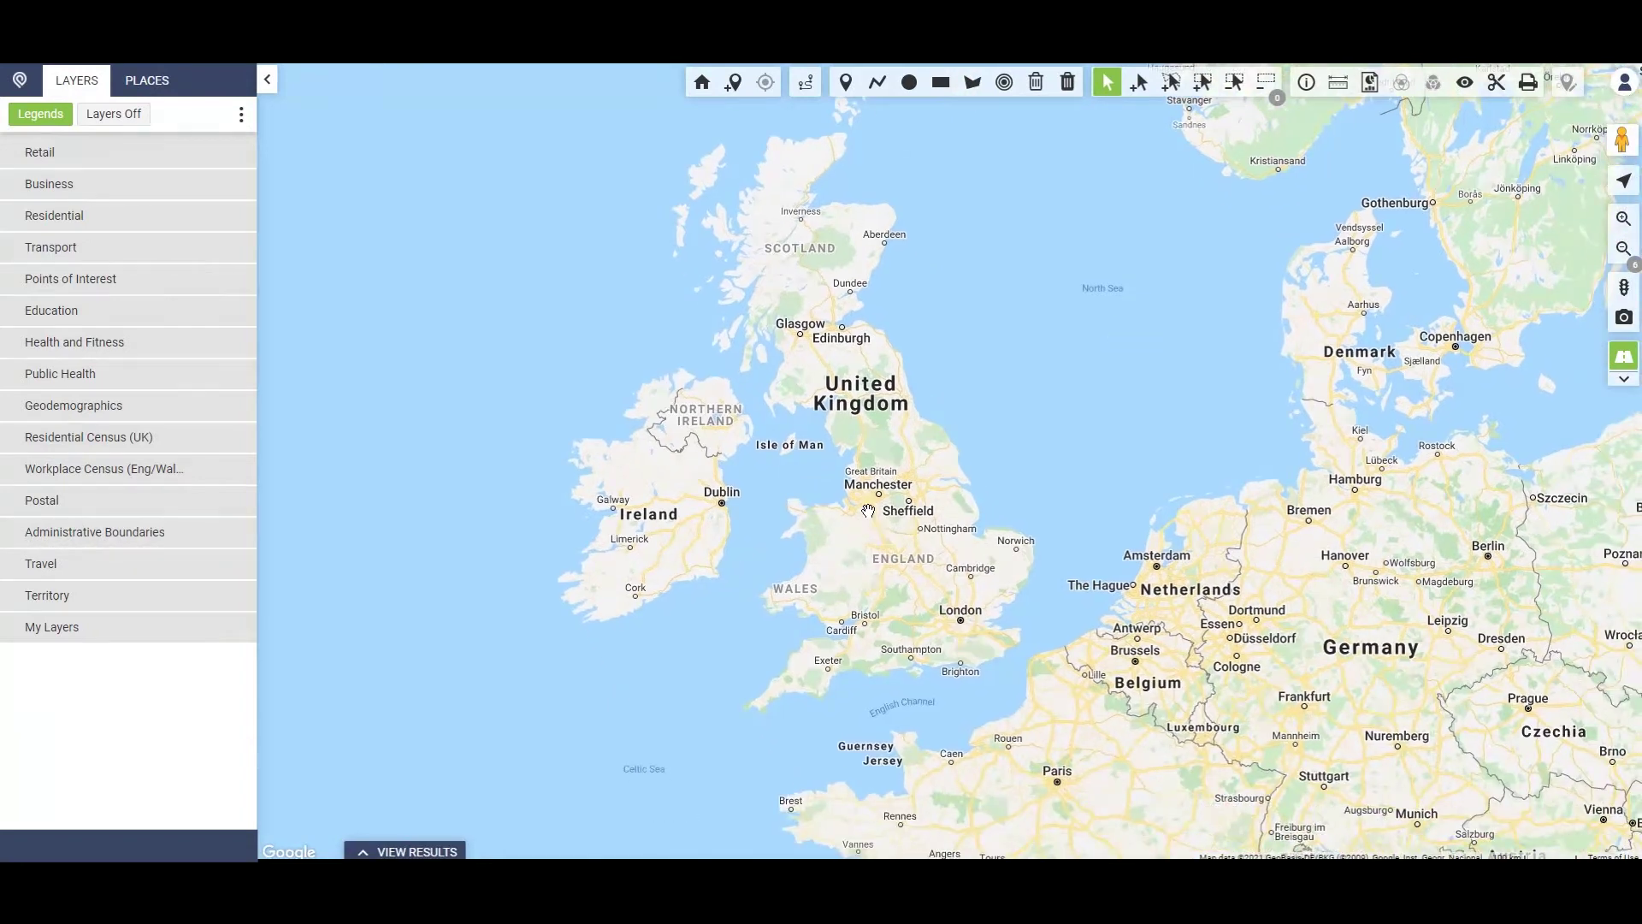
- Open Street View on Newhall Street in central Birmingham, beside Great Charles Street Queensway, and look along the road
scroll(896, 521, up, 2)
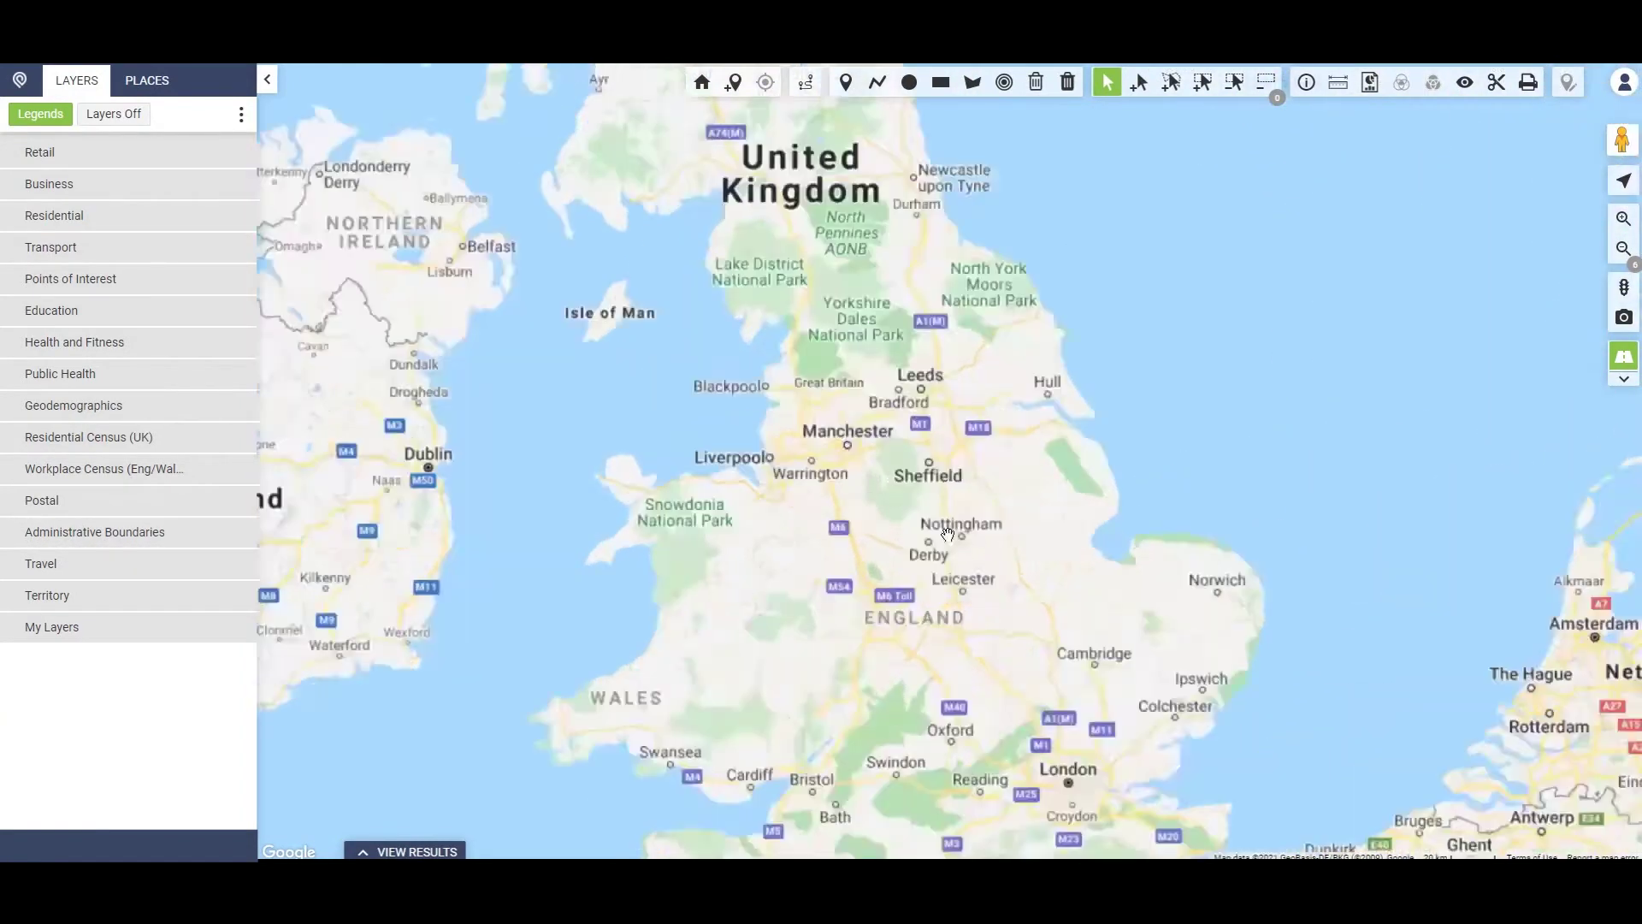
scroll(1010, 535, up, 2)
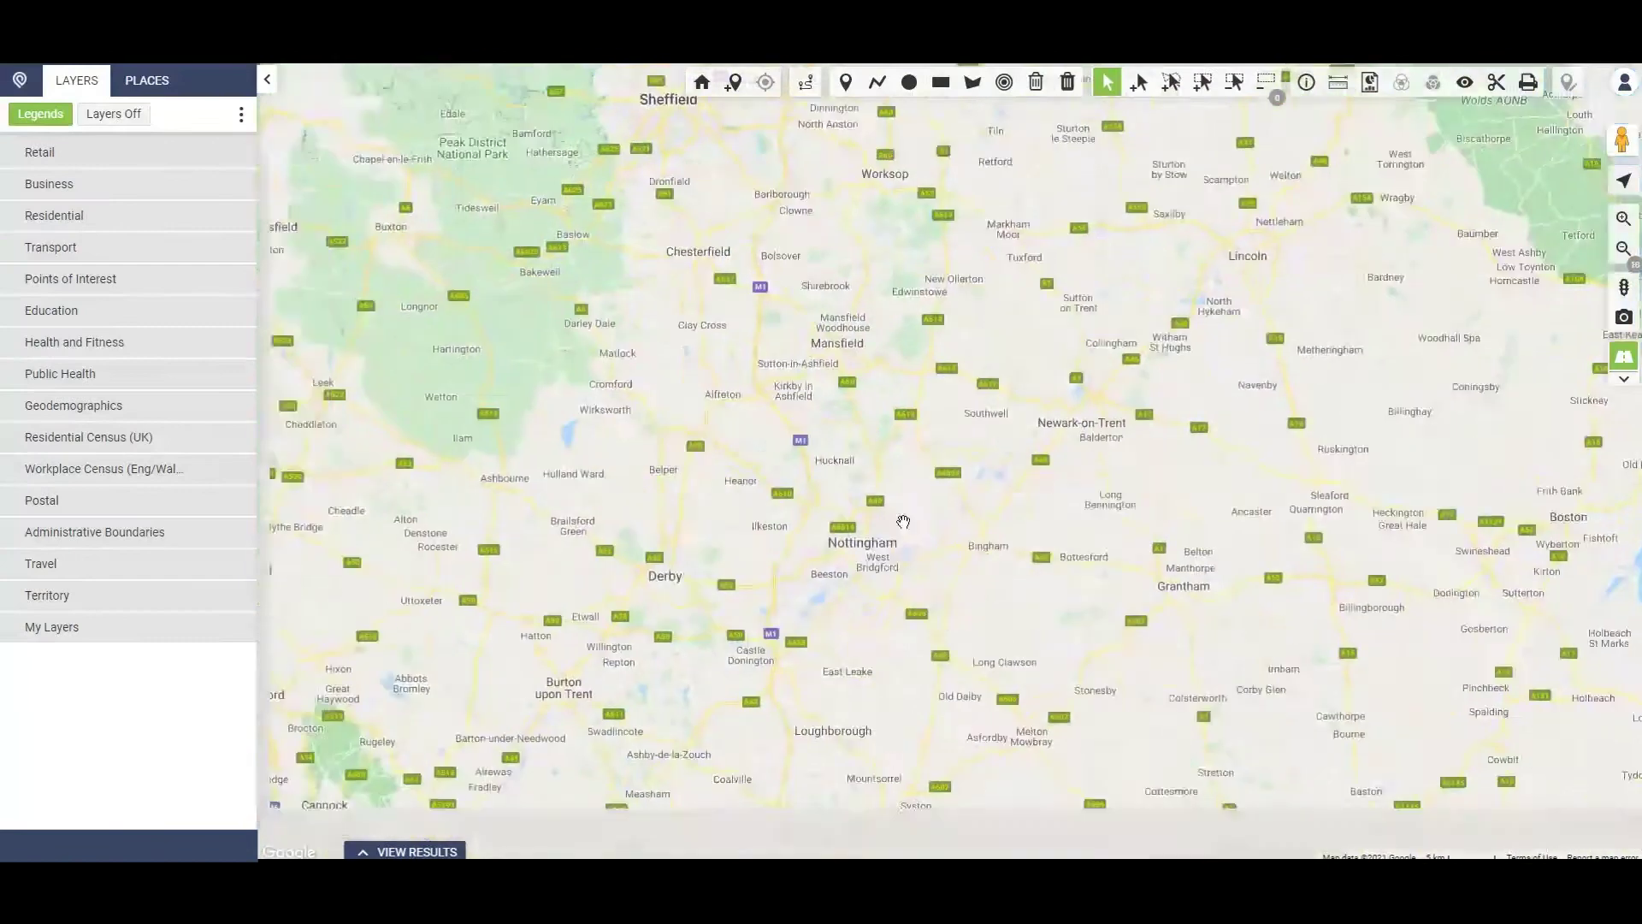
drag(1124, 383, 1206, 347)
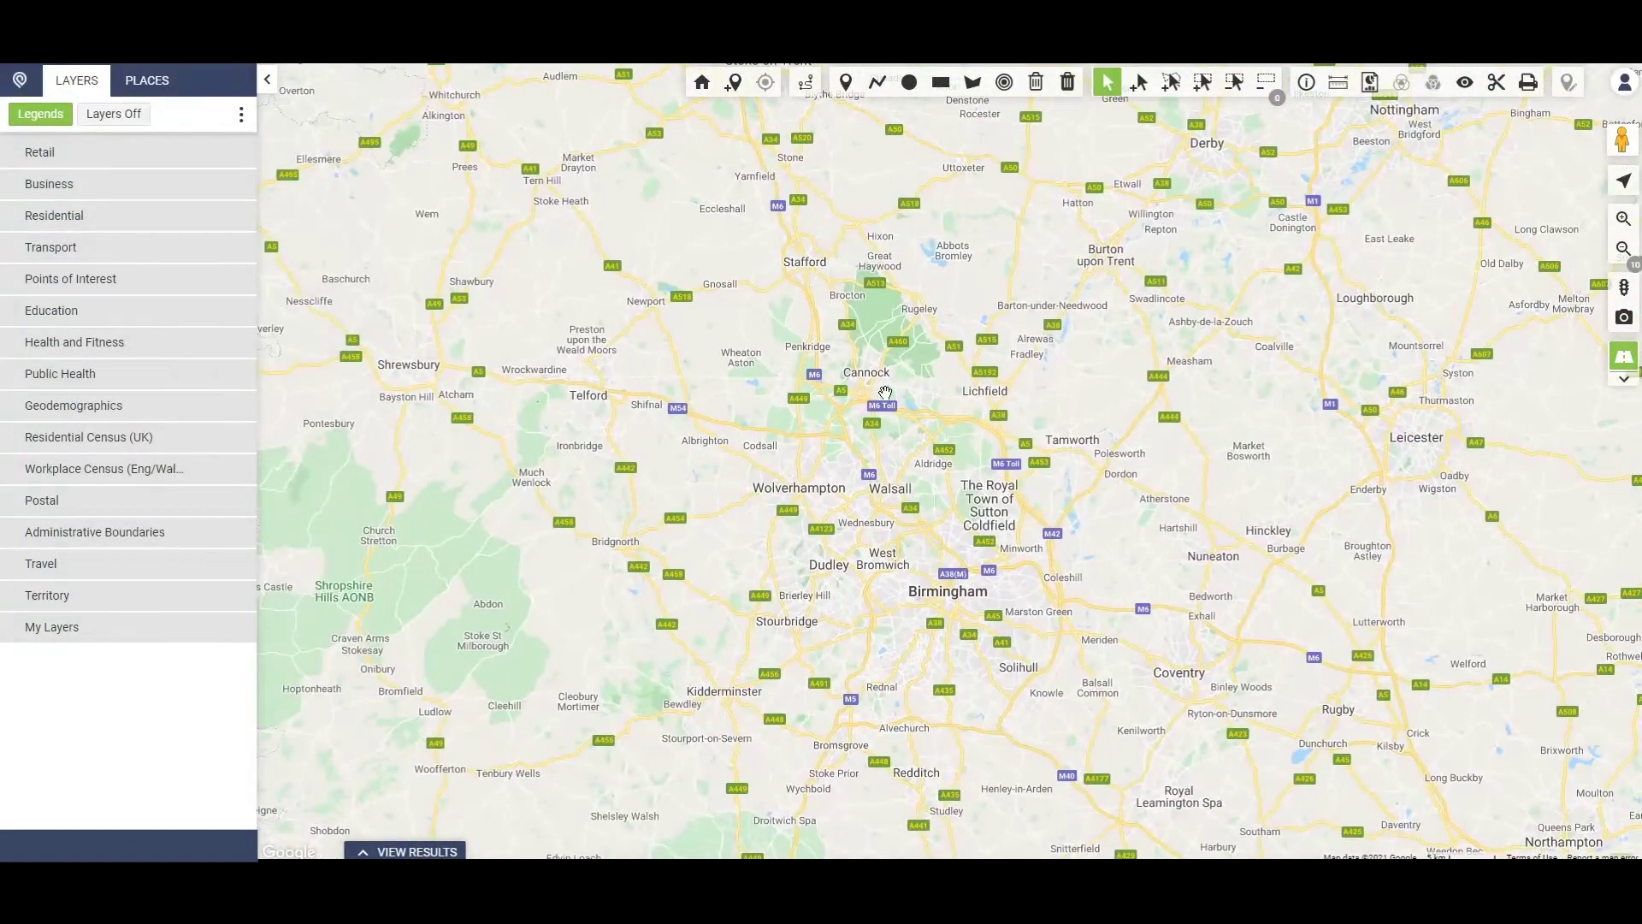
drag(883, 392, 761, 256)
scroll(776, 444, up, 1)
scroll(776, 444, up, 3)
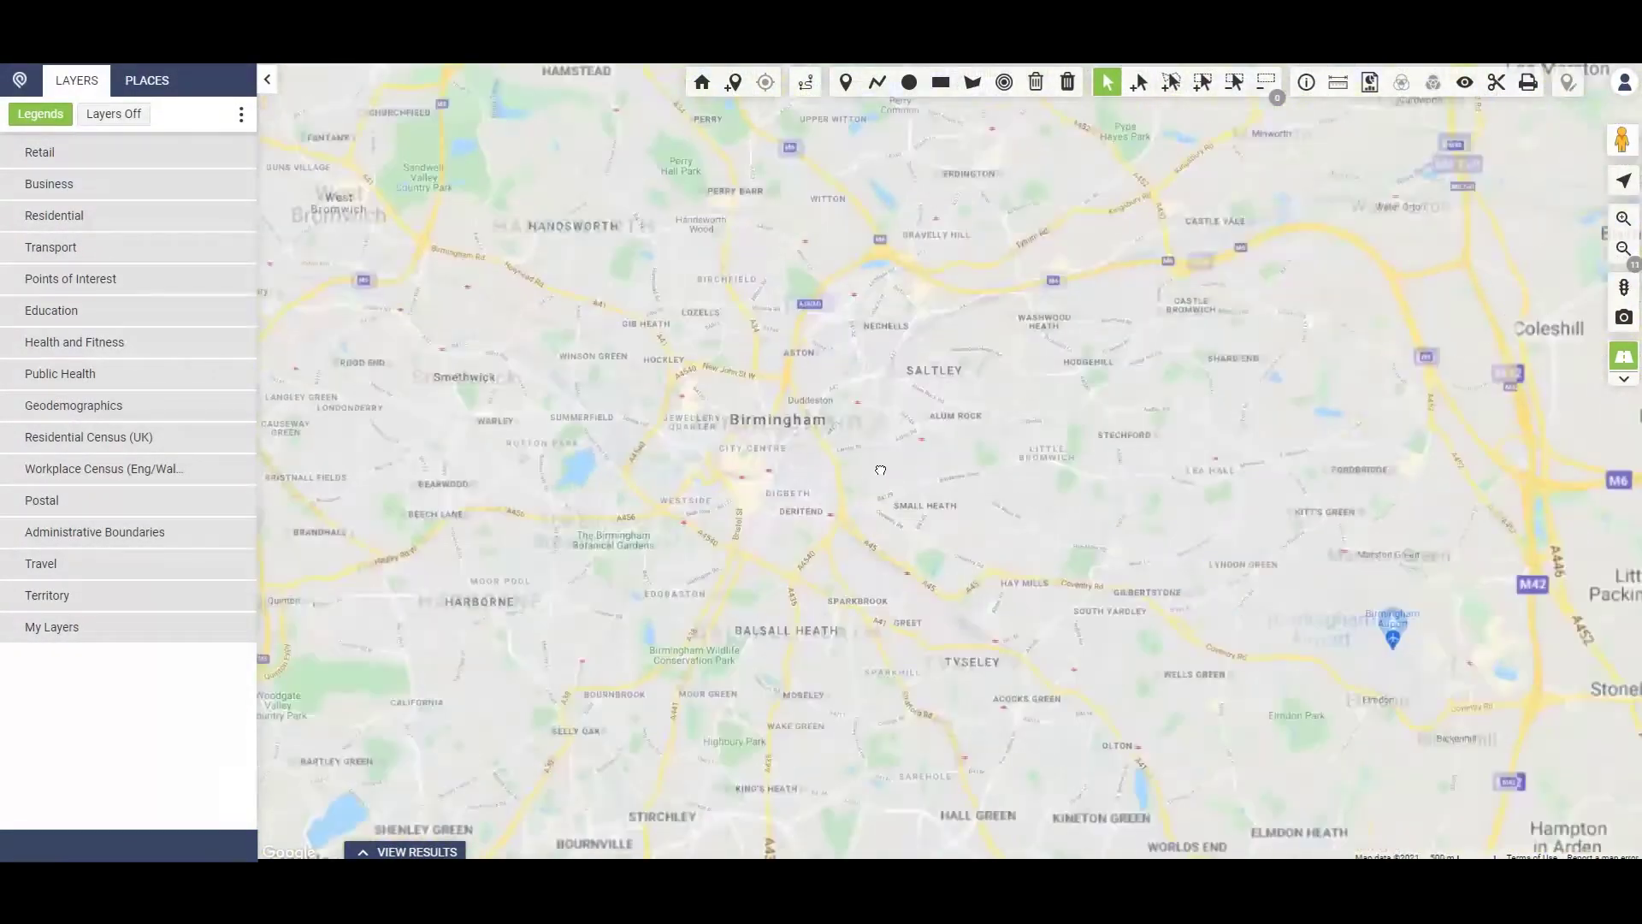
scroll(920, 529, up, 2)
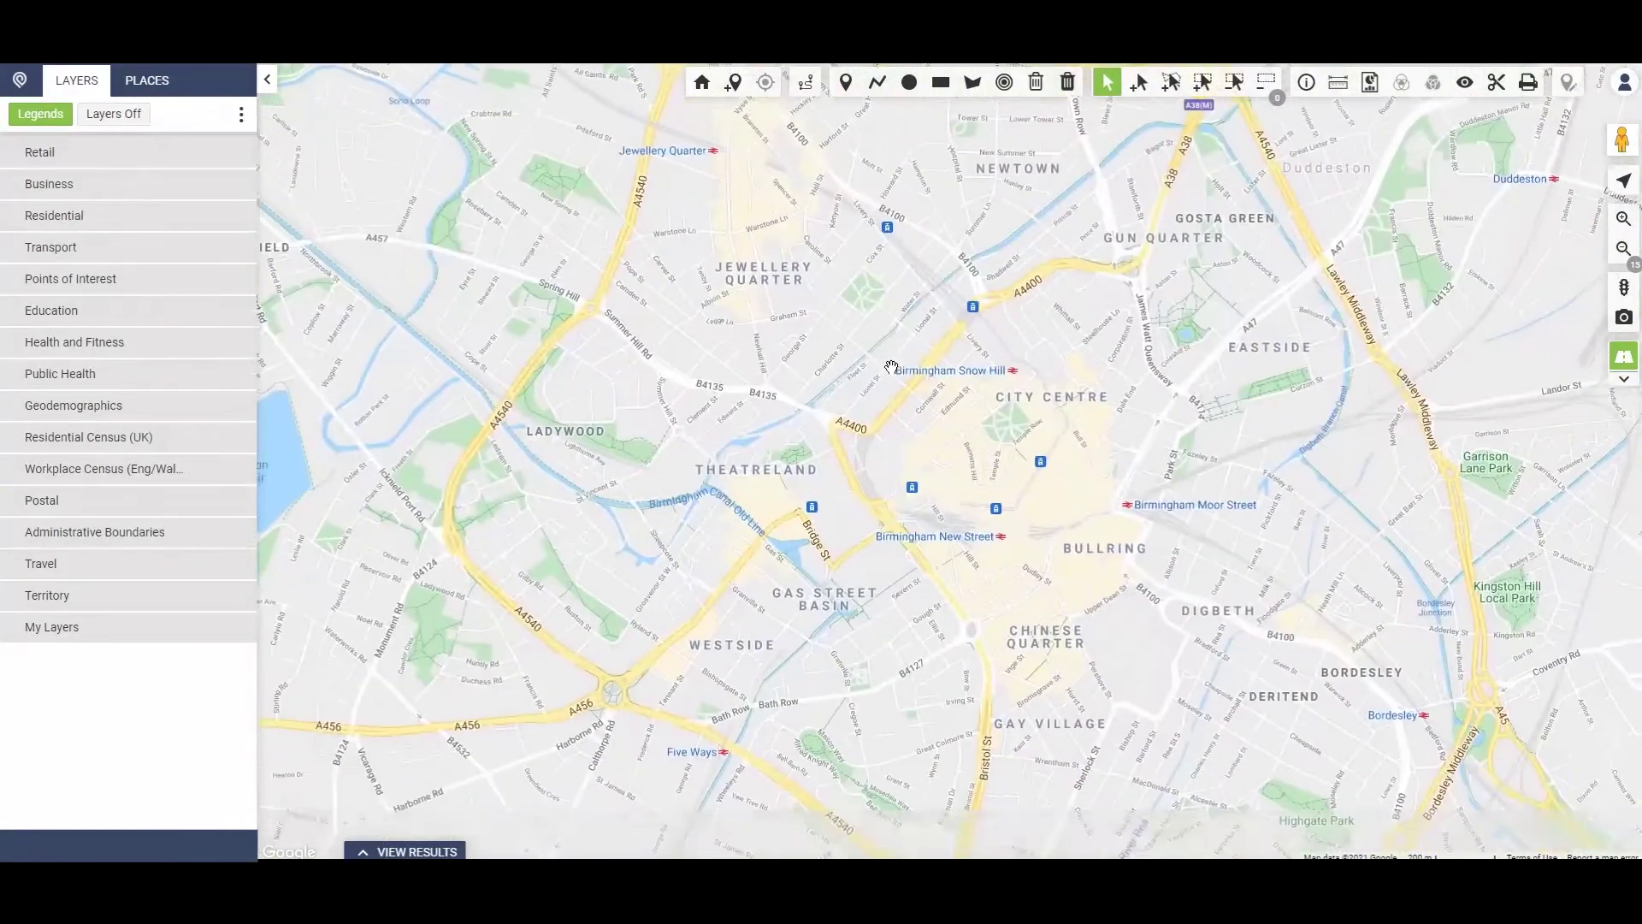
scroll(936, 402, up, 2)
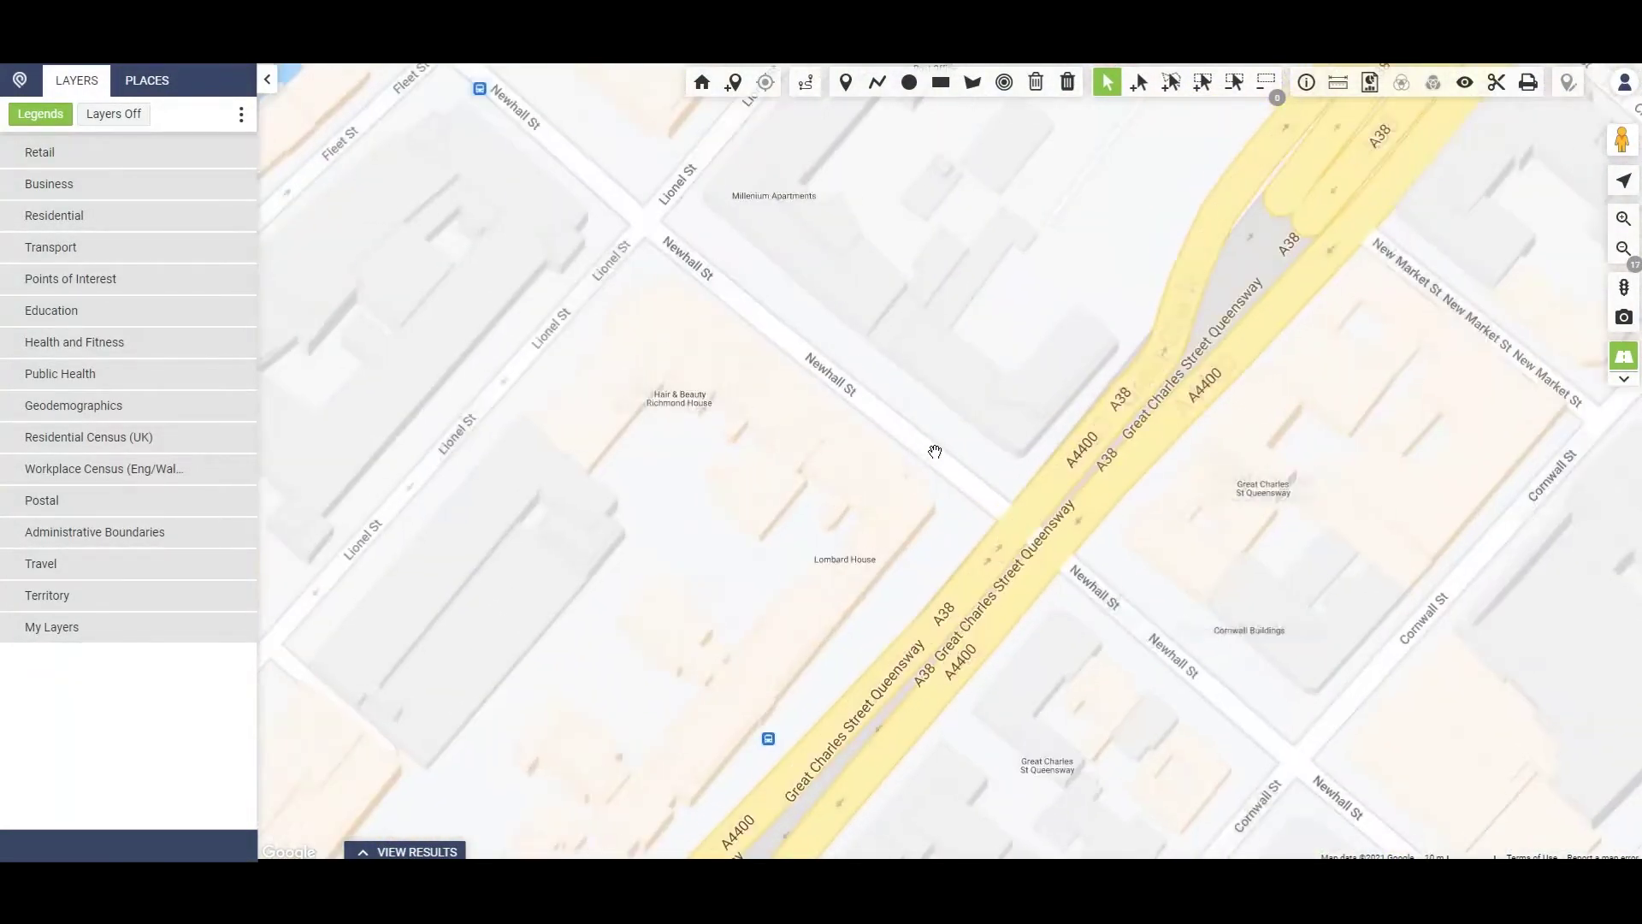
drag(1623, 140, 1469, 137)
drag(1085, 223, 828, 379)
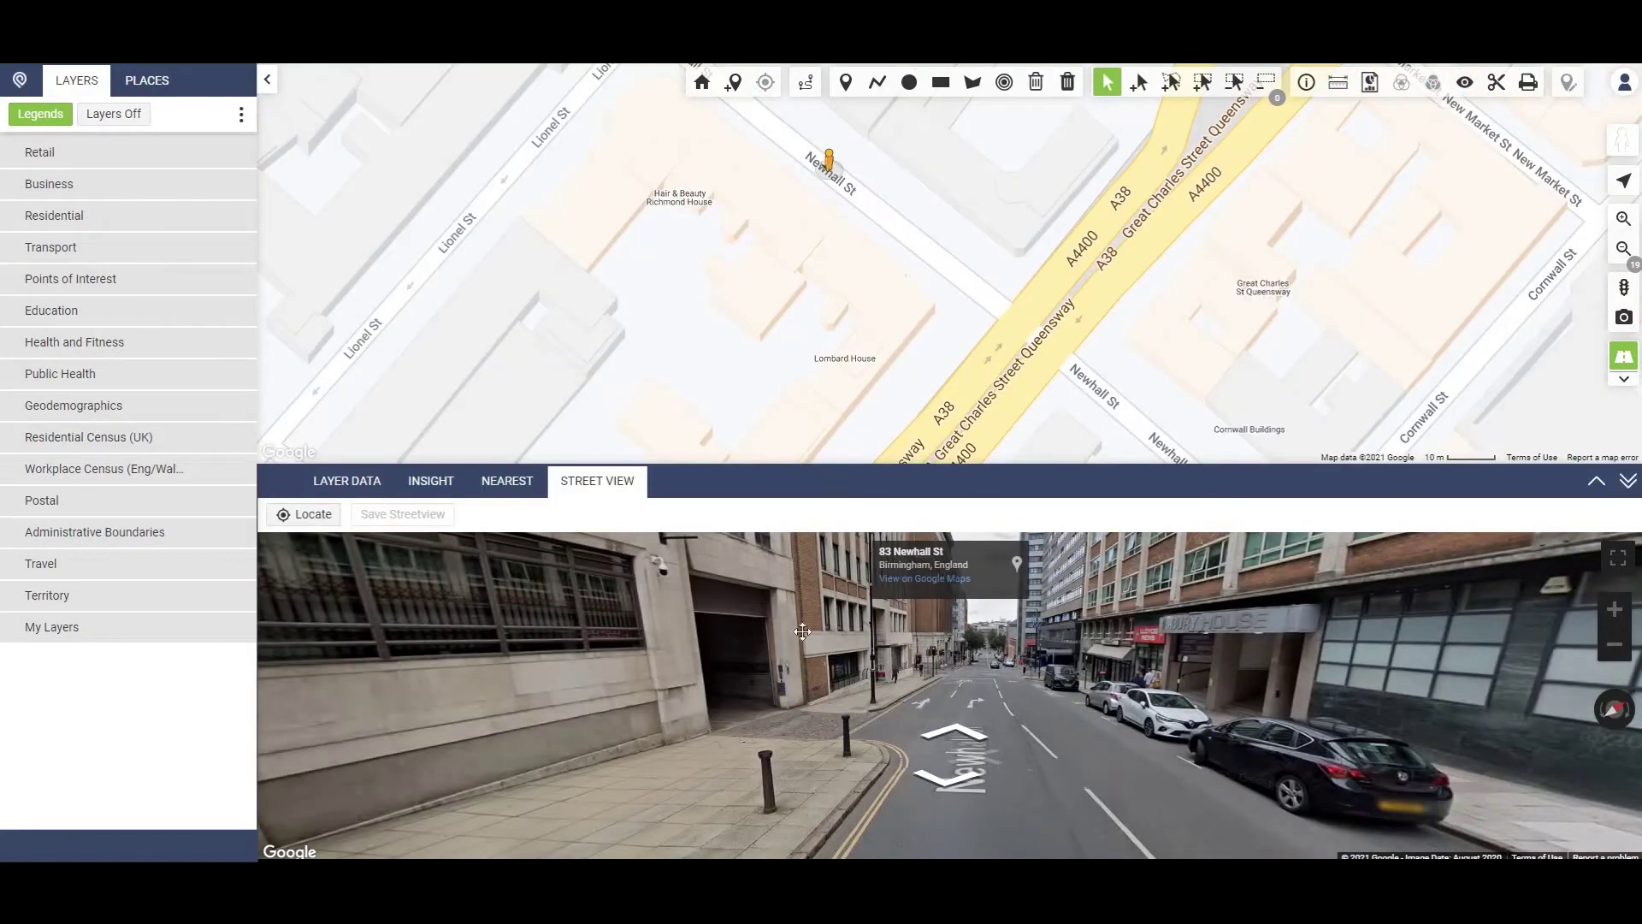
drag(802, 632, 479, 650)
drag(1198, 659, 793, 670)
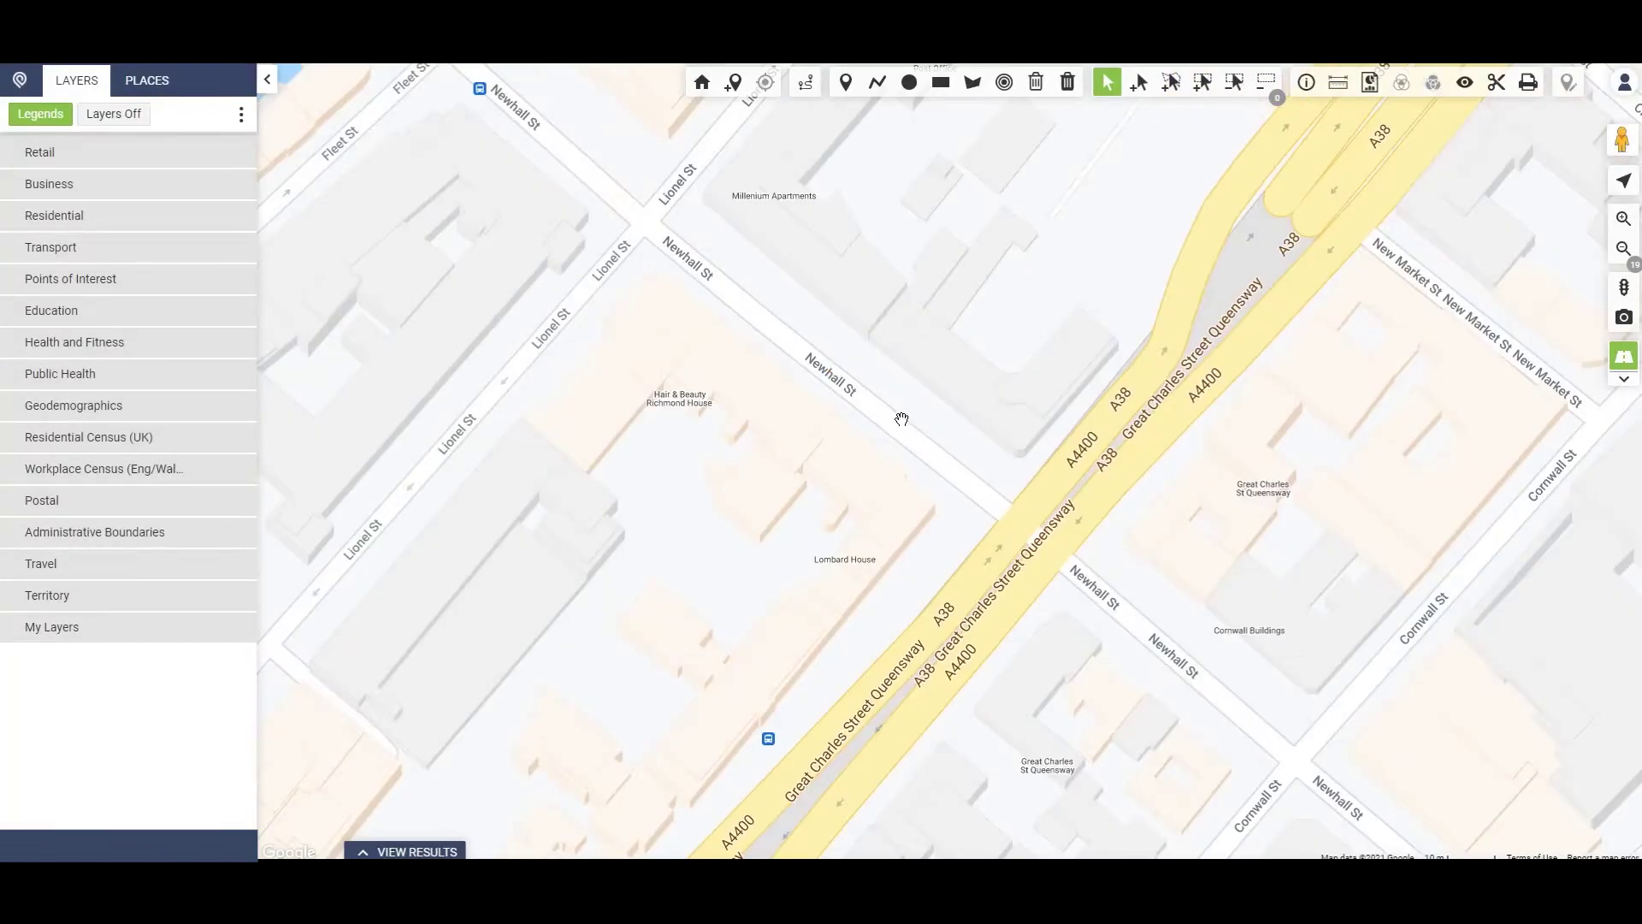
- Return the map from Newhall Street to an overview of the United Kingdom
scroll(902, 418, down, 2)
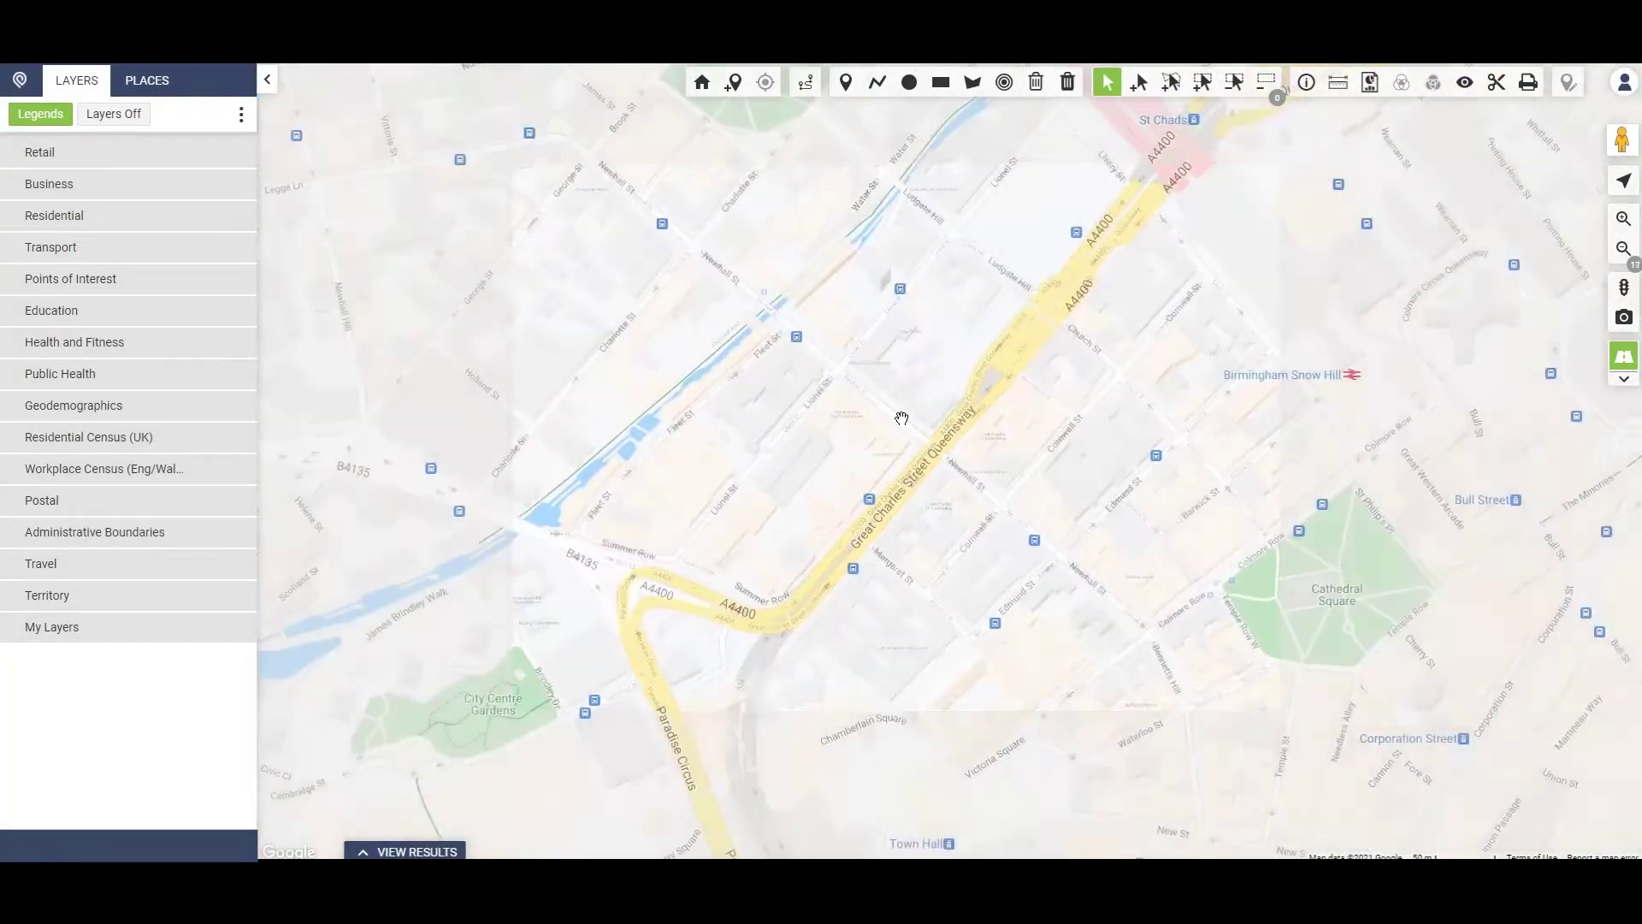
scroll(902, 418, down, 3)
scroll(902, 419, down, 8)
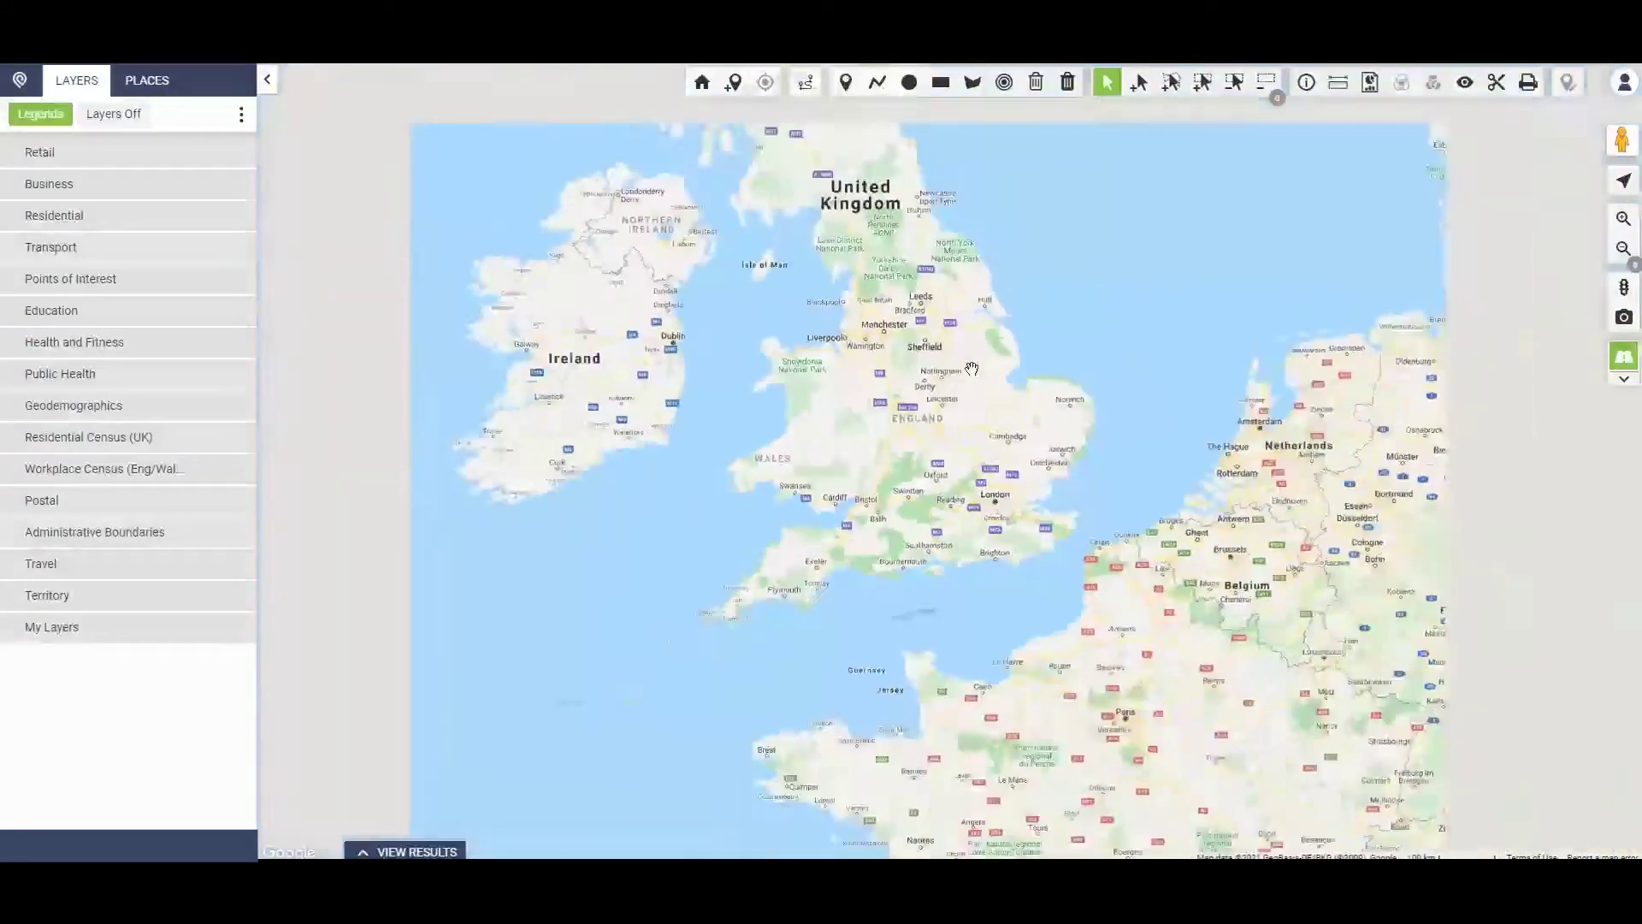
drag(971, 369, 982, 524)
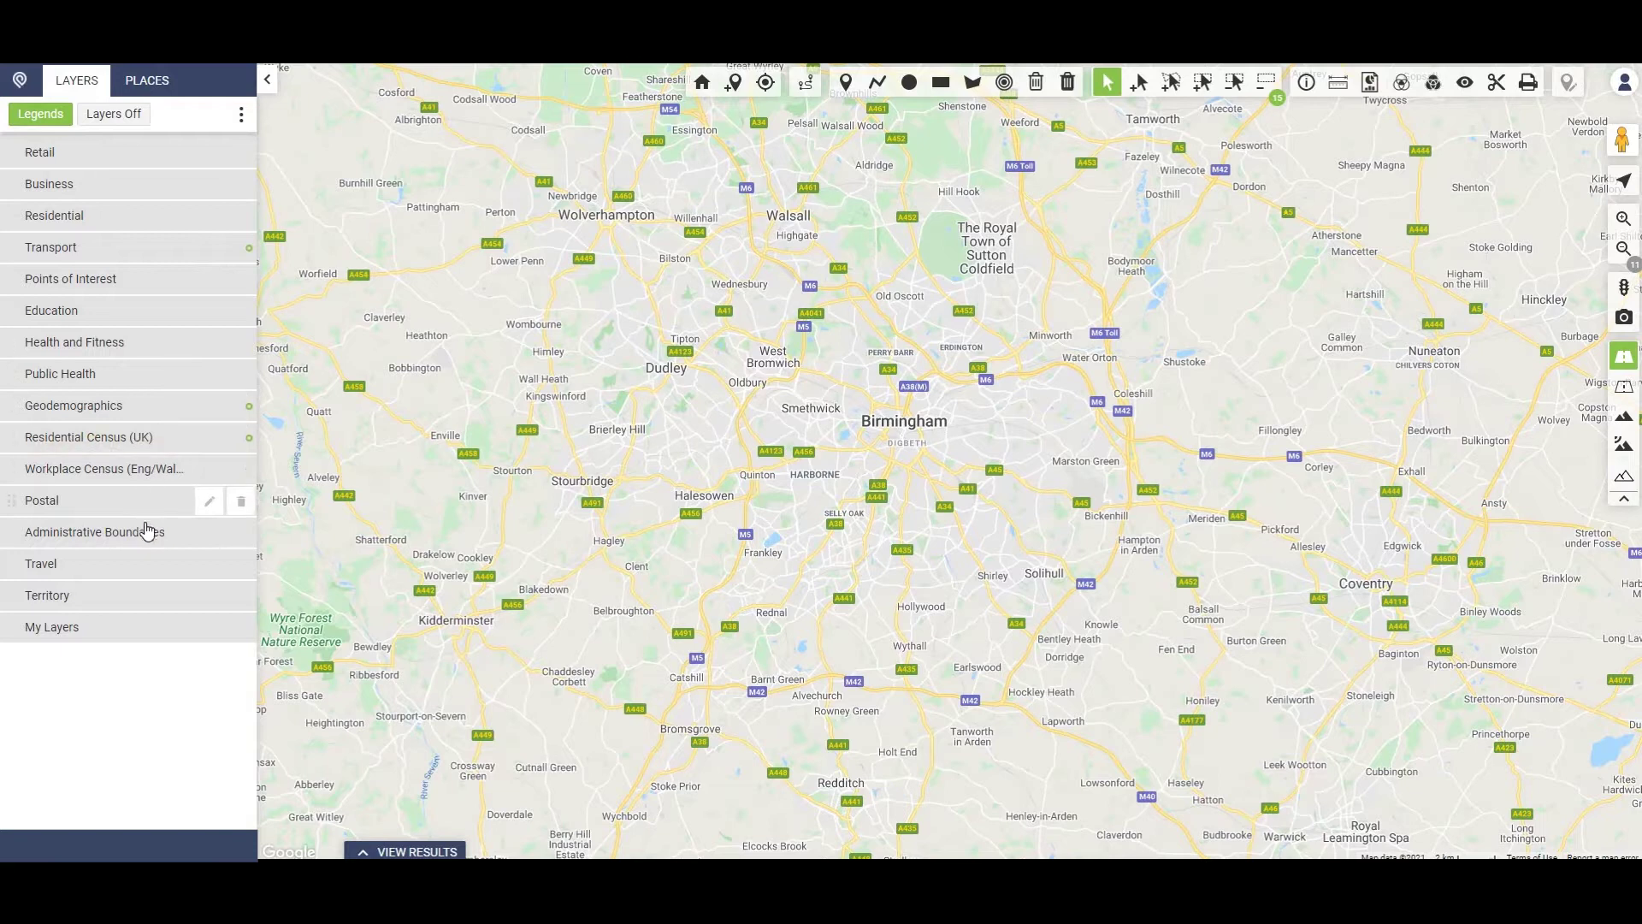
- Display the Supermarkets layer from the Retail group around Birmingham and review its store records, narrowing the map to Smethwick
click(96, 156)
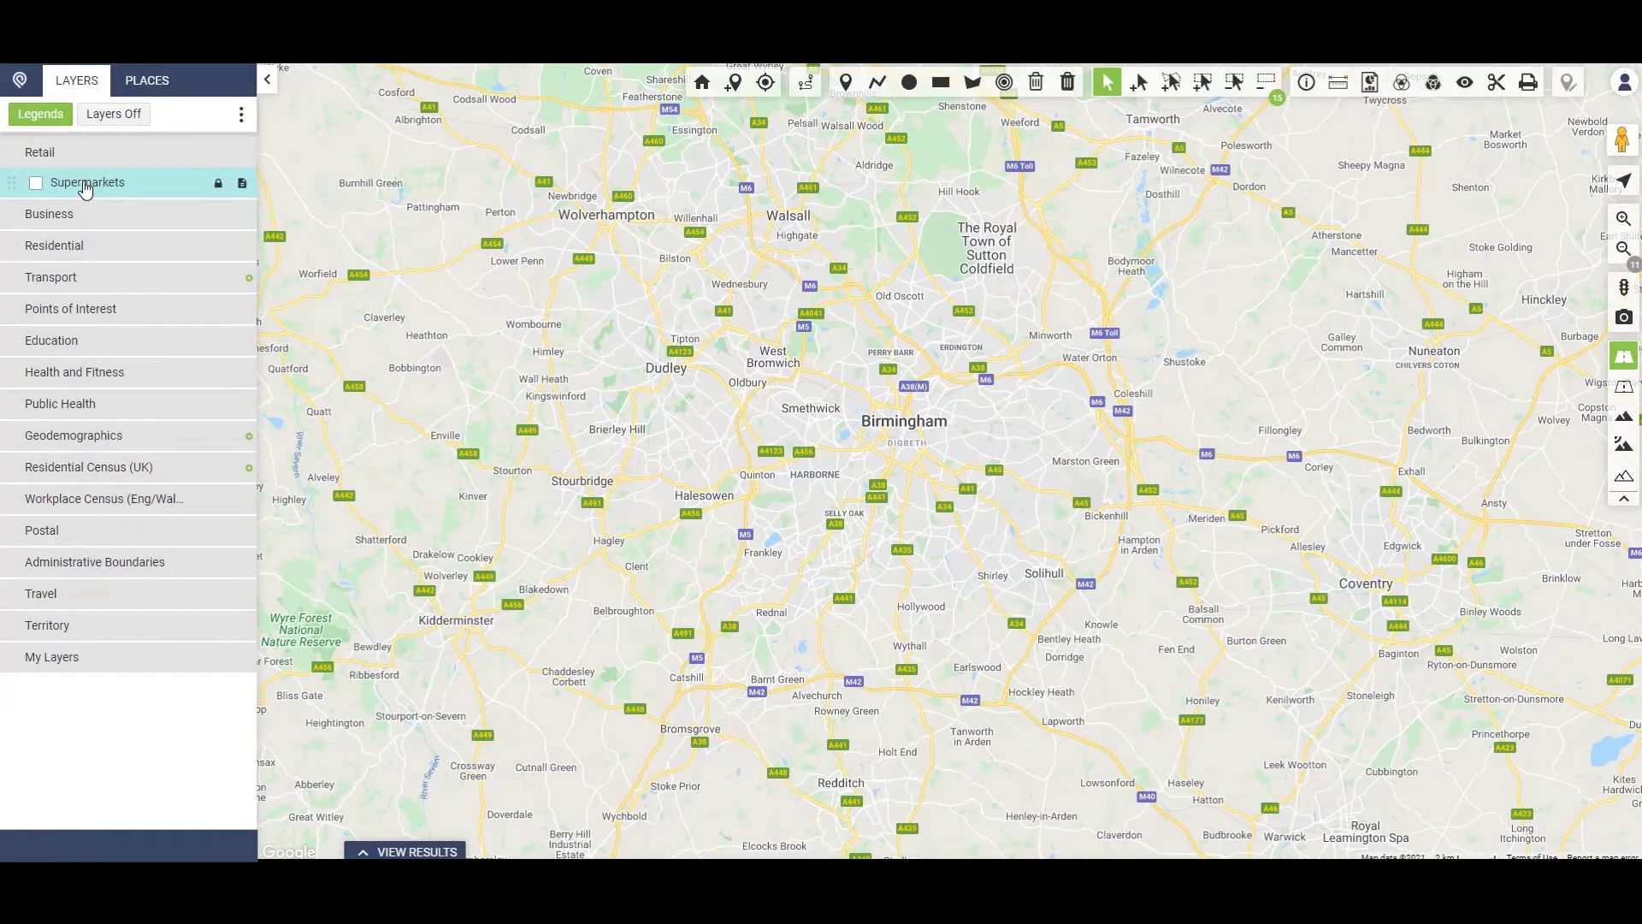
click(36, 183)
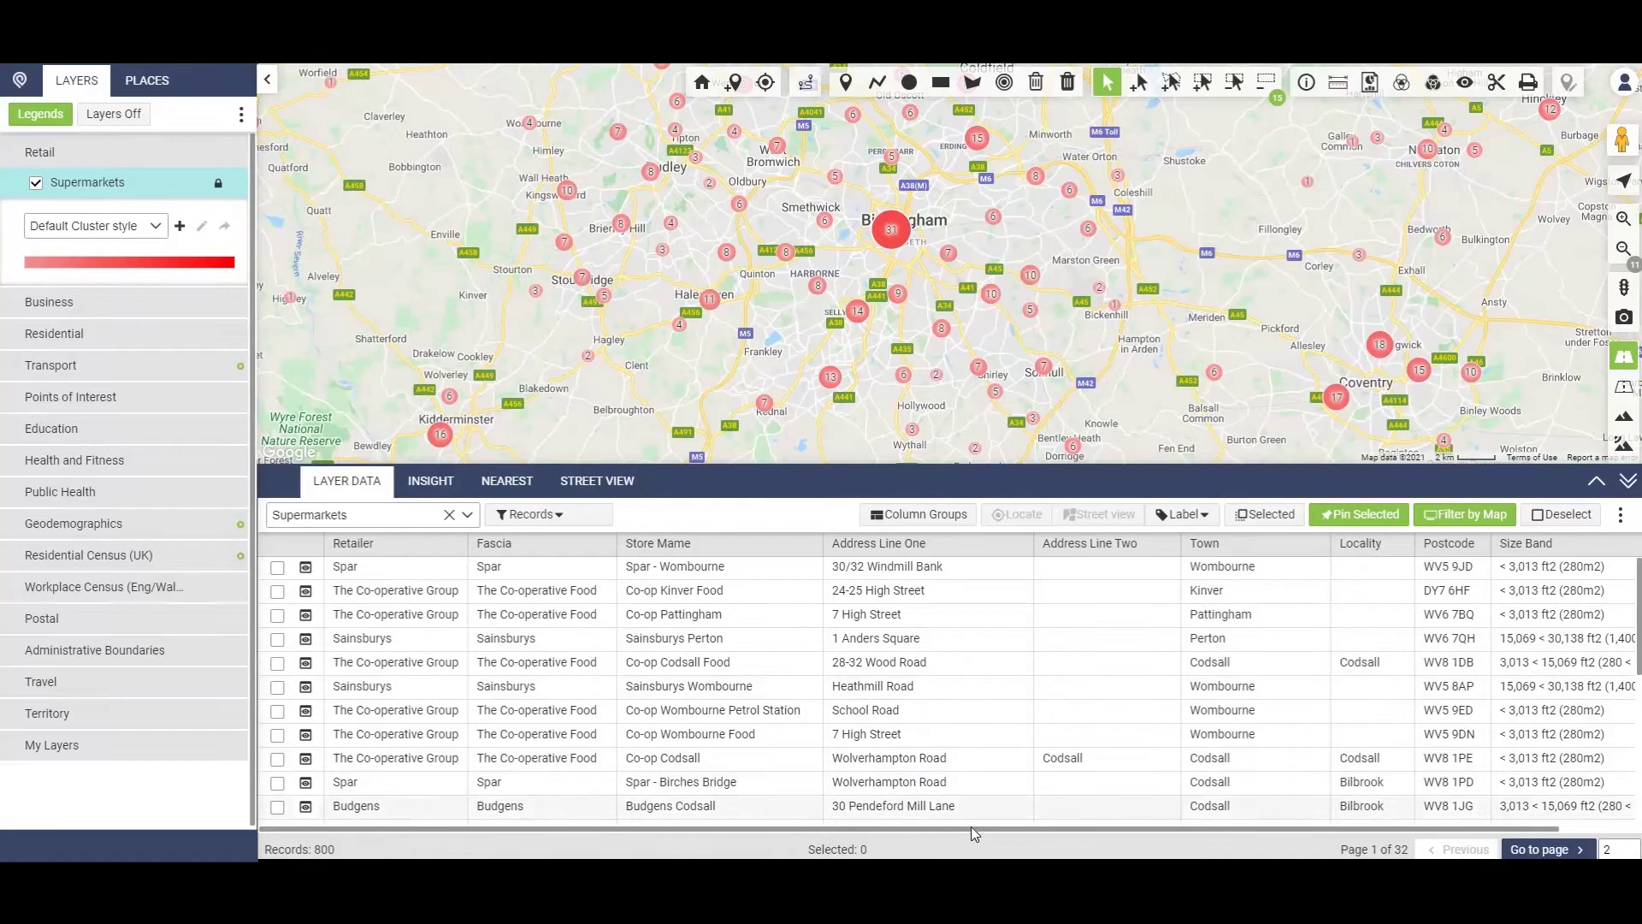
drag(1216, 829, 1287, 827)
drag(718, 829, 642, 829)
scroll(809, 288, up, 2)
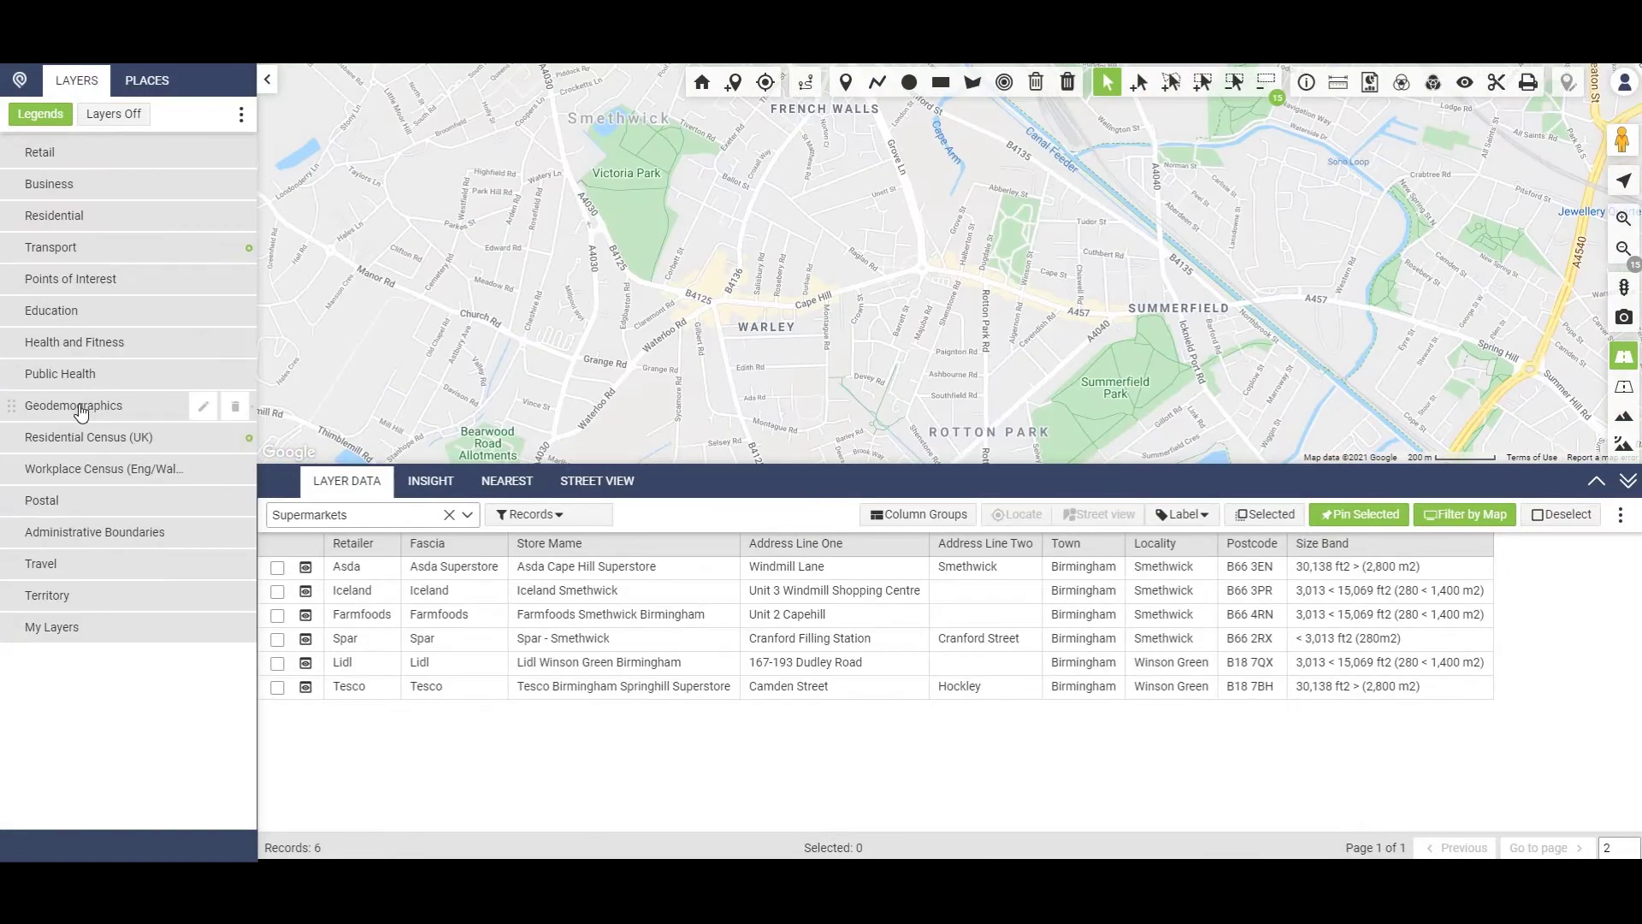
- Display the Index of Multiple Deprivation layer from the Geodemographics group and style it by Income
click(80, 411)
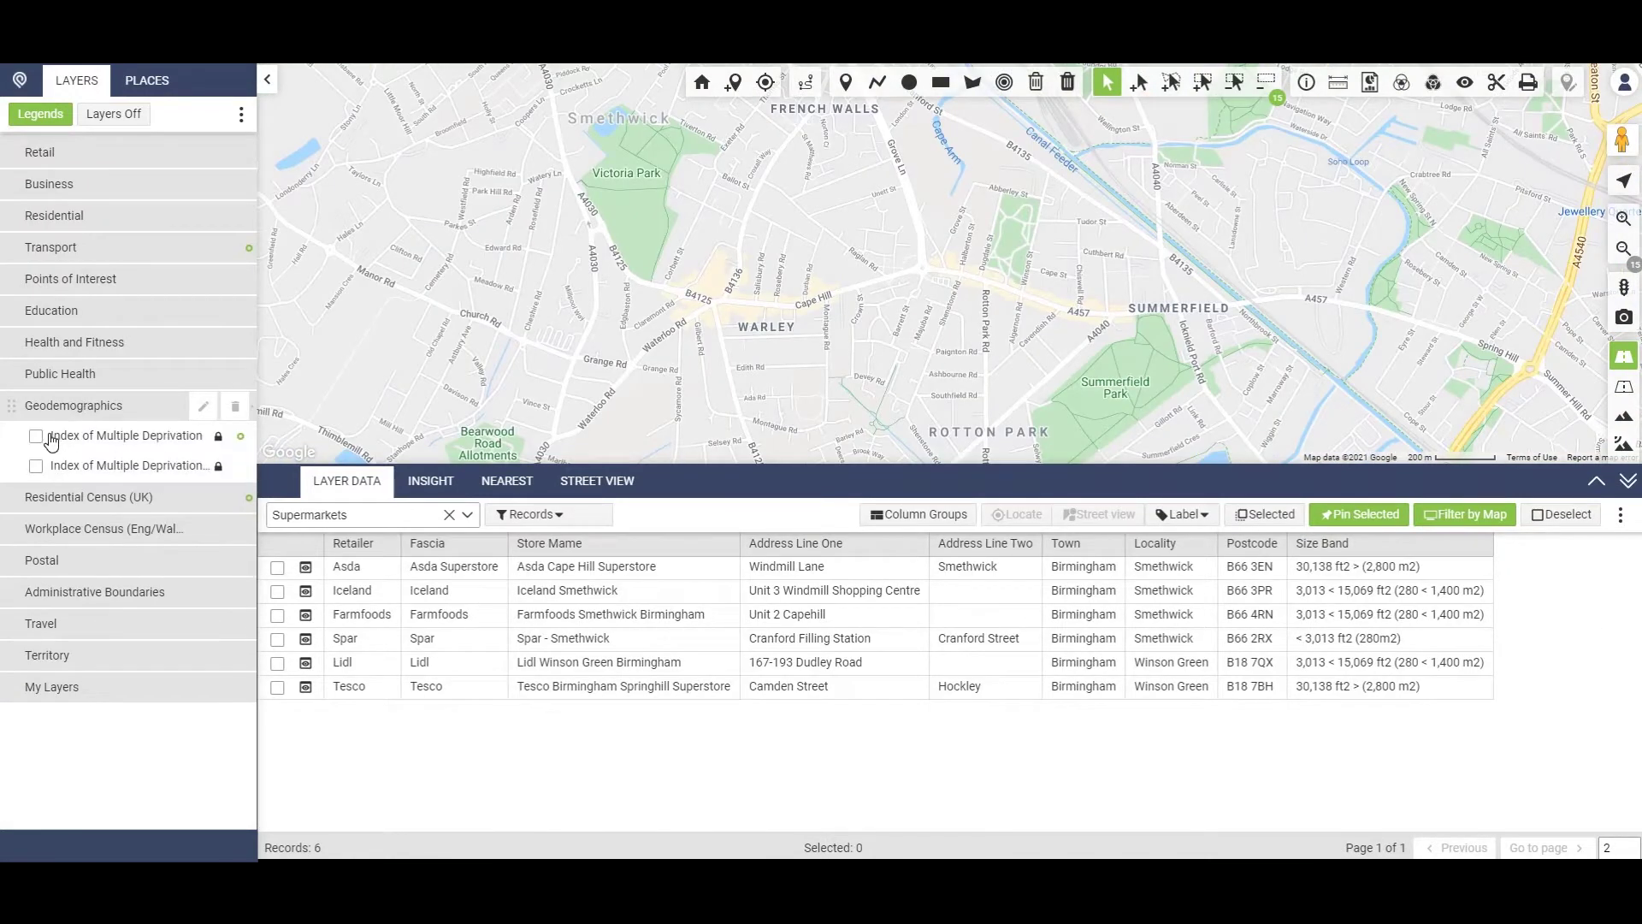
click(91, 437)
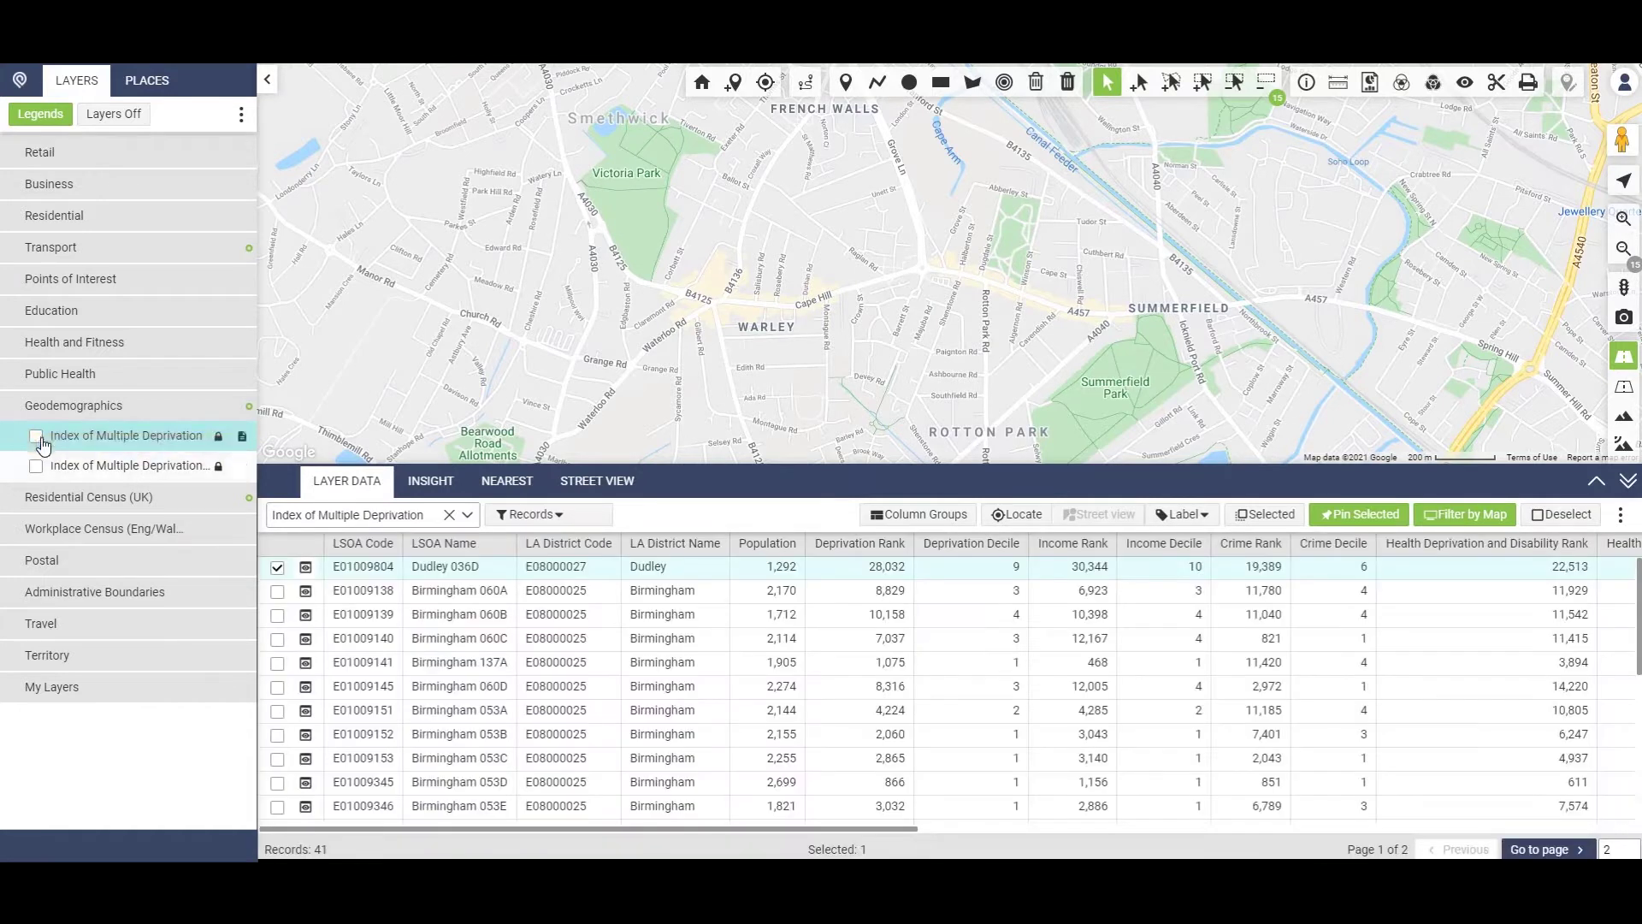
click(36, 436)
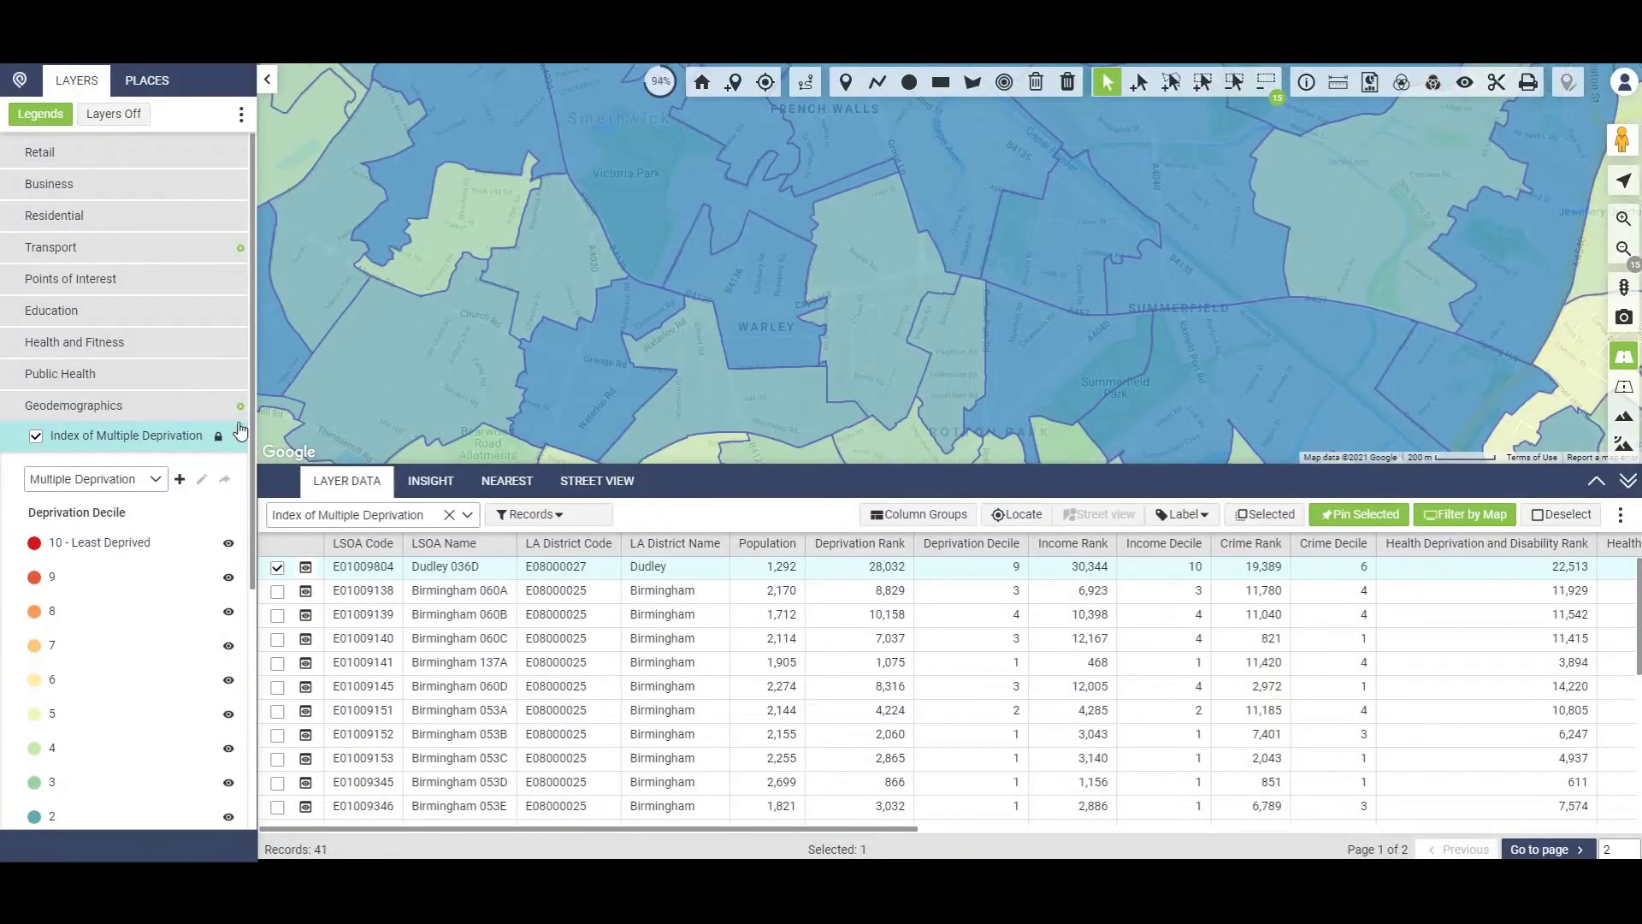
click(156, 480)
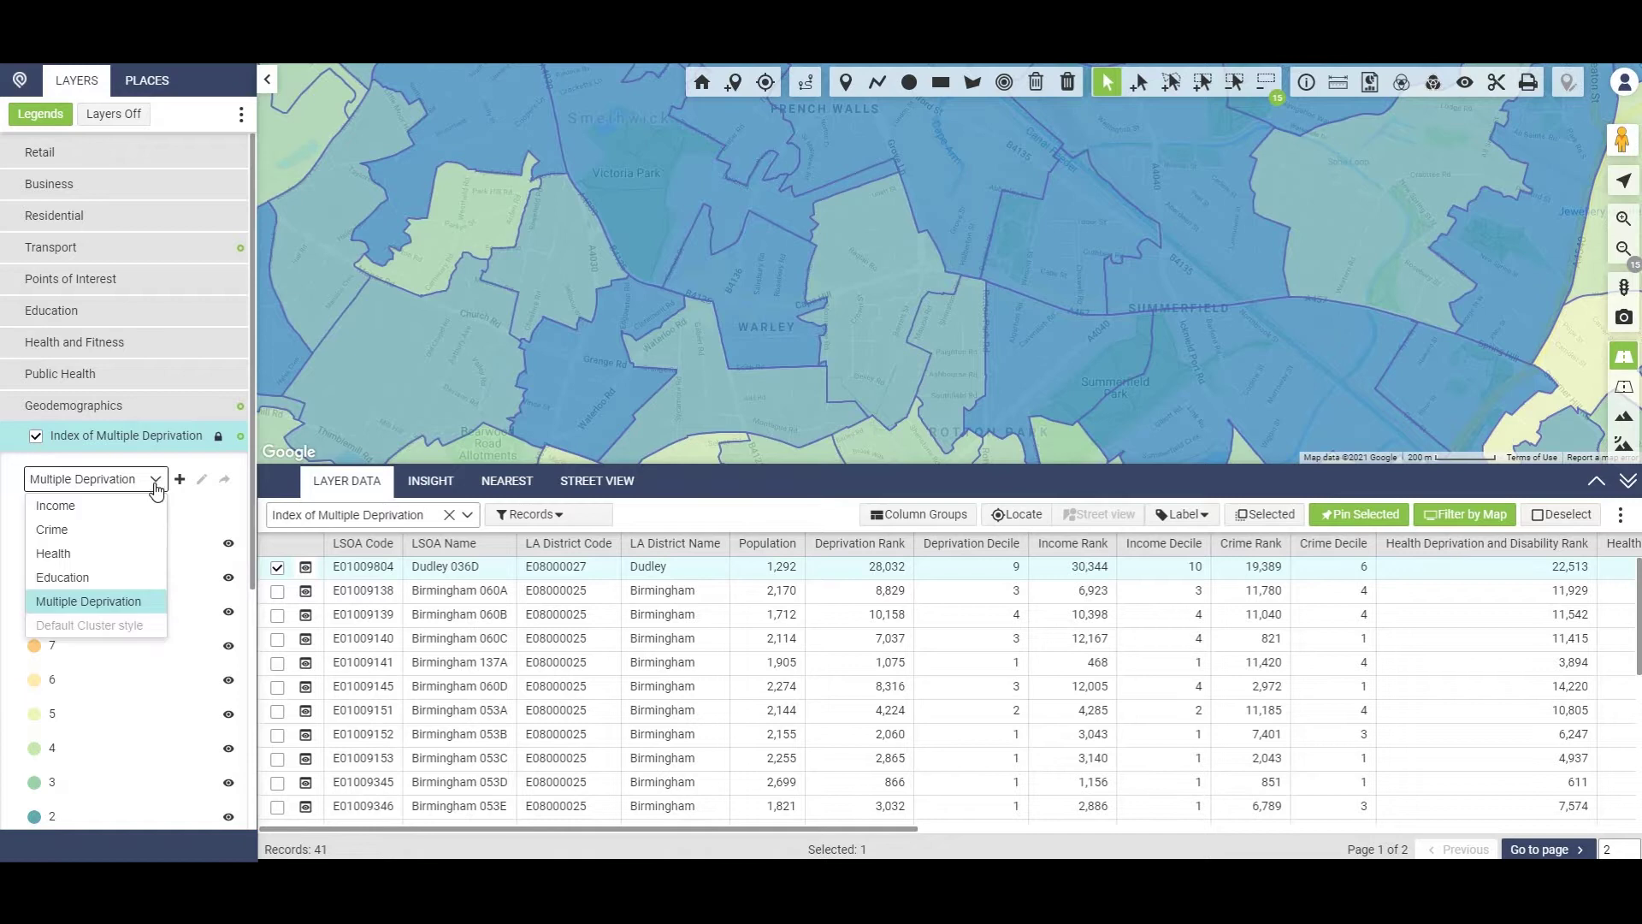
click(57, 506)
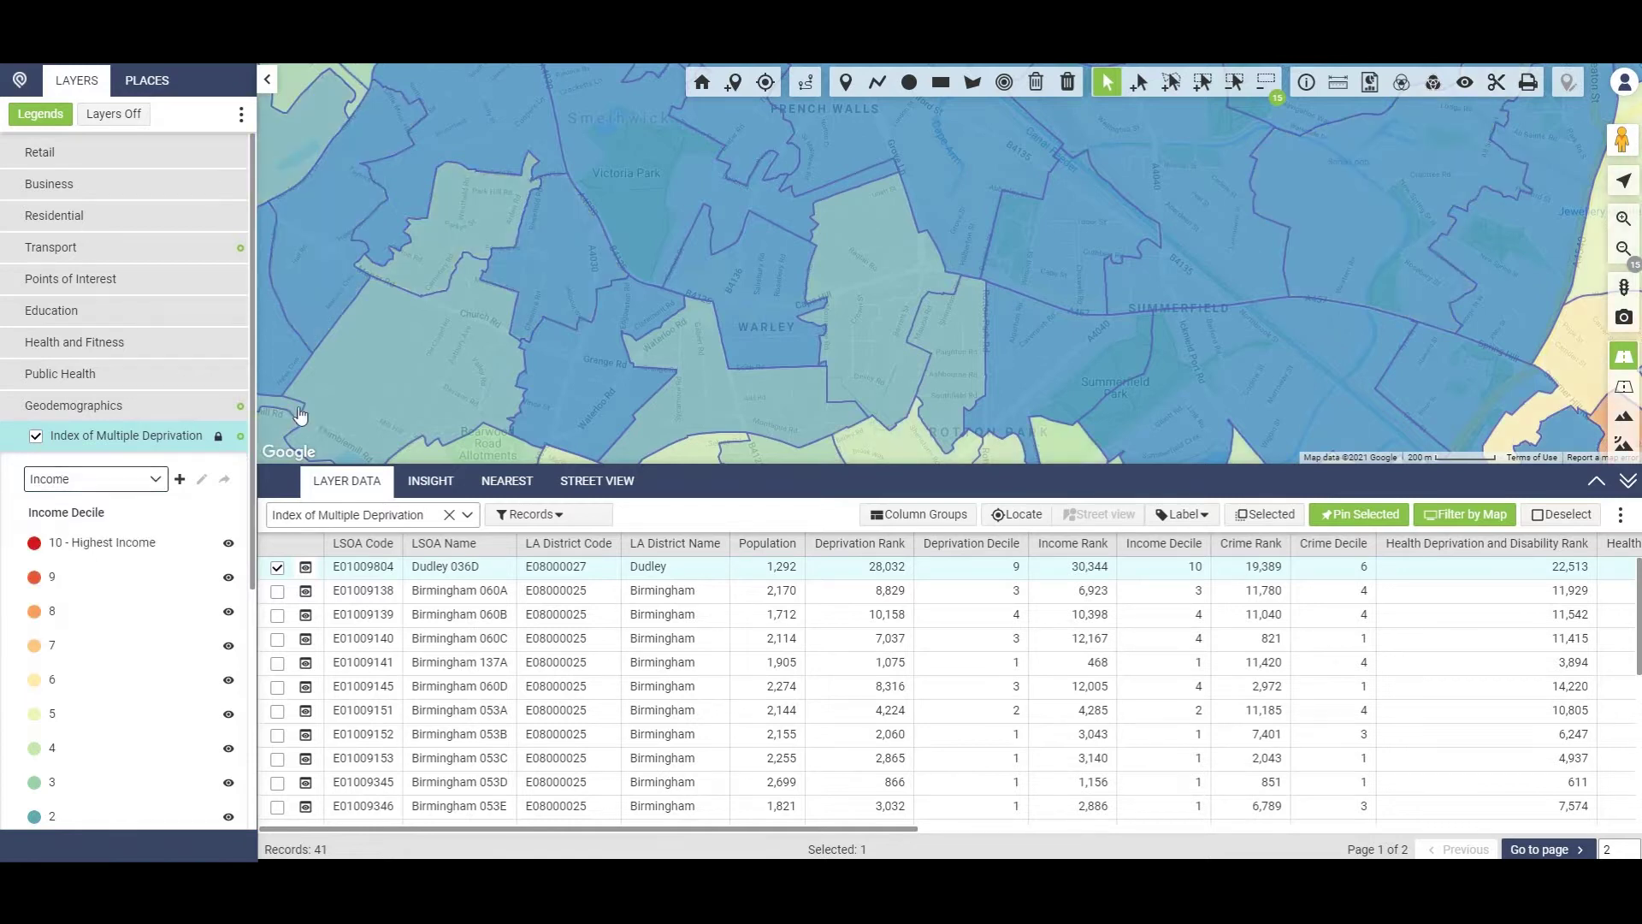
- Select the Warley area on the map to list its deprivation record, and hide the Index of Multiple Deprivation layer
click(776, 298)
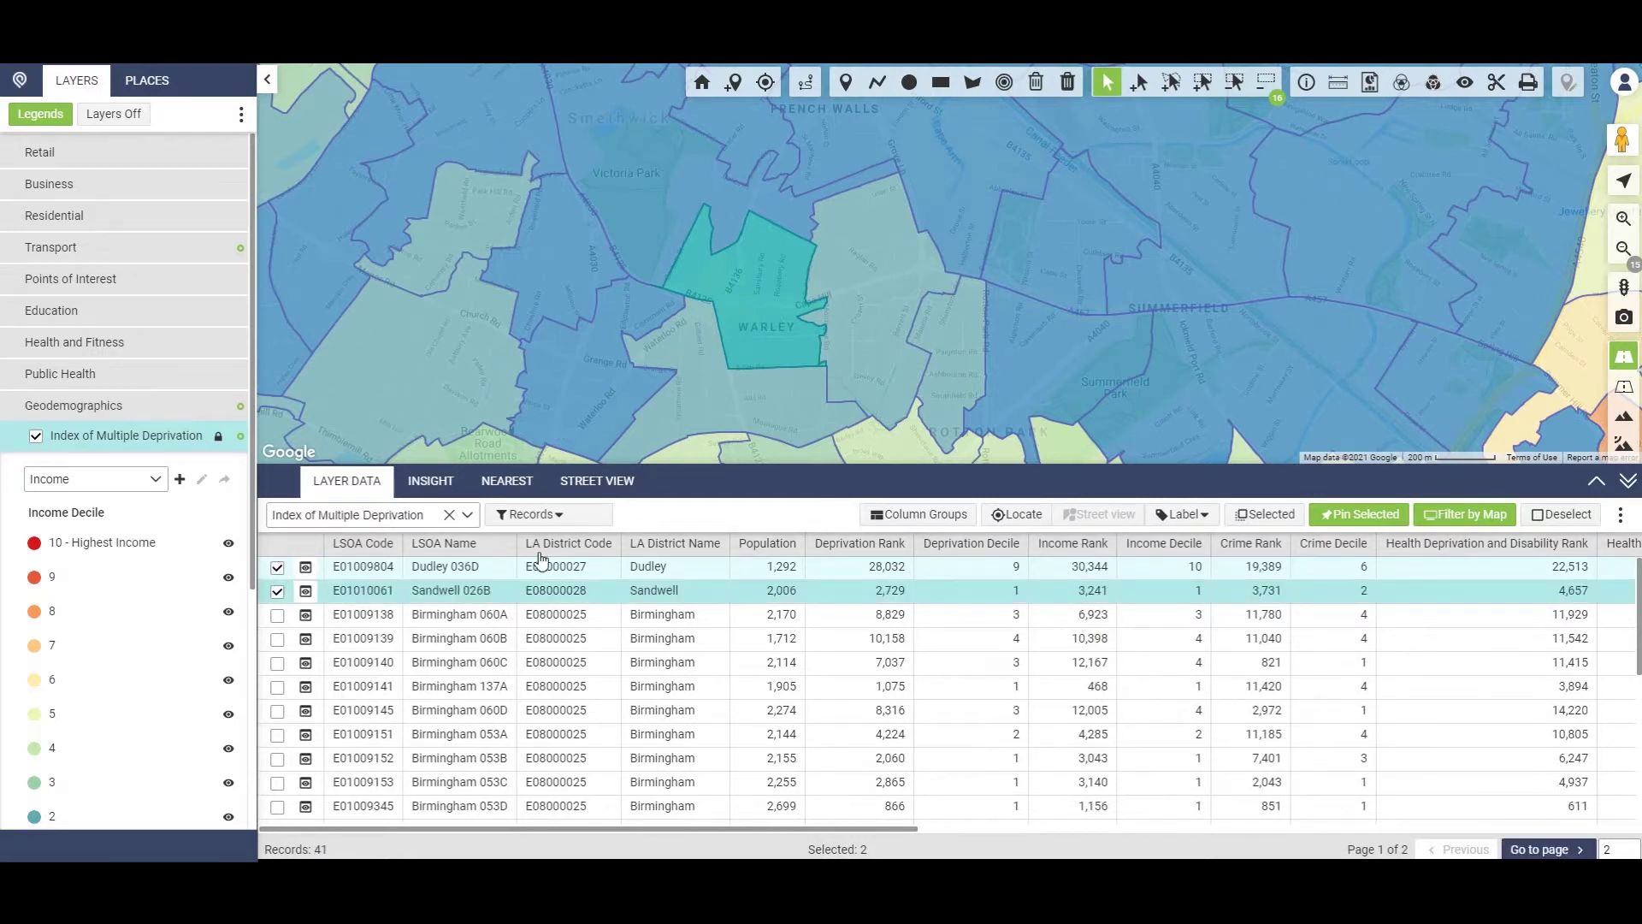
click(62, 414)
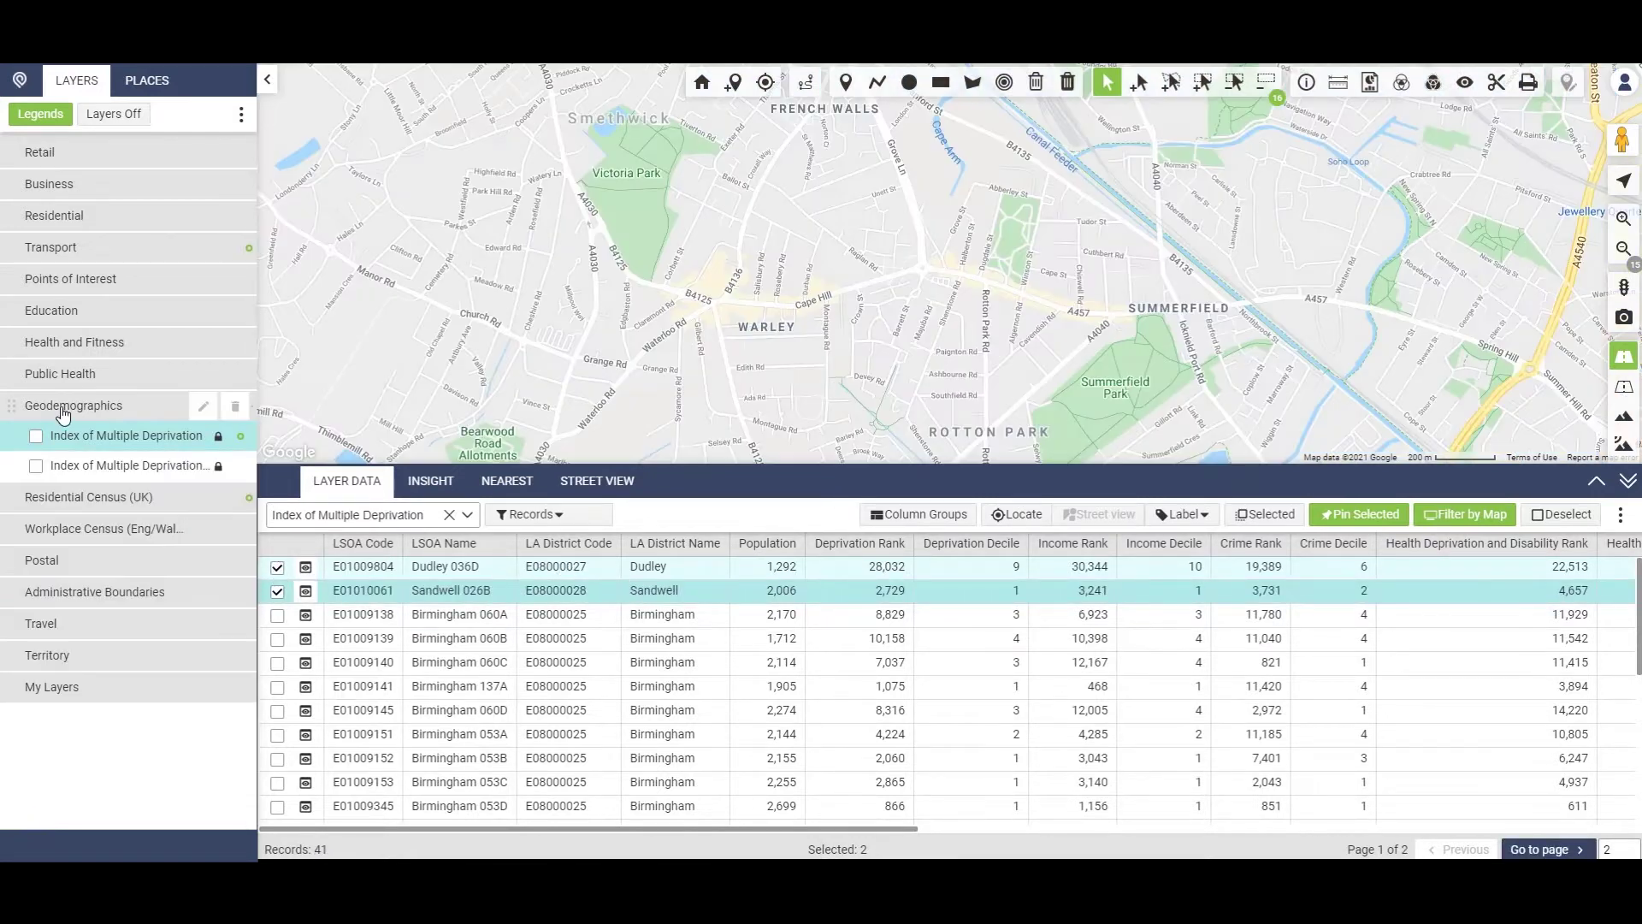
click(66, 416)
- Display the Age layer from Residential Census (UK) and select the output area just north of Warley to review its age-band data
click(81, 436)
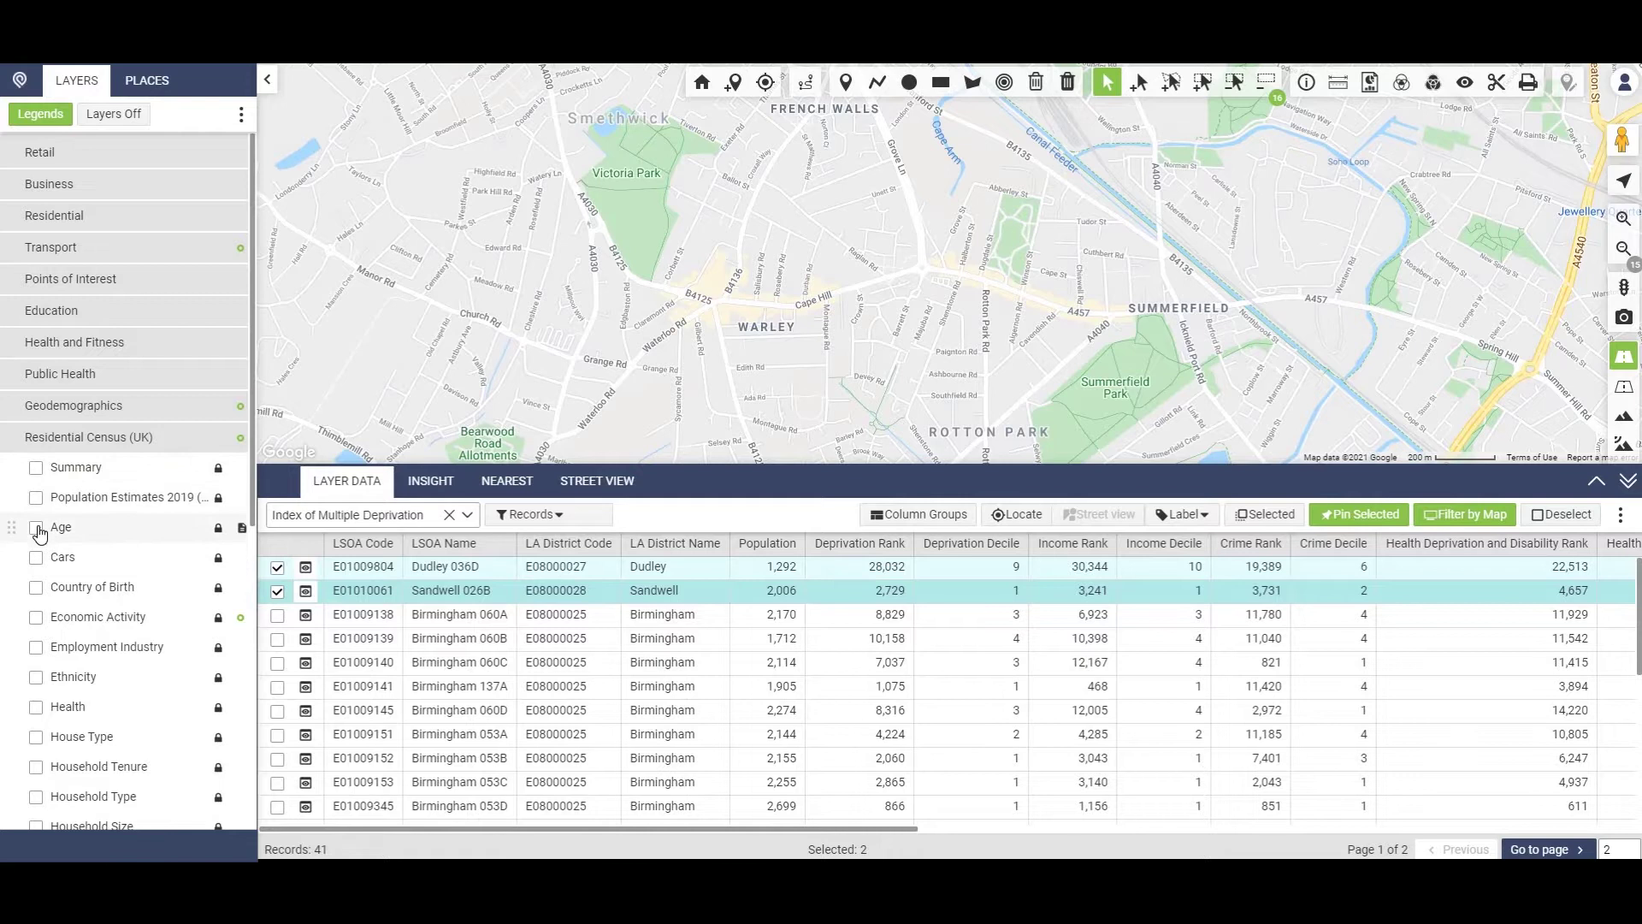
click(68, 530)
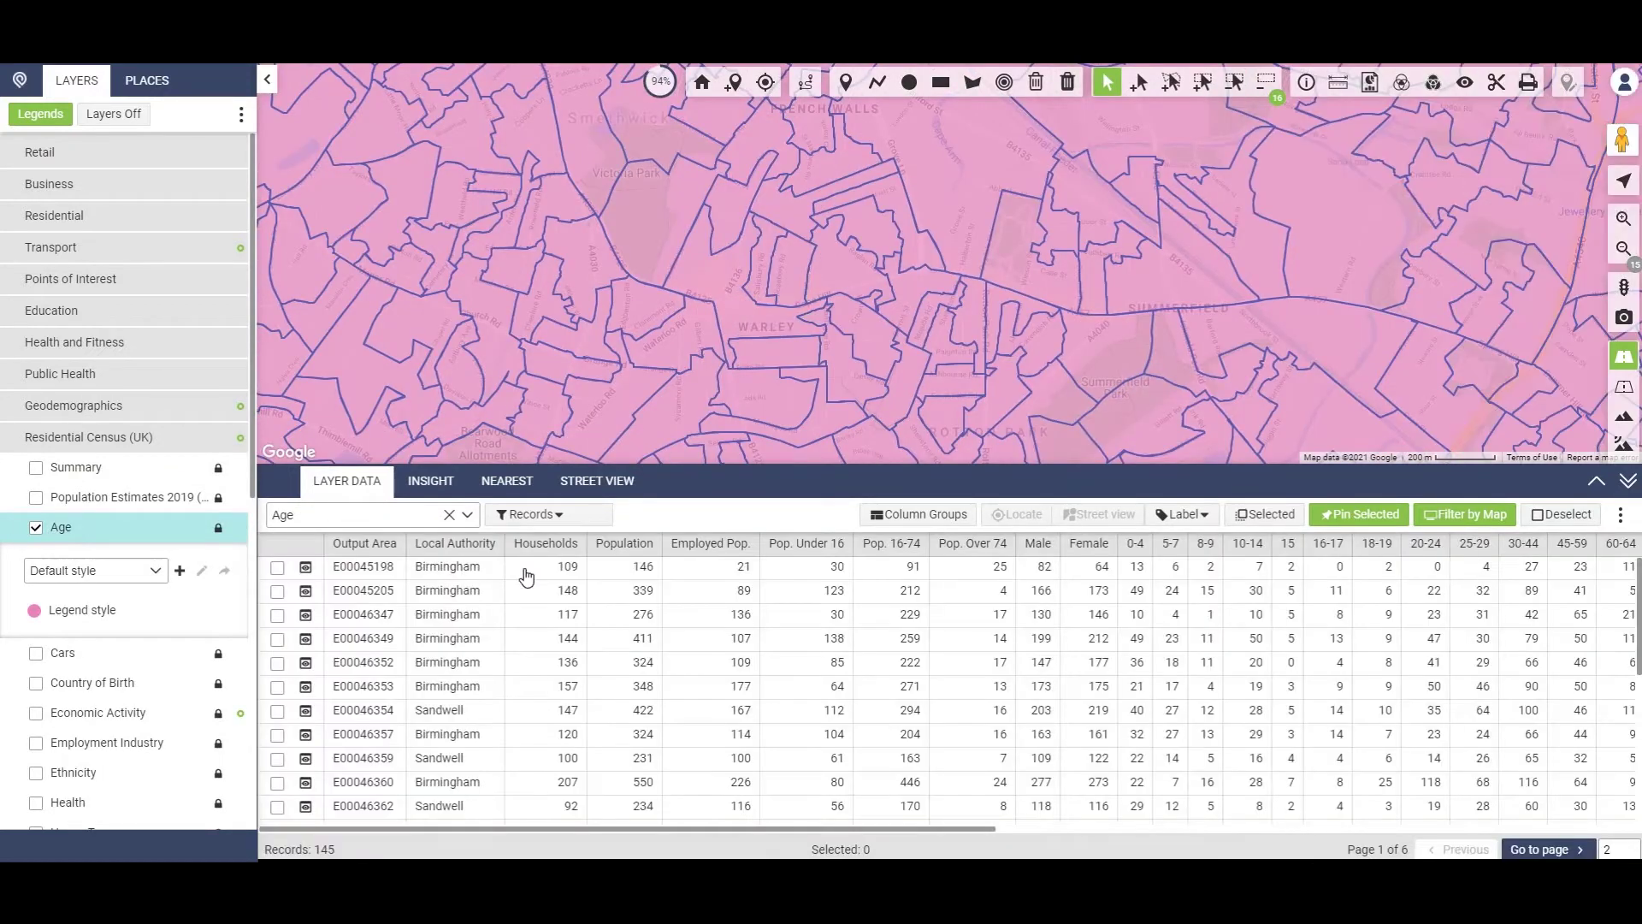
click(844, 285)
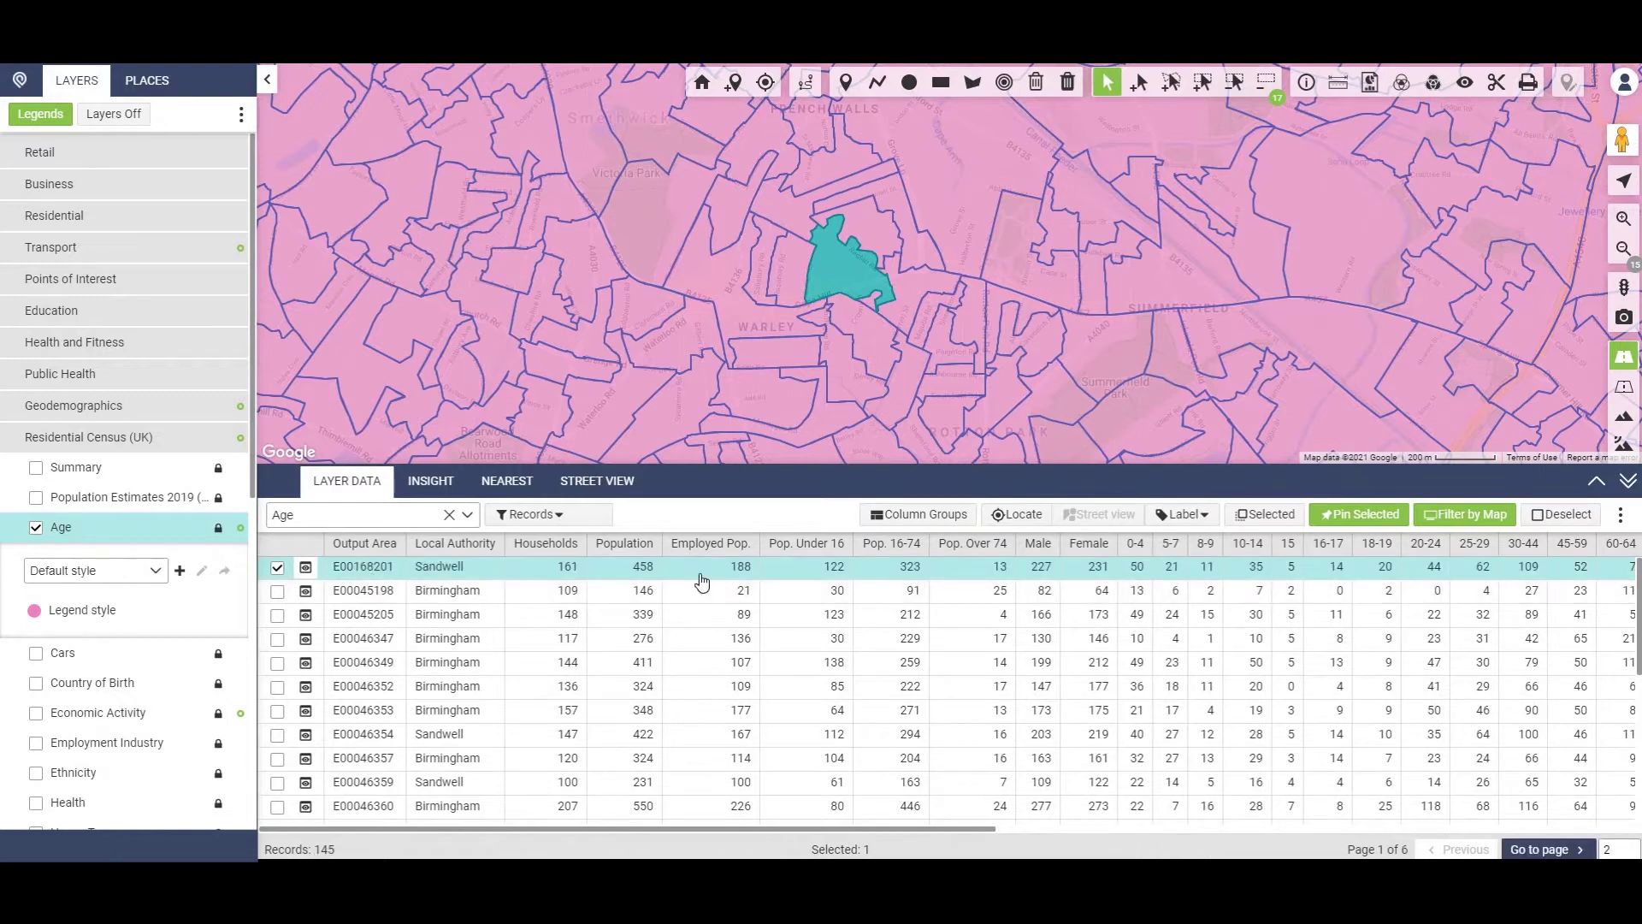
drag(989, 832, 1624, 800)
drag(1497, 821, 858, 834)
- Hide the Age layer and display the Social Grade layer from Residential Census (UK) on the map
click(36, 527)
scroll(137, 513, down, 3)
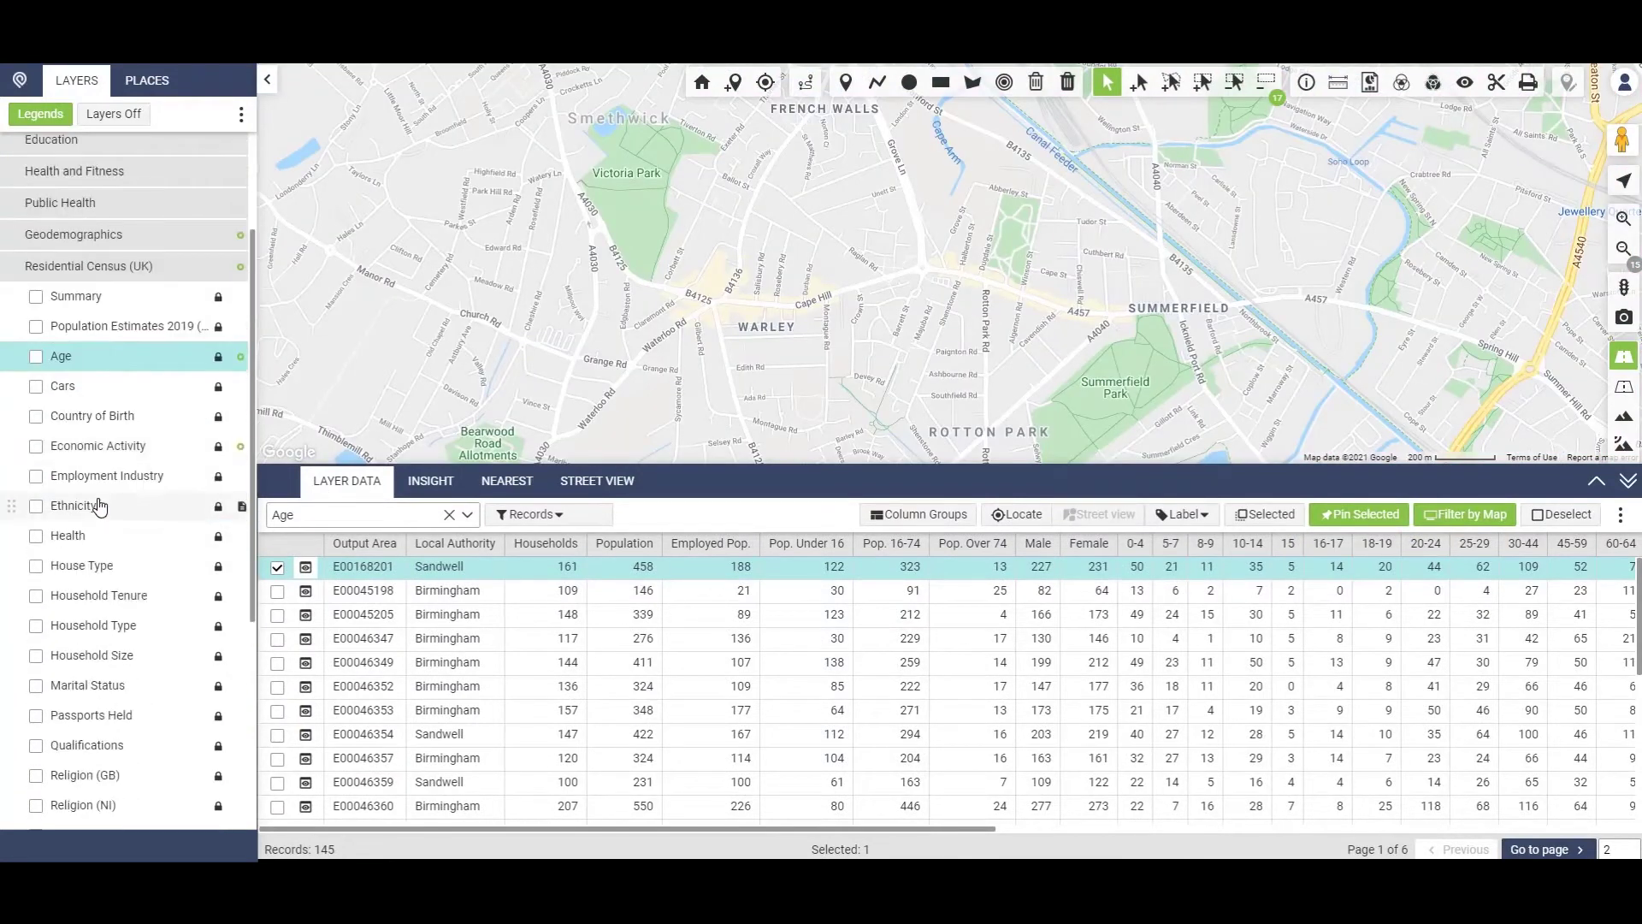
scroll(145, 496, down, 2)
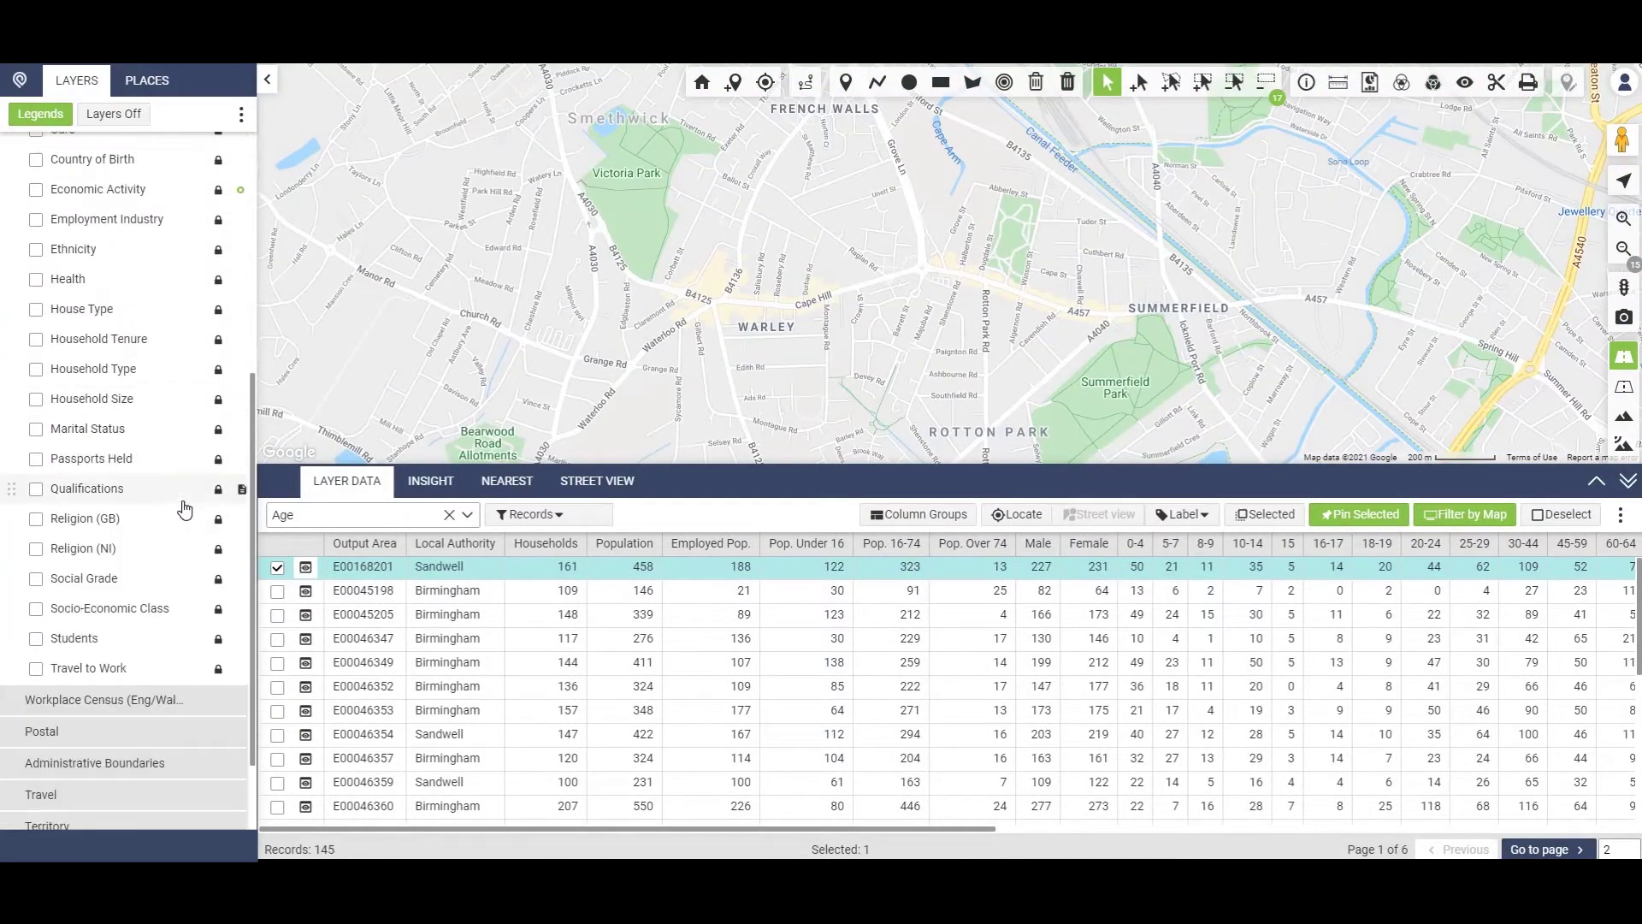
click(64, 582)
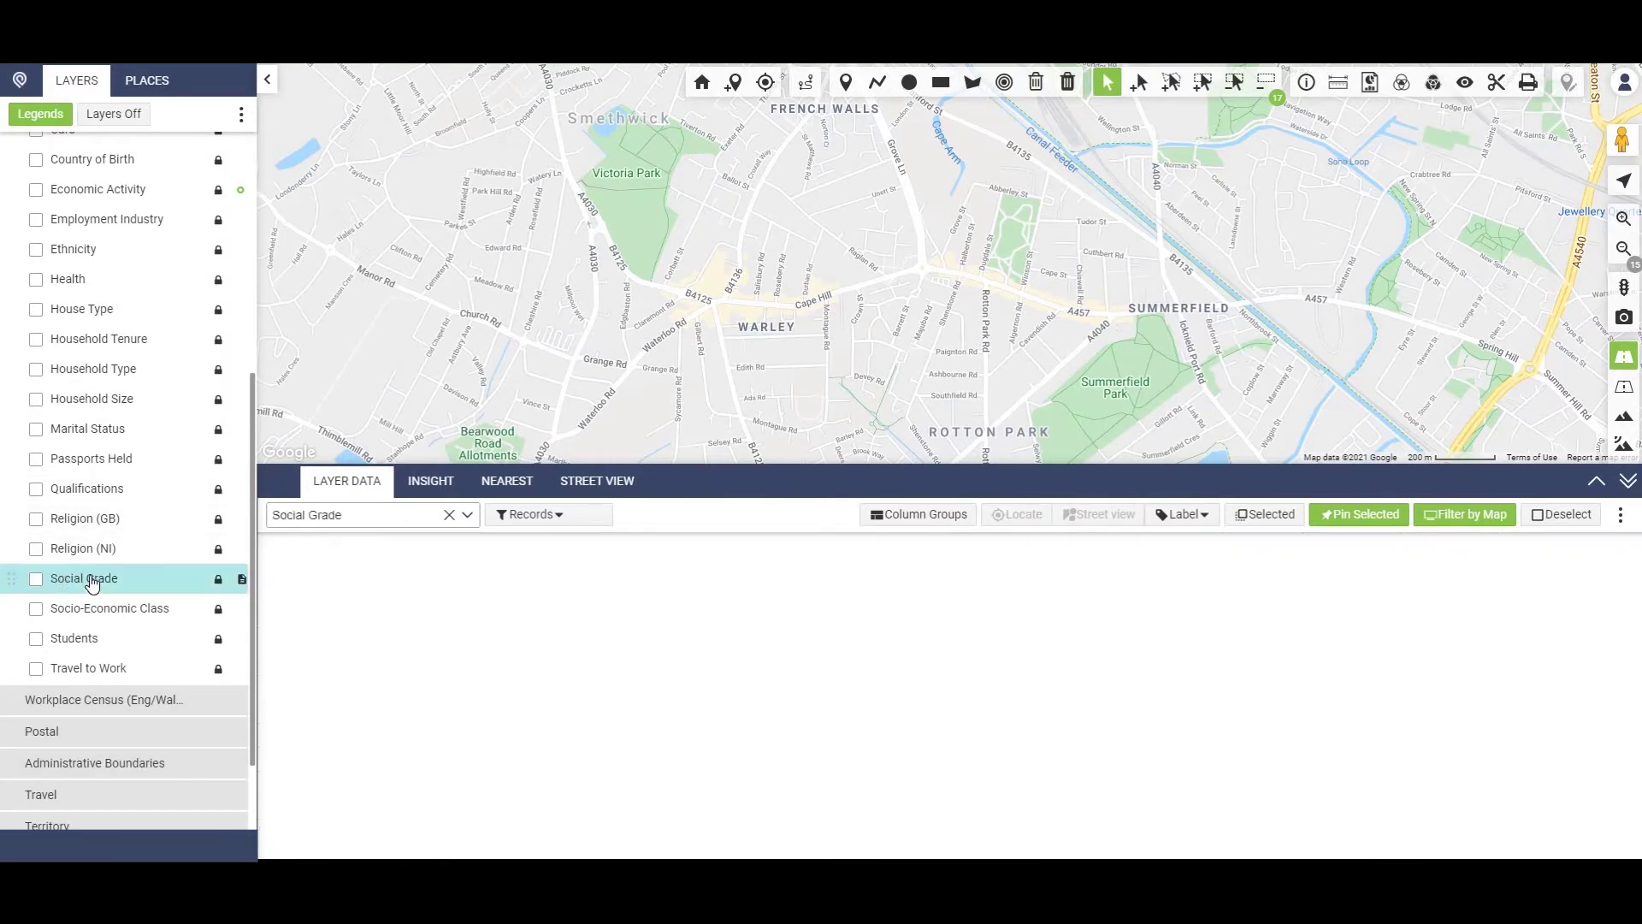
click(36, 579)
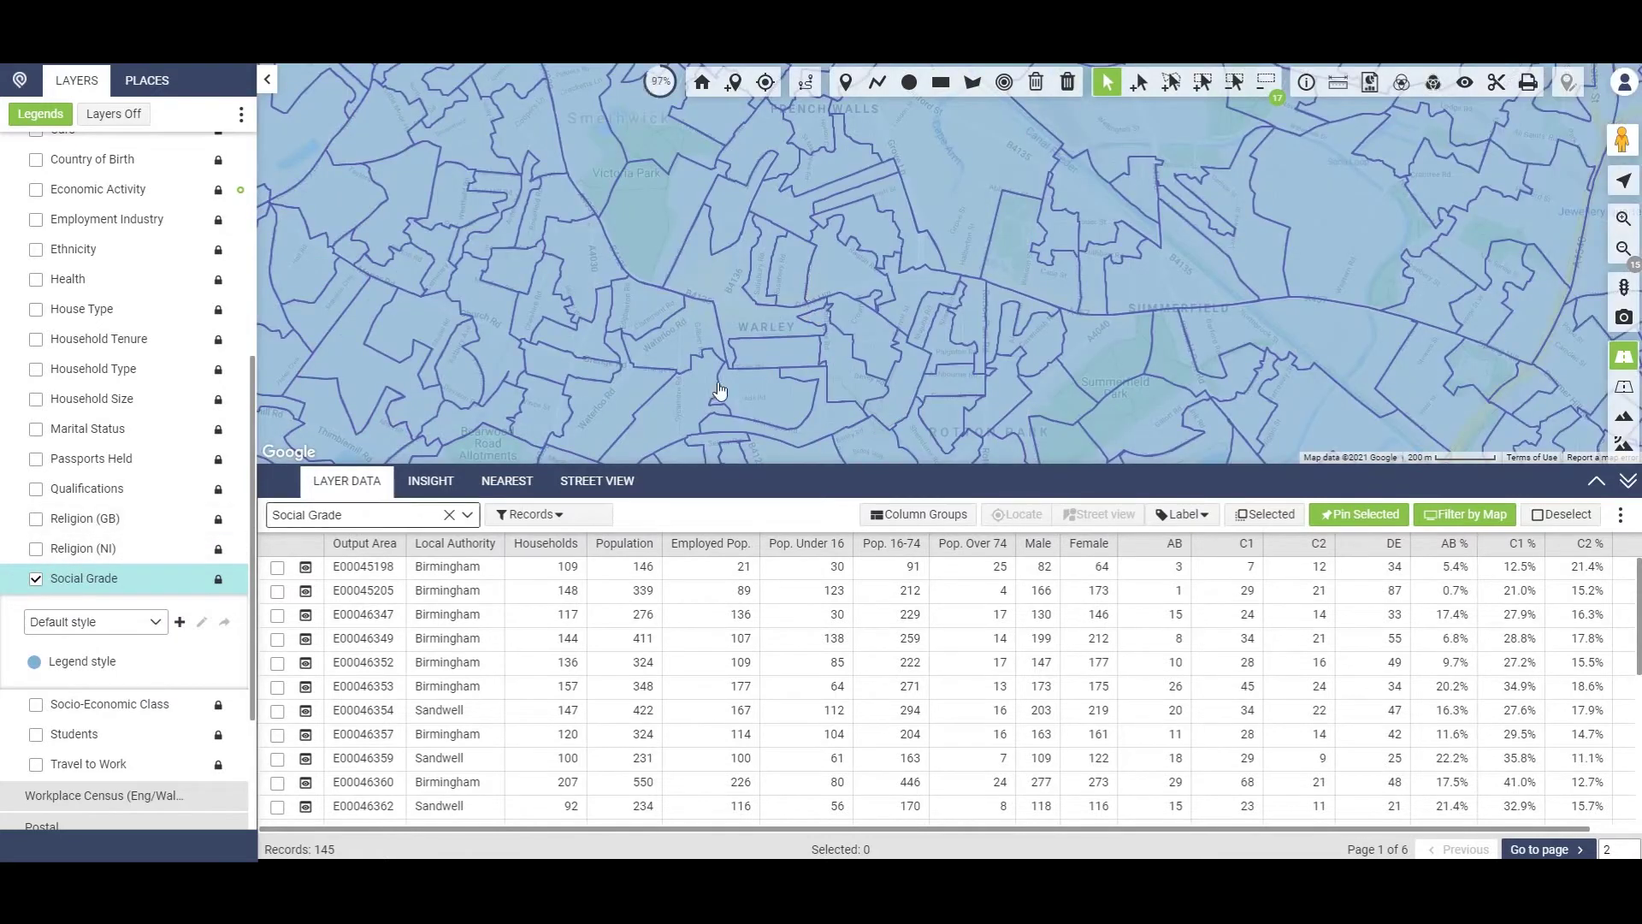
click(1089, 208)
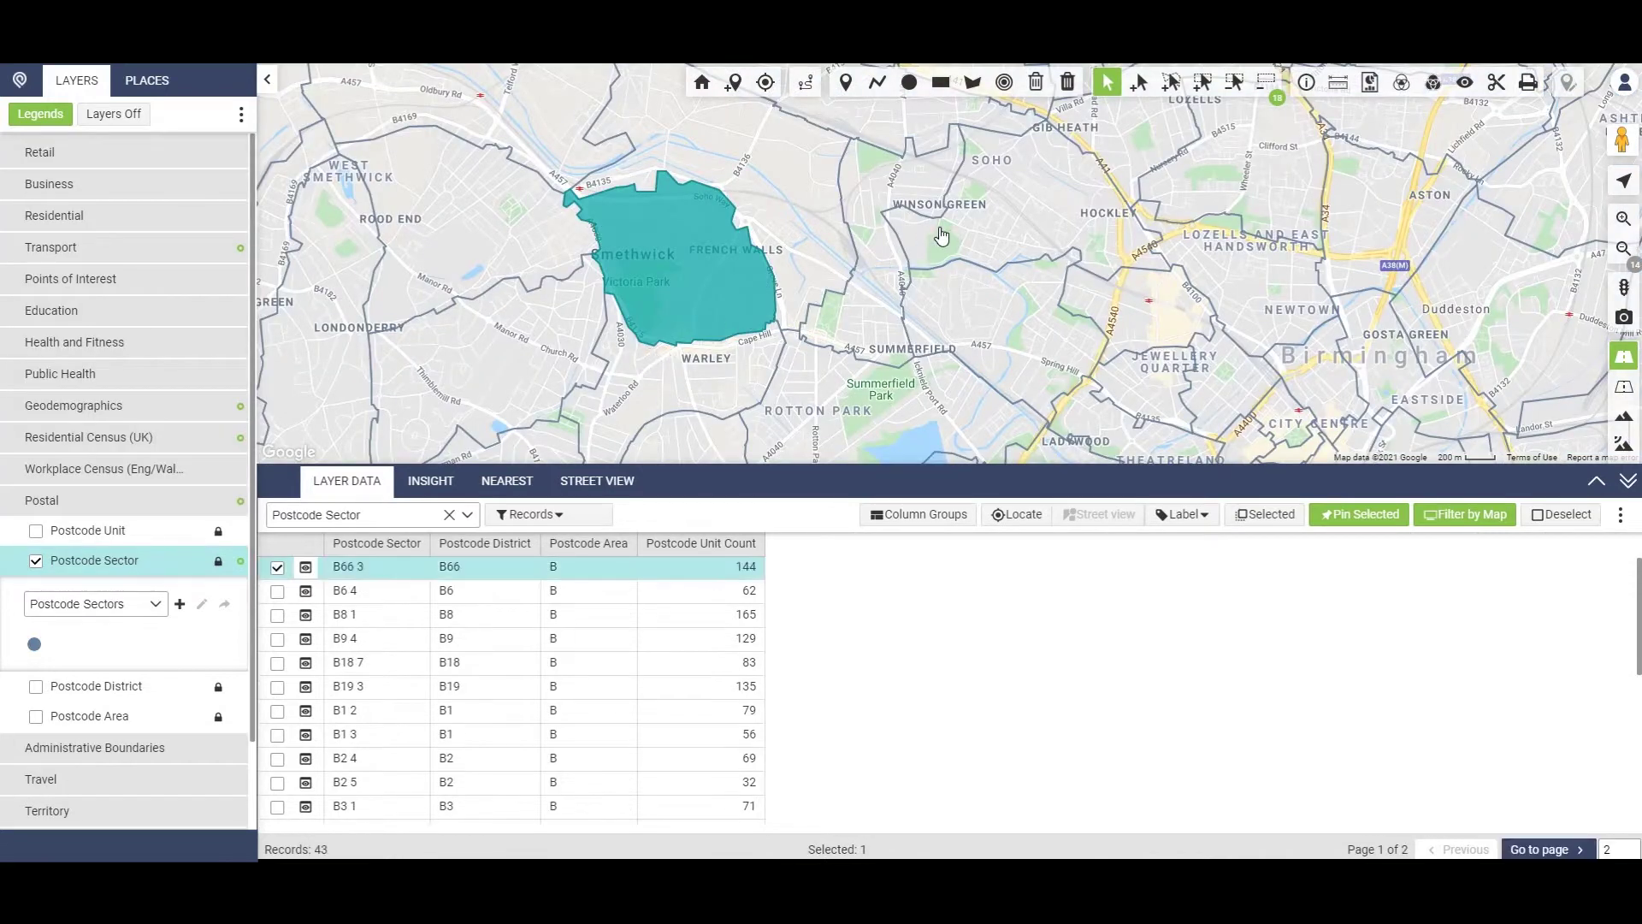
- Select the Winson Green postcode sector on the map, and switch from the Postcode Sector layer to Postcode District
click(941, 236)
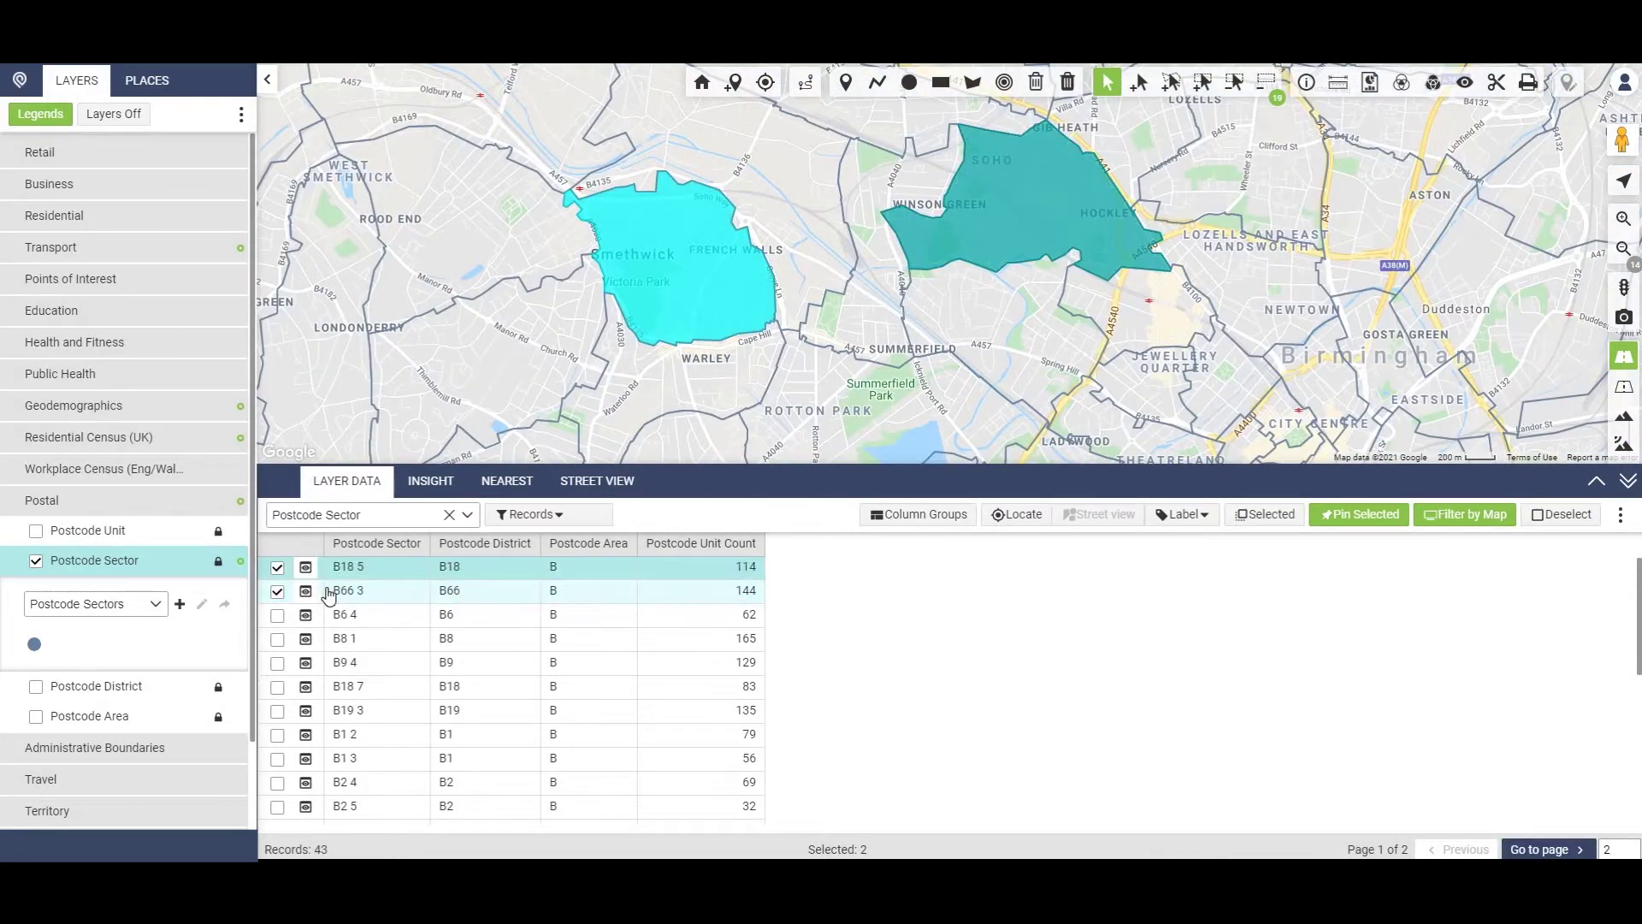
click(36, 560)
click(35, 592)
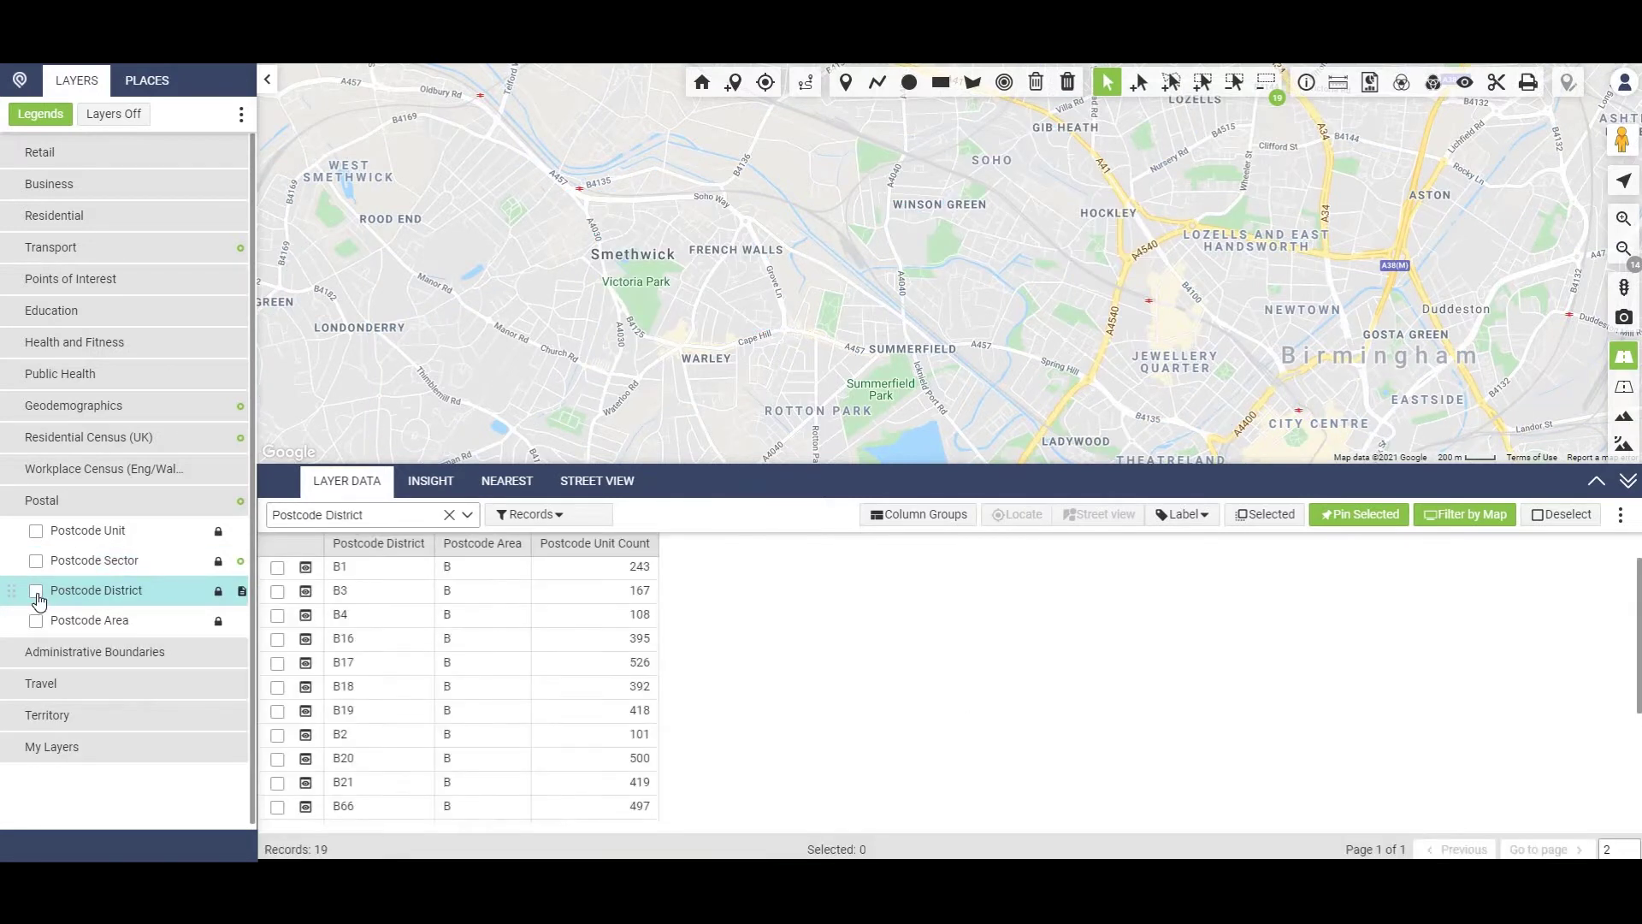
scroll(551, 425, down, 4)
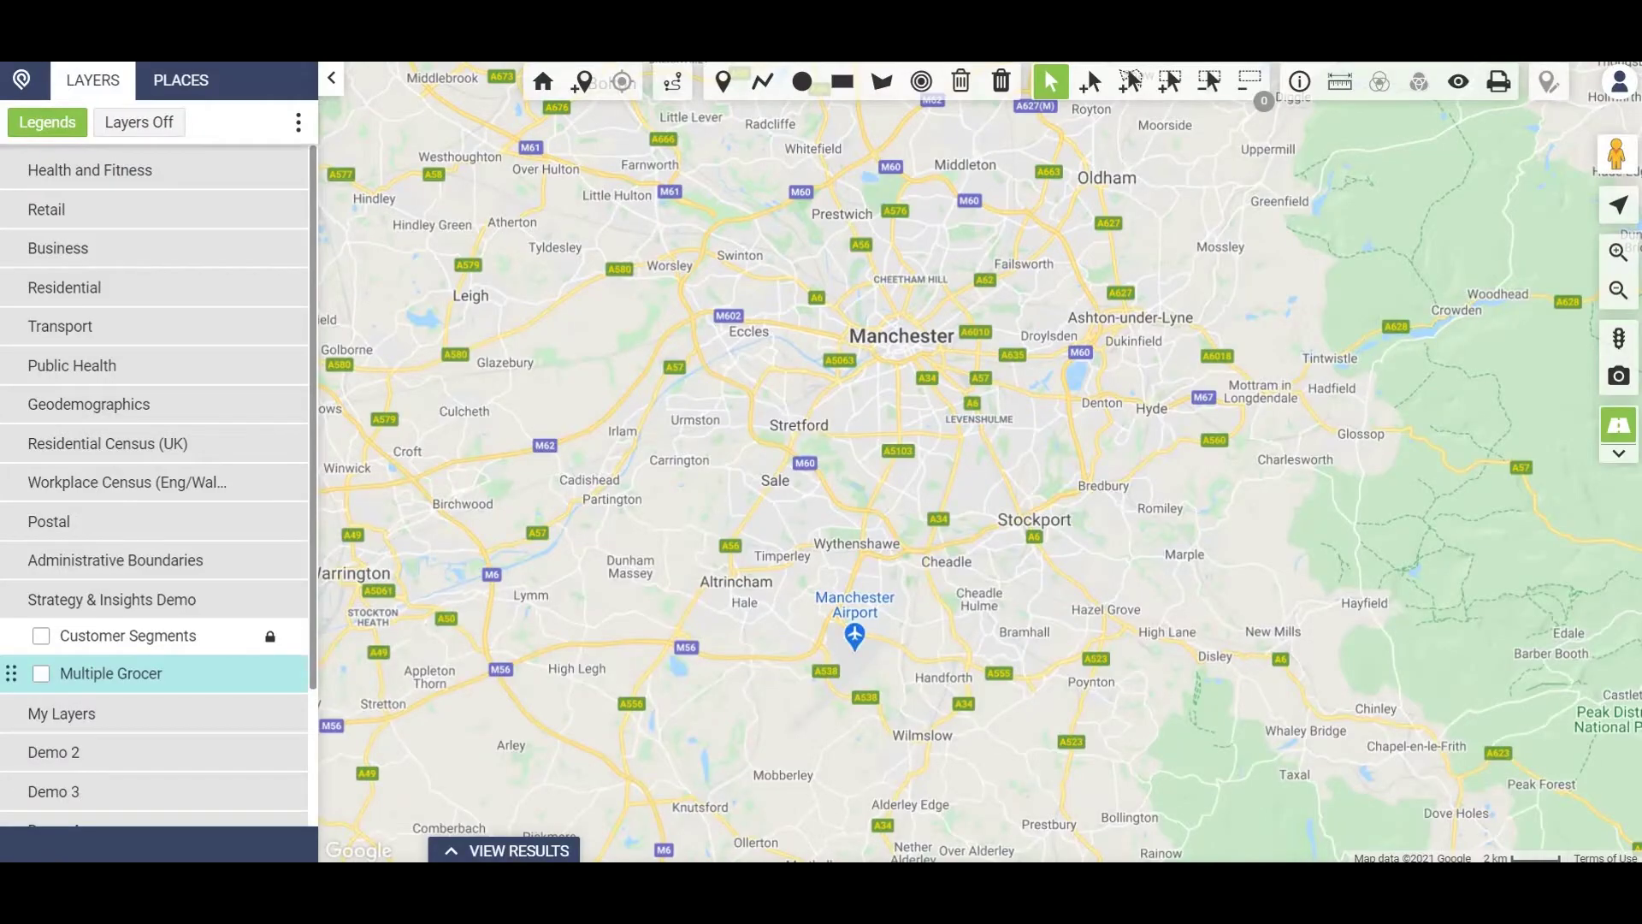
- Display the Multiple Grocer layer from Strategy & Insights Demo around Manchester and change its style to Retailer
click(40, 674)
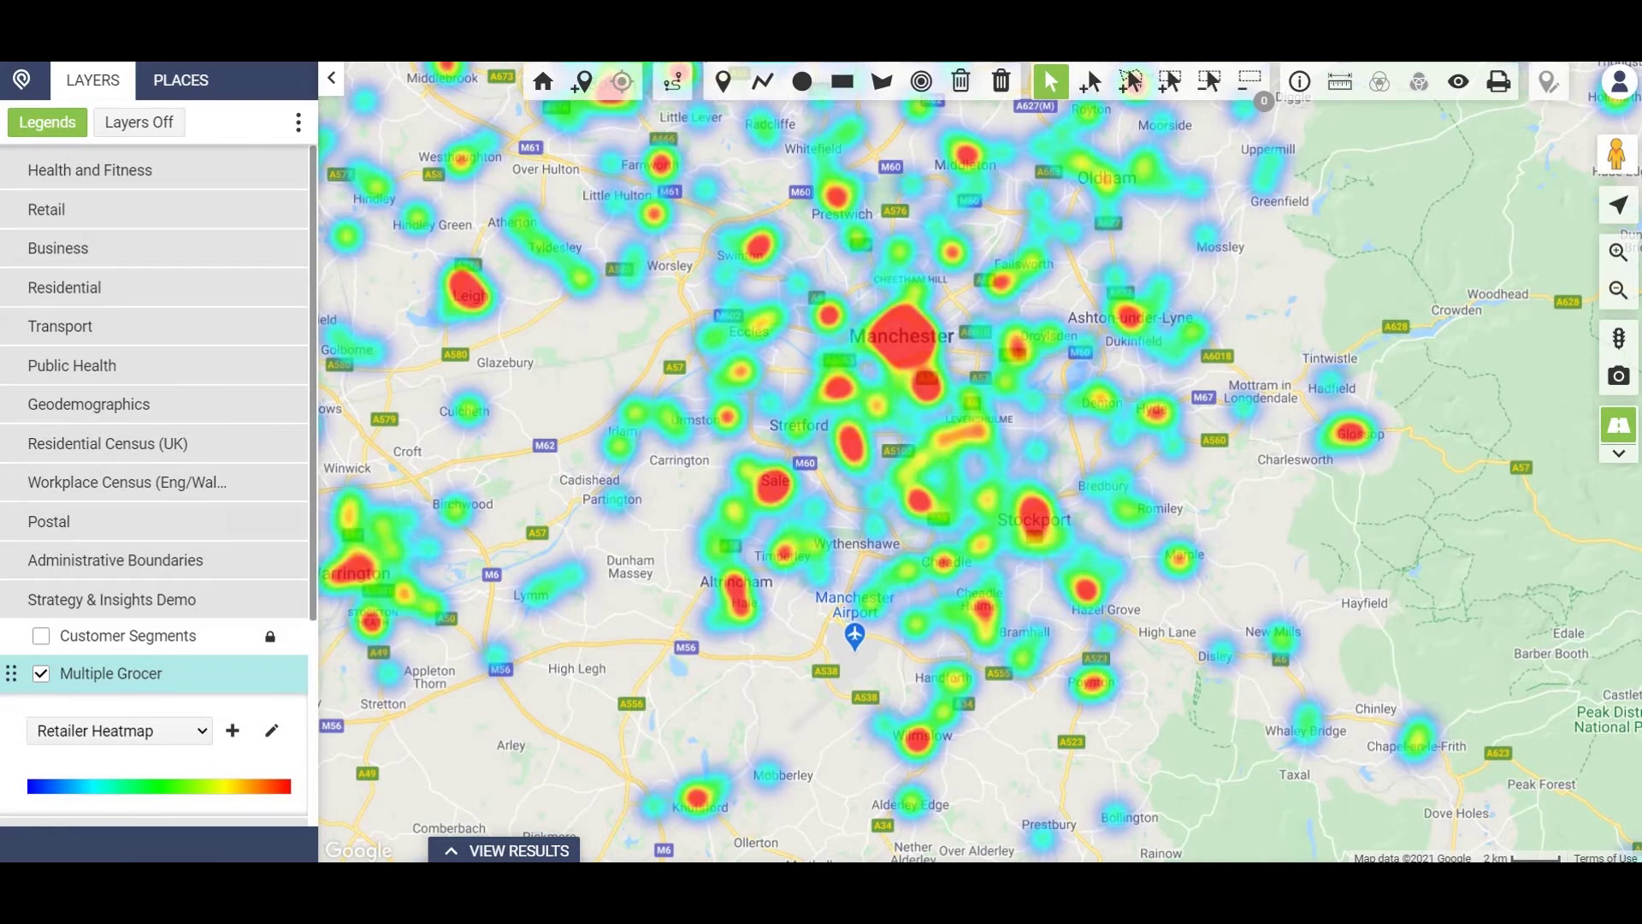
click(119, 731)
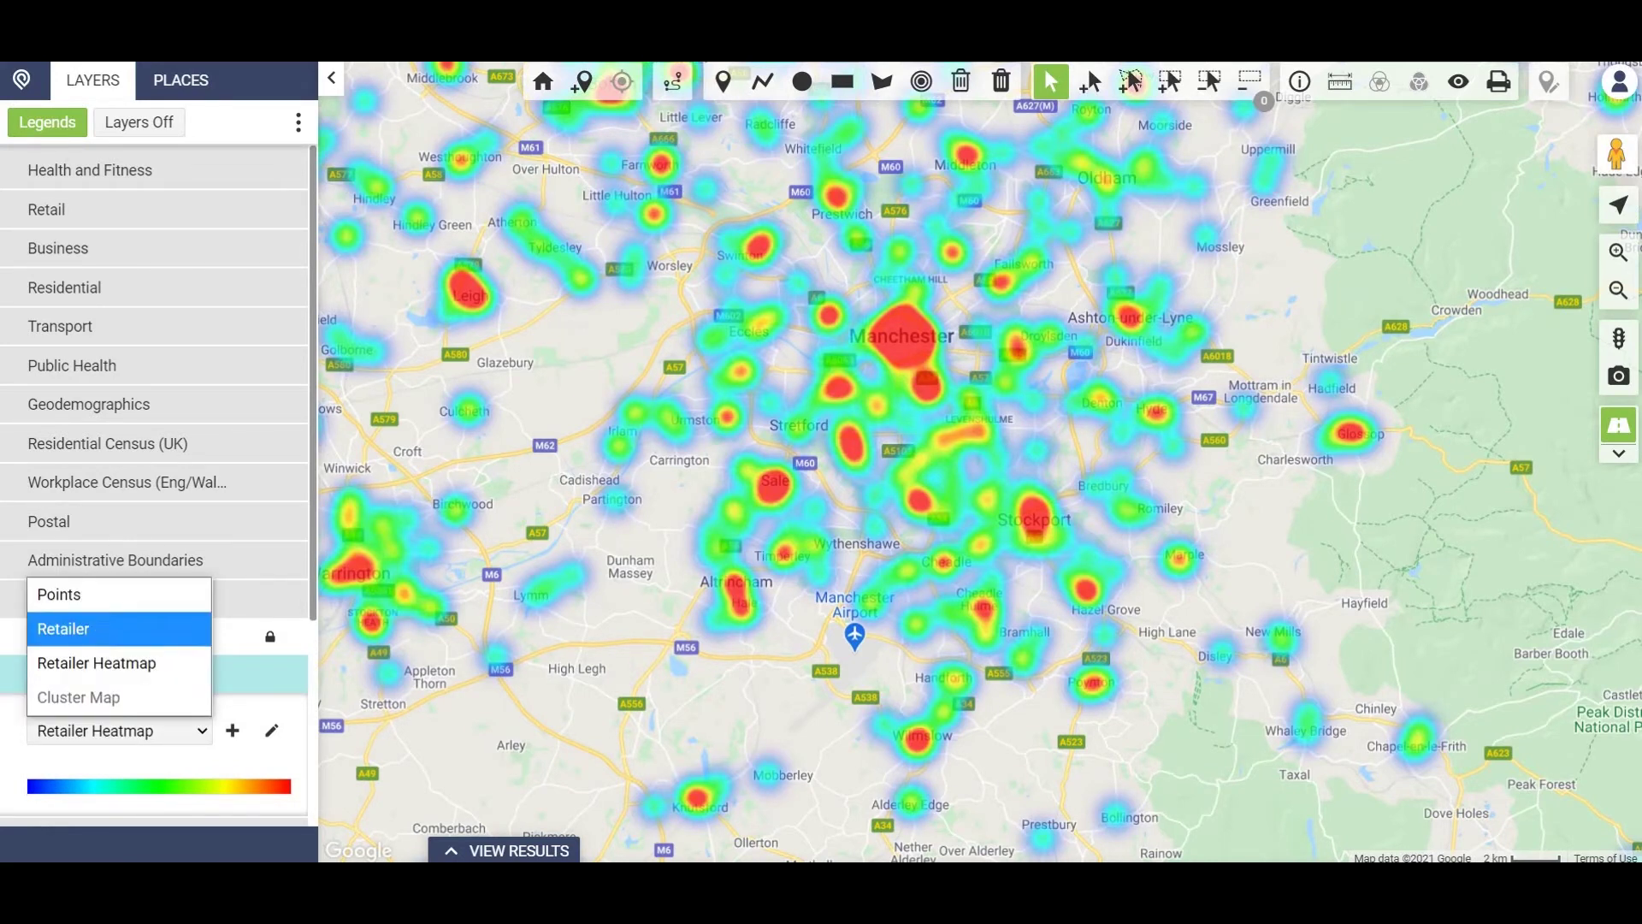
click(119, 629)
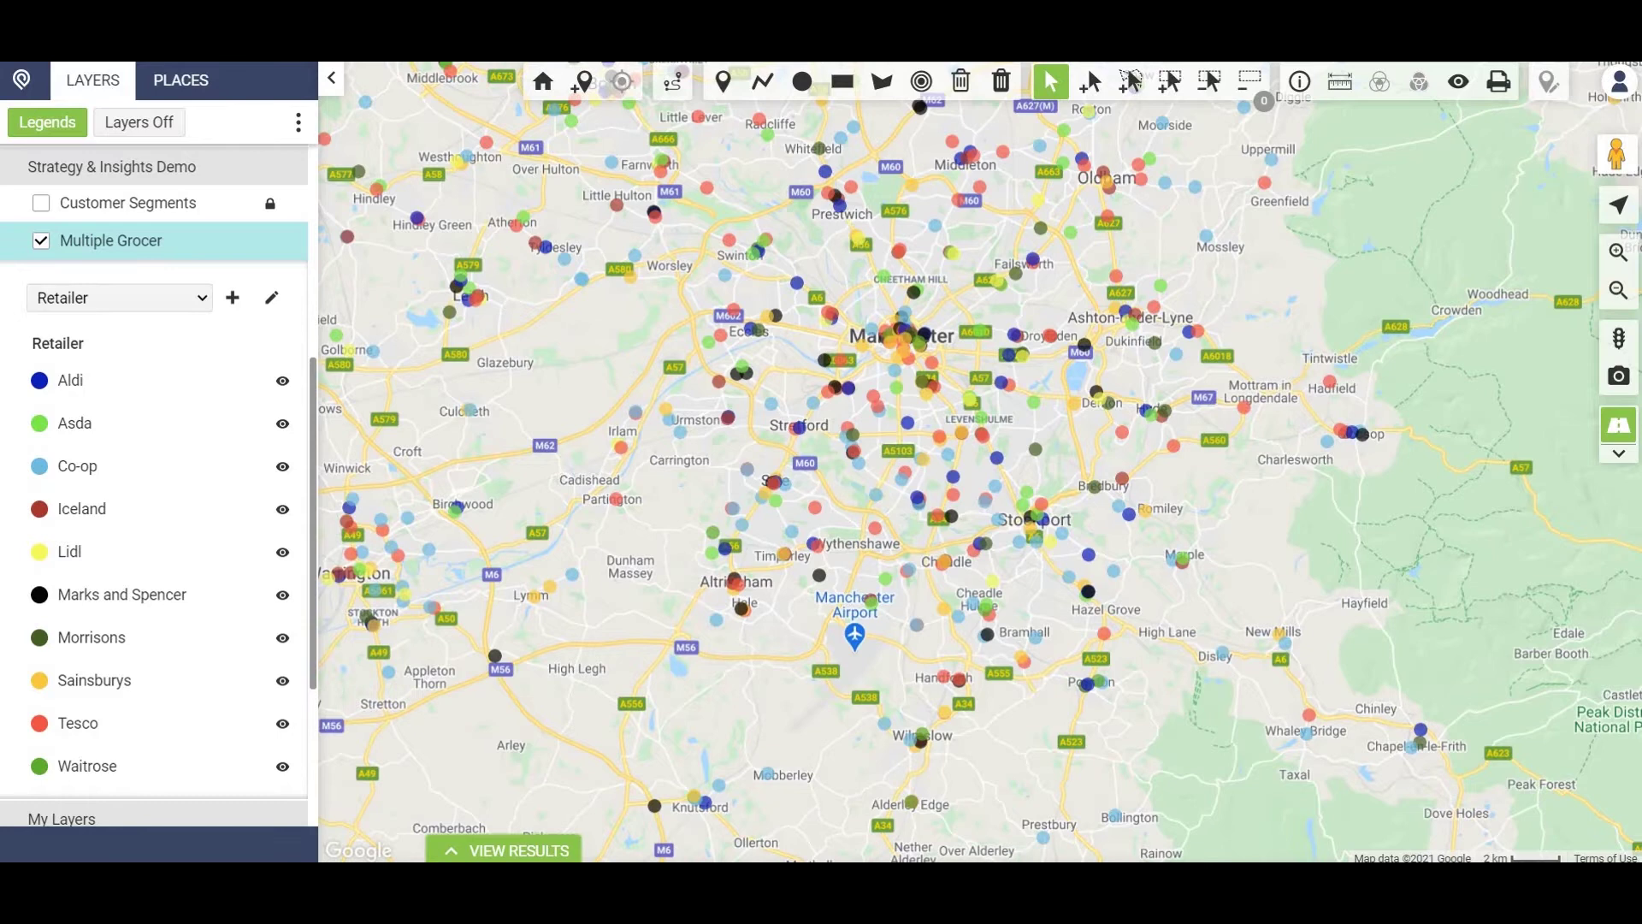
- Open the Multiple Grocer layer's data results and sort the store records by Sales By Store
click(504, 850)
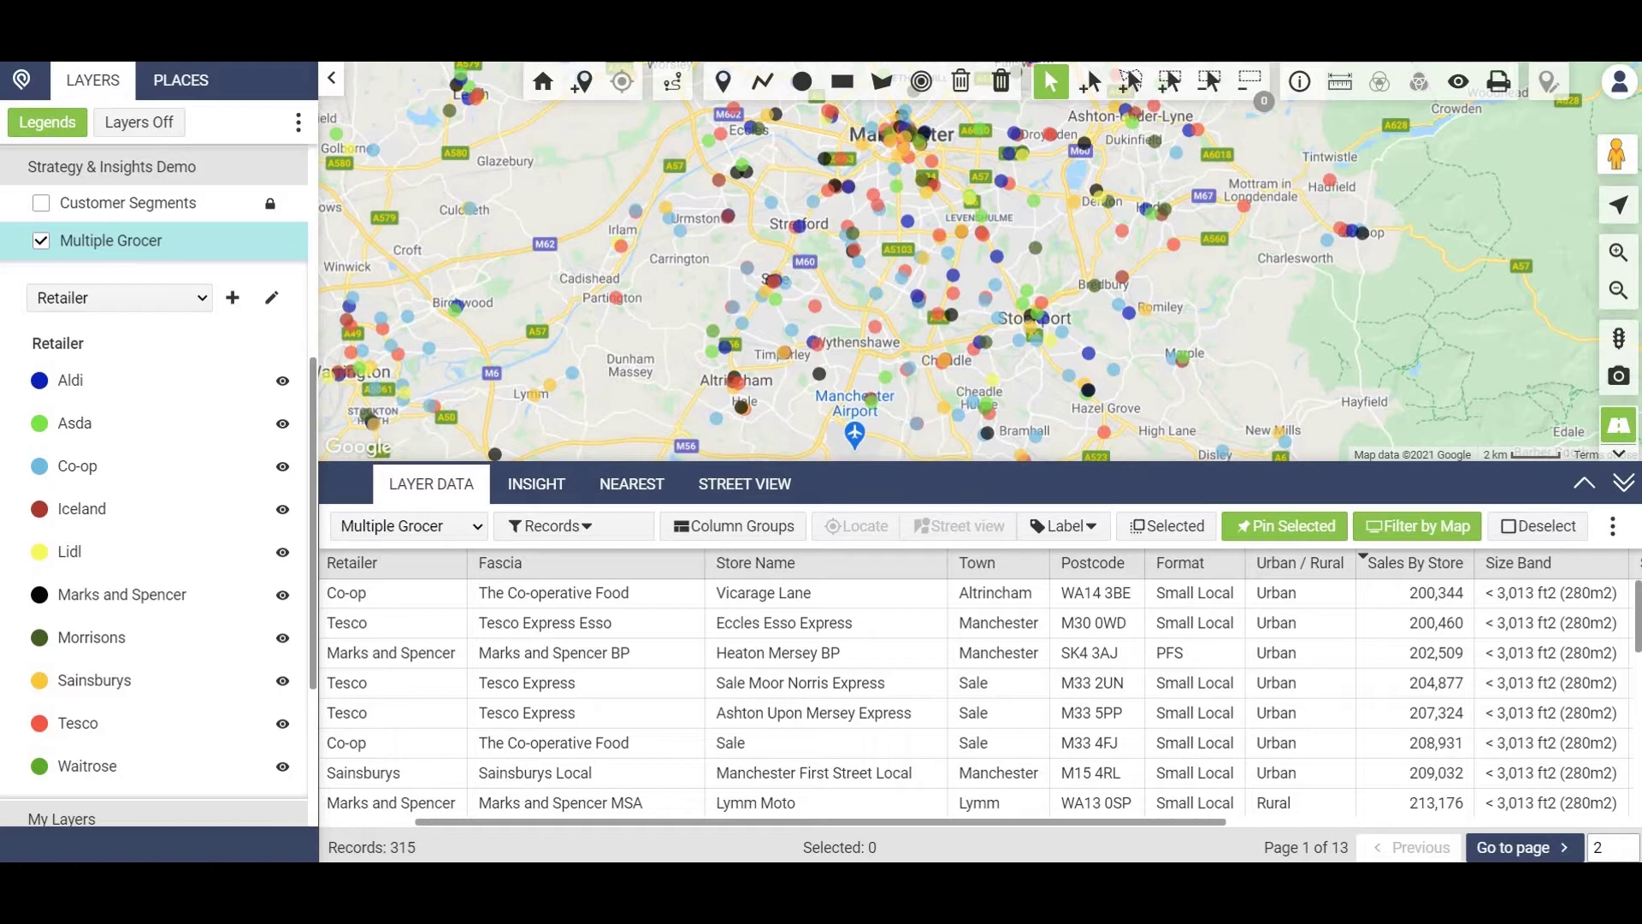
scroll(980, 685, right, 3)
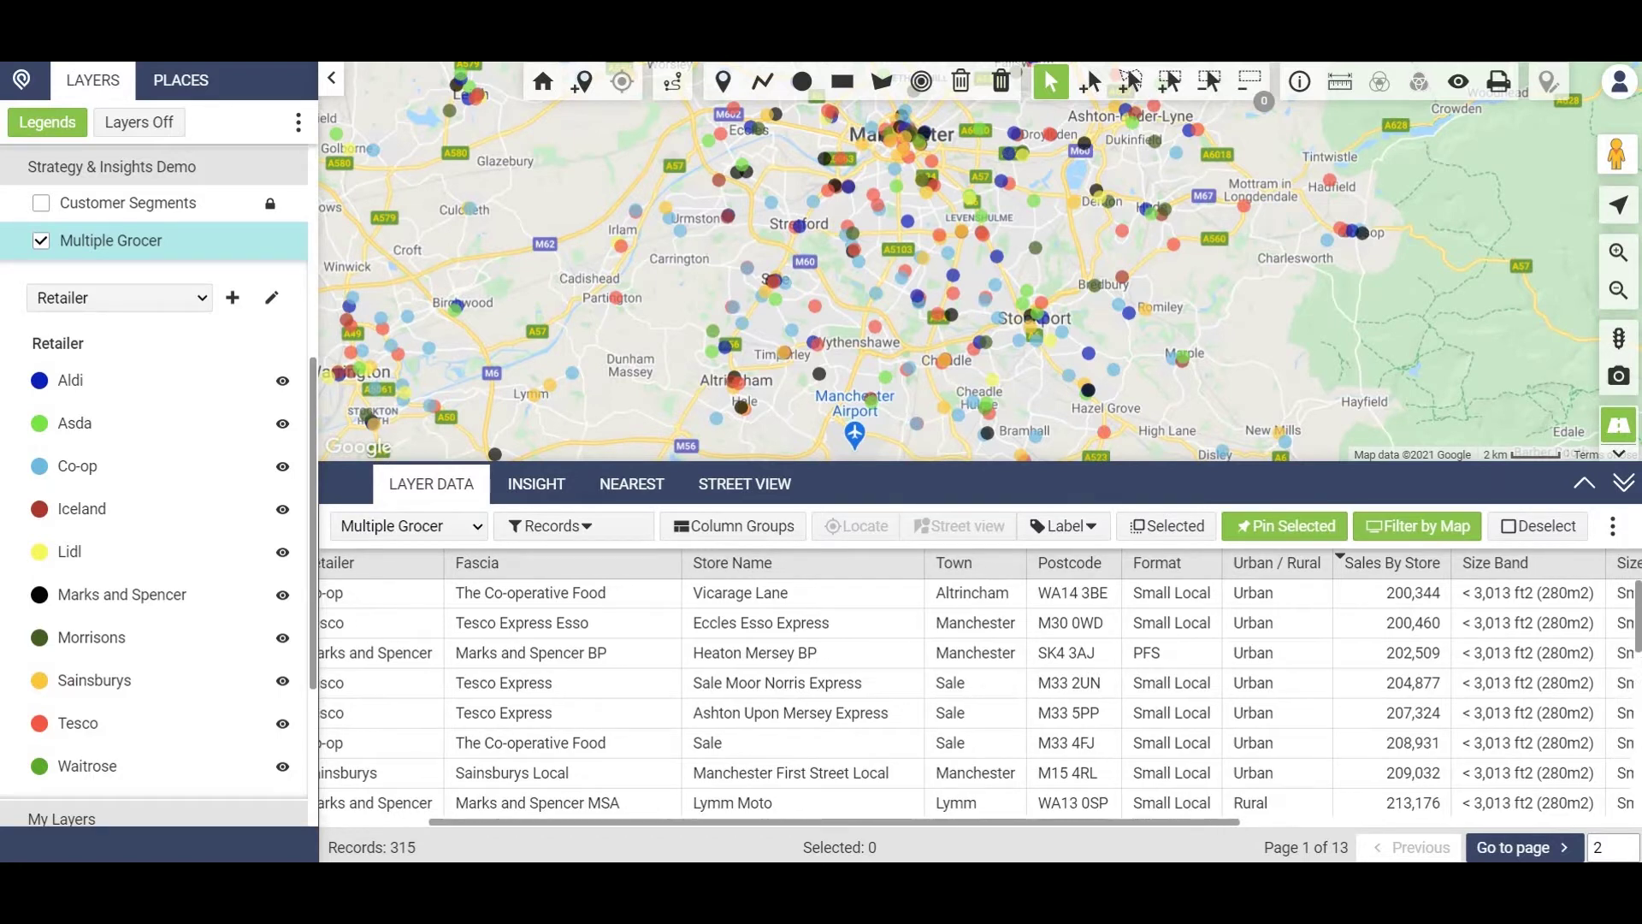
scroll(980, 685, right, 6)
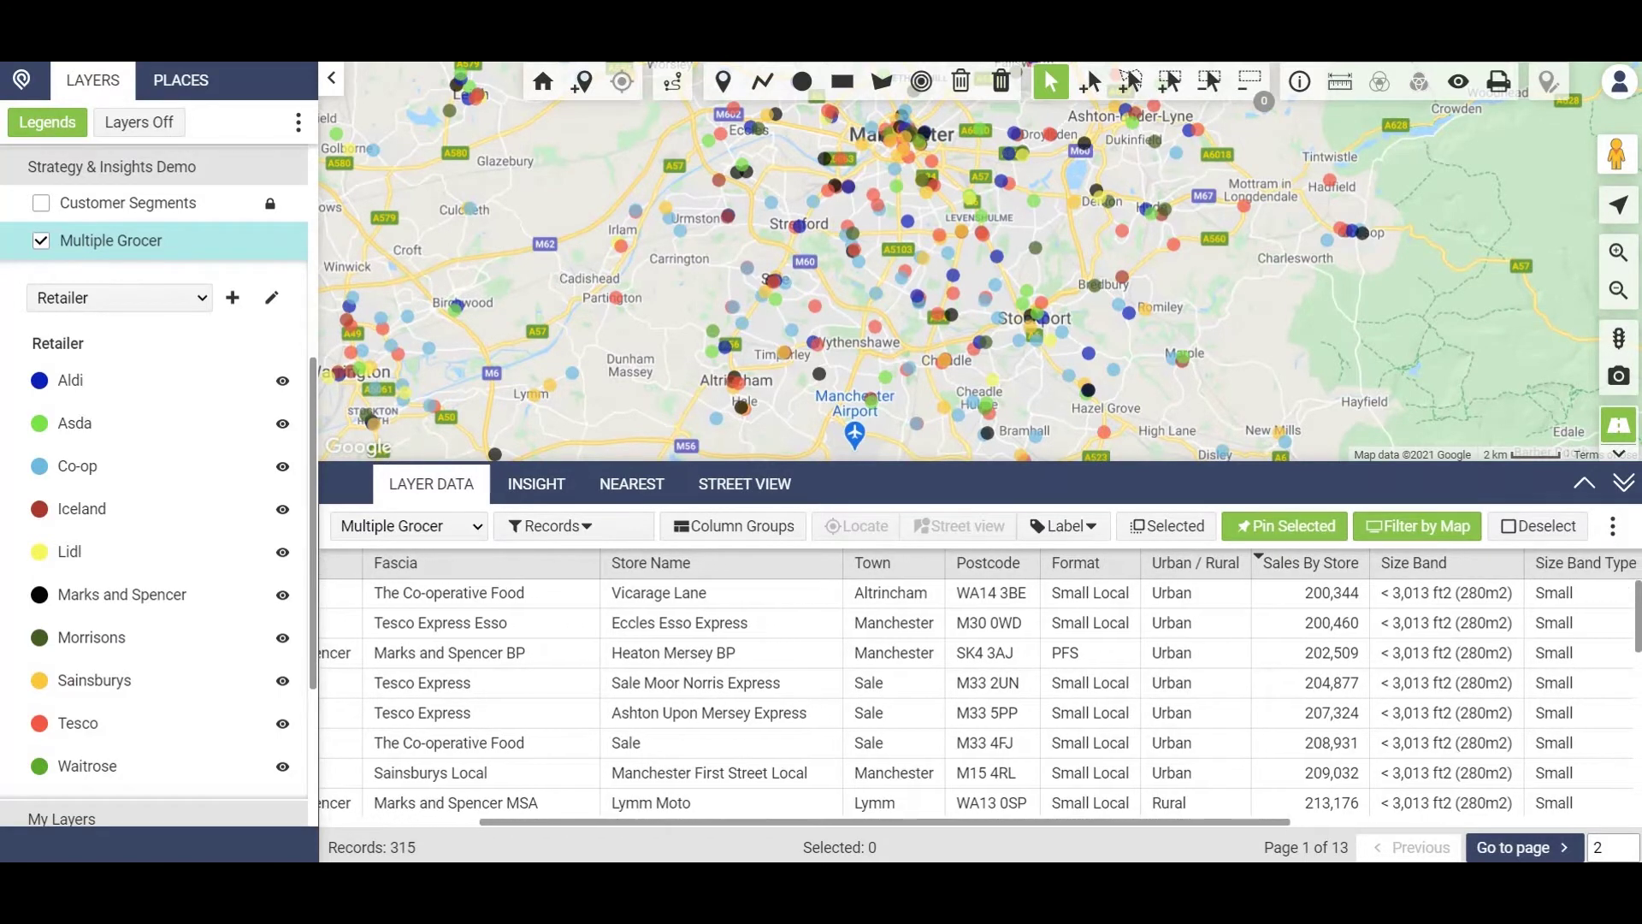
scroll(980, 684, right, 1)
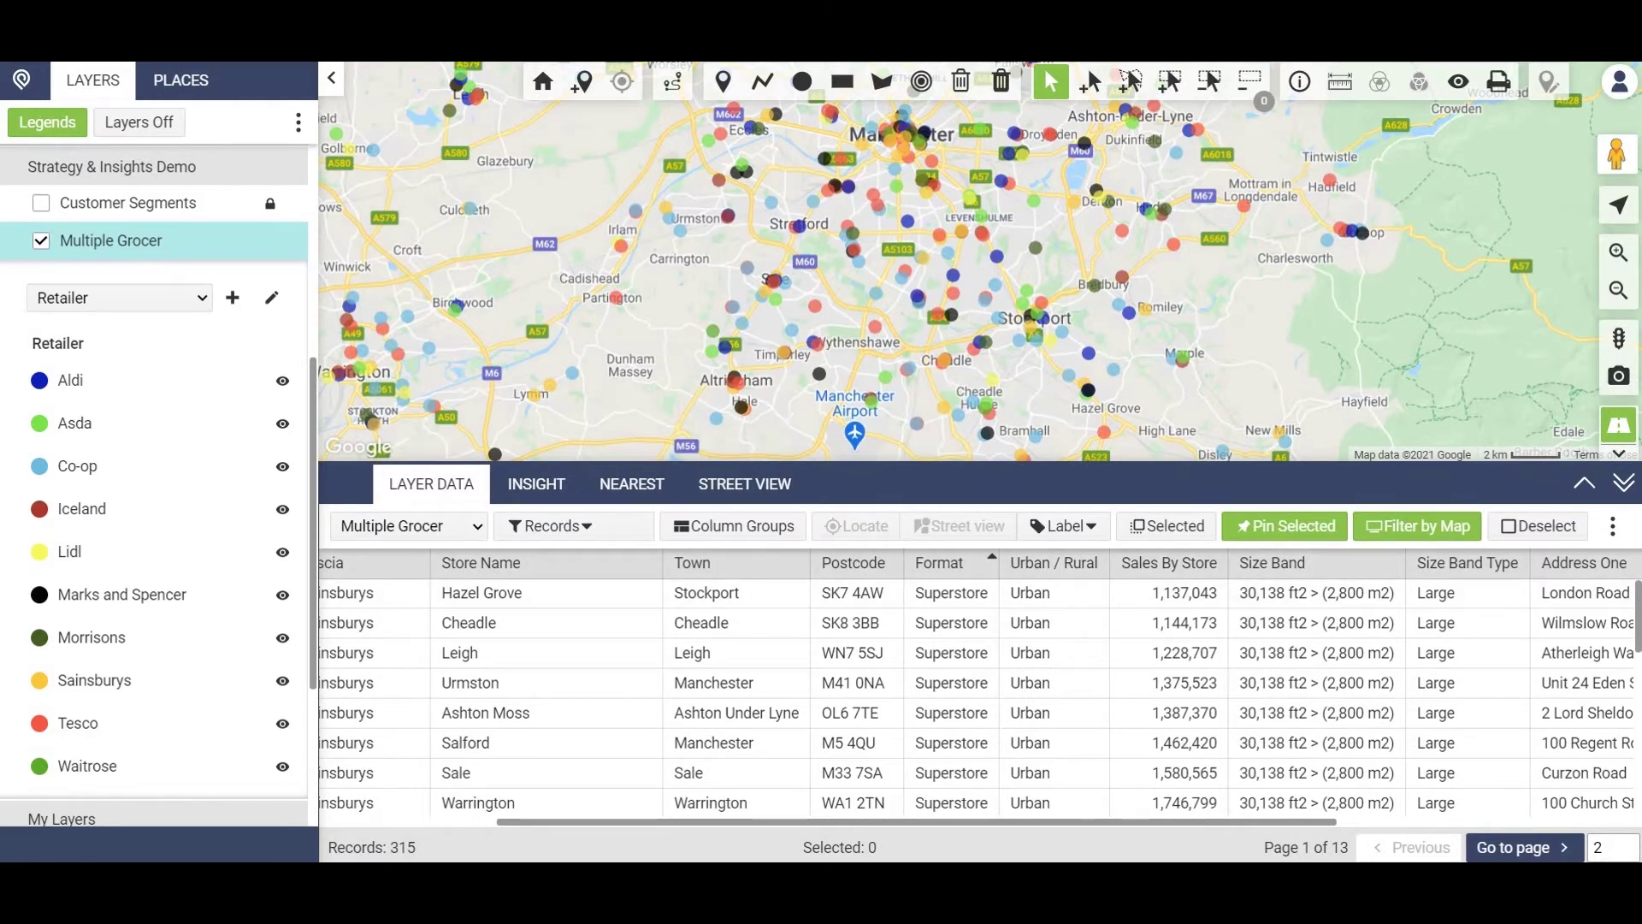
click(1168, 563)
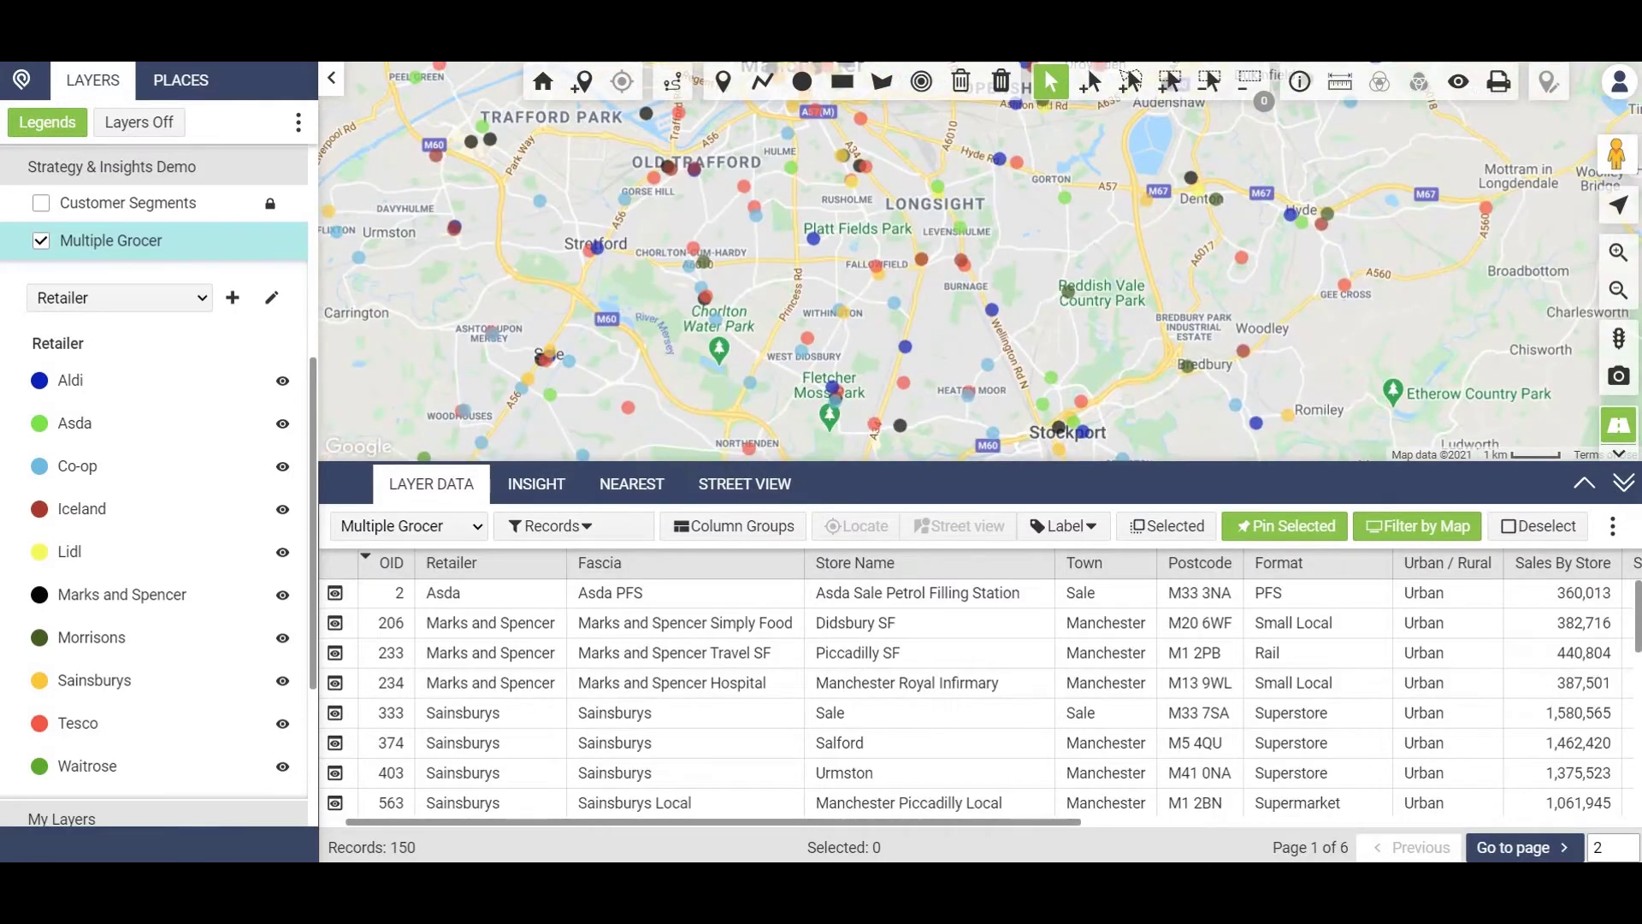
- Filter the Multiple Grocer records to Sainsbury's and select the Sale and Denton superstores
click(550, 527)
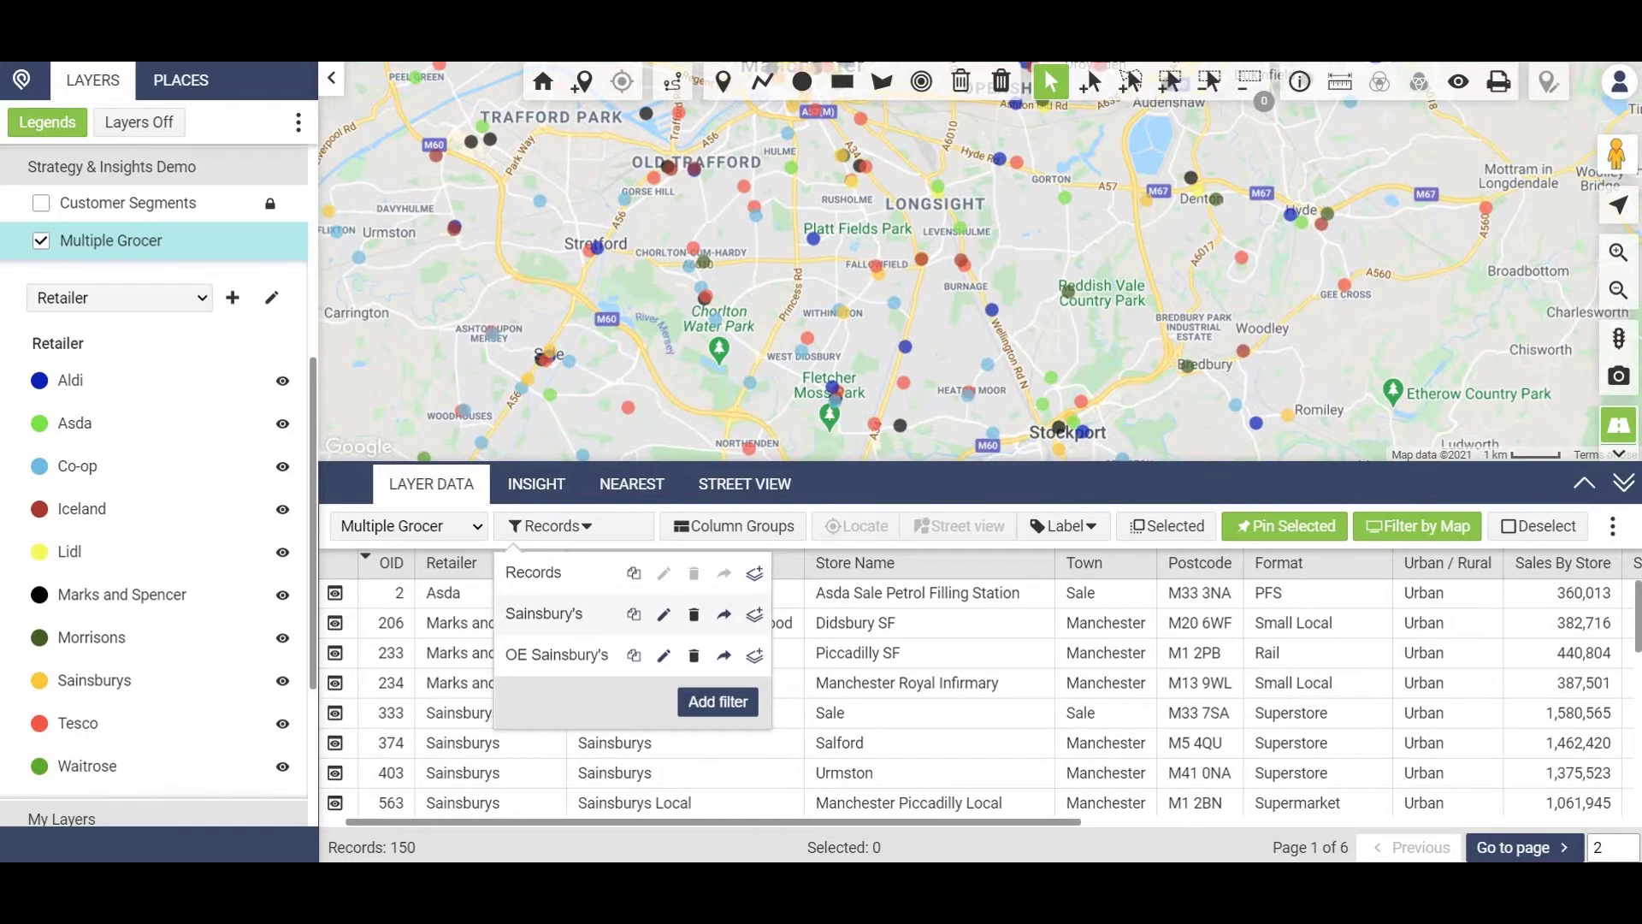
click(544, 613)
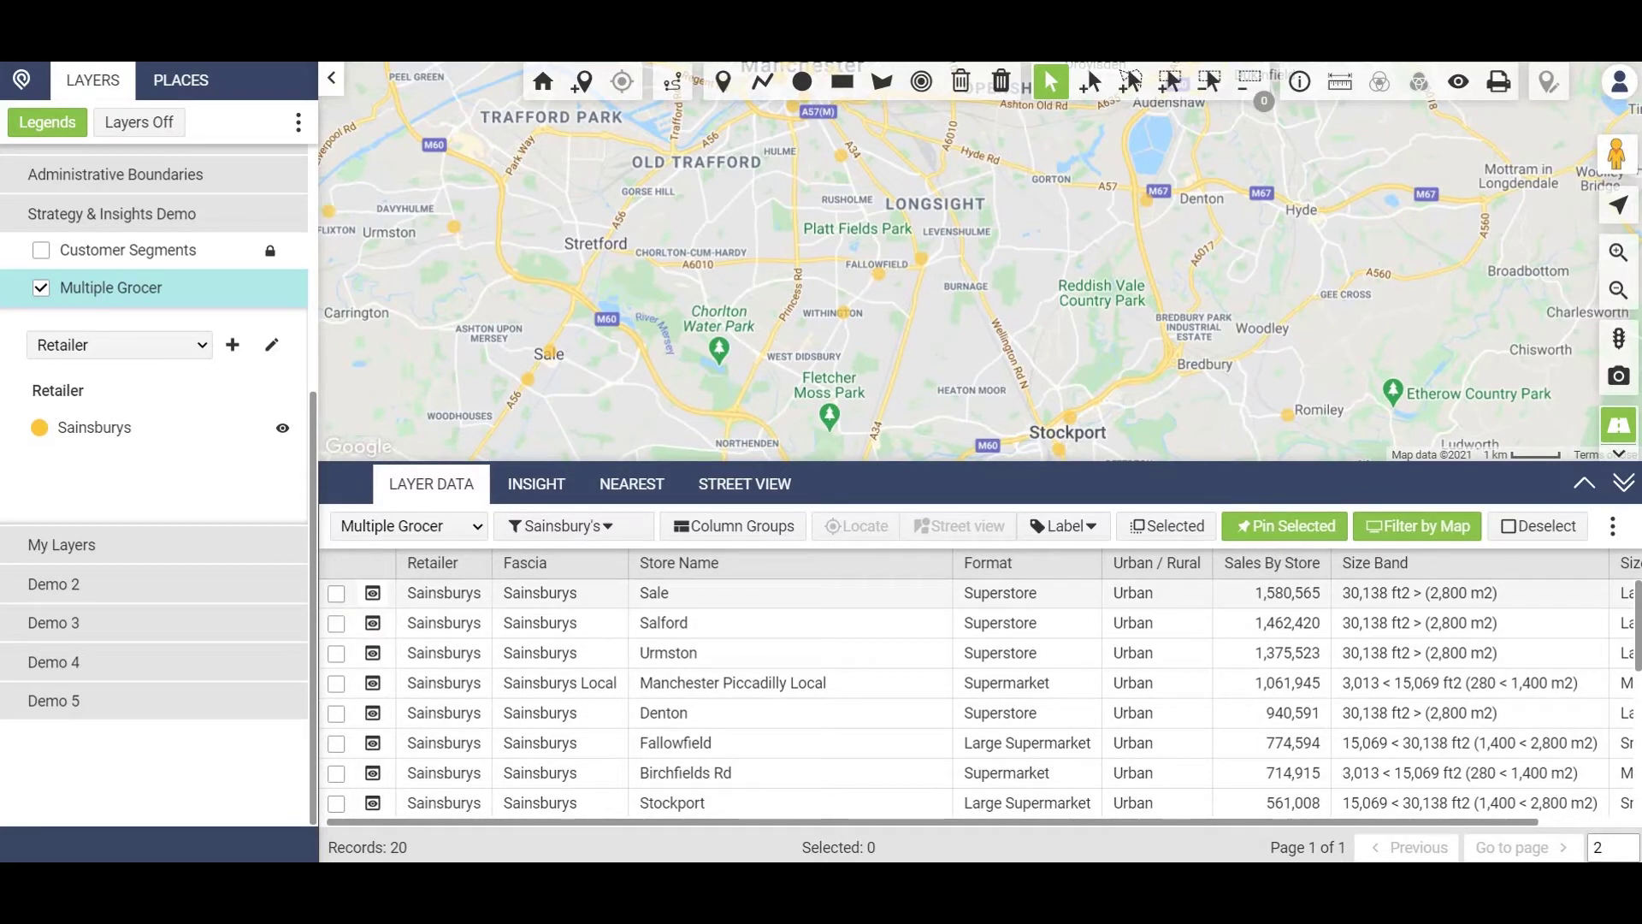
click(336, 592)
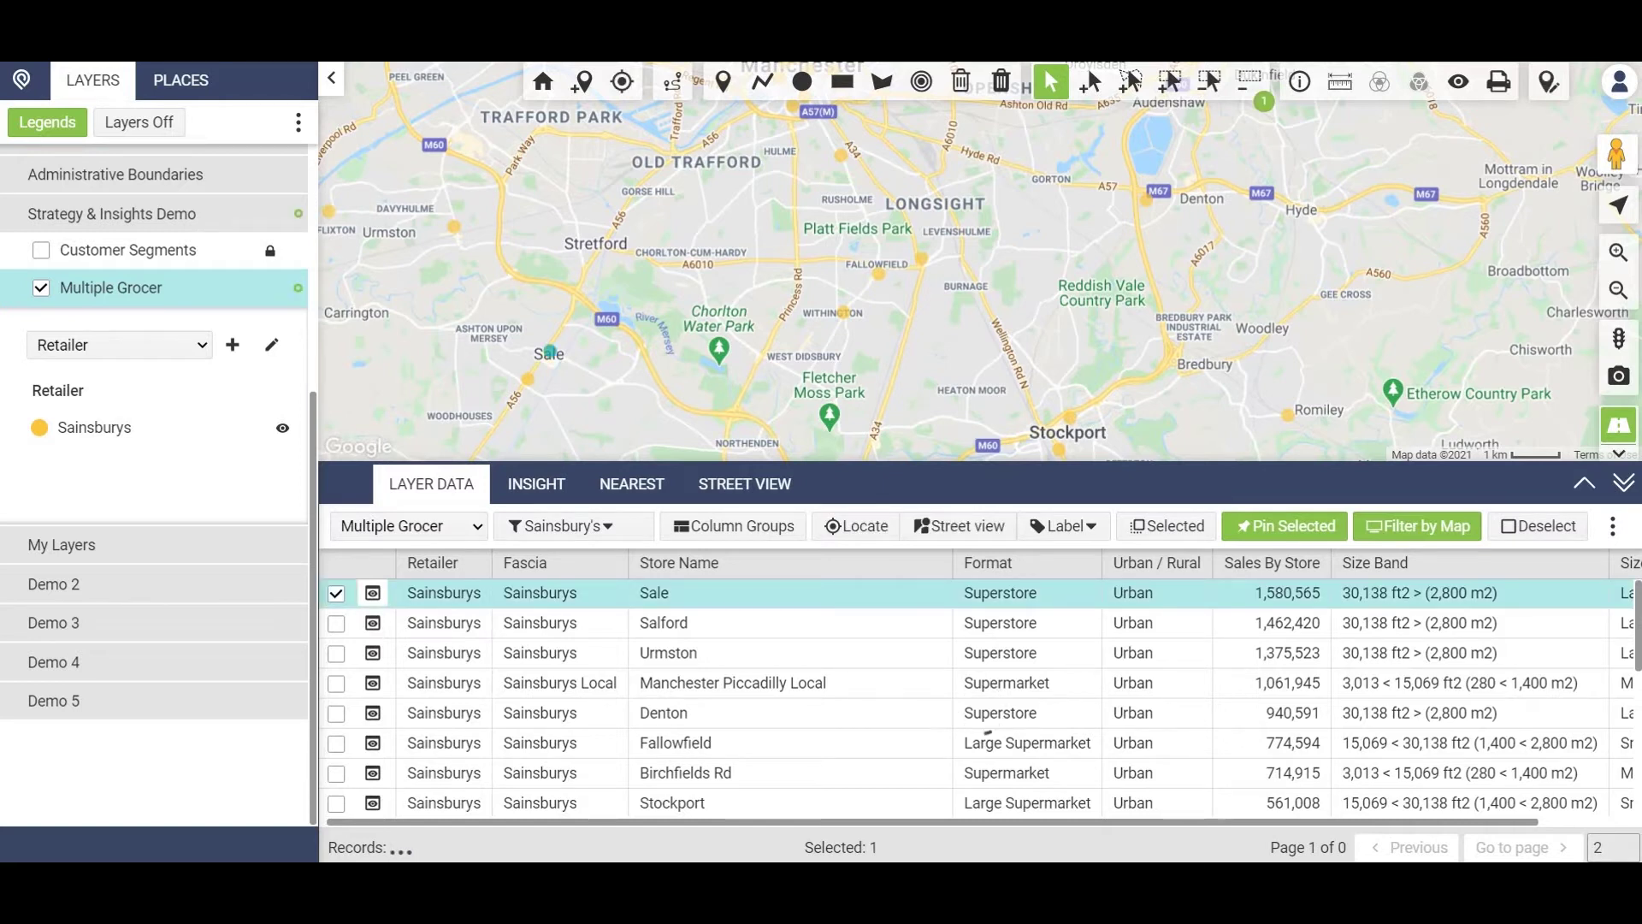
click(988, 715)
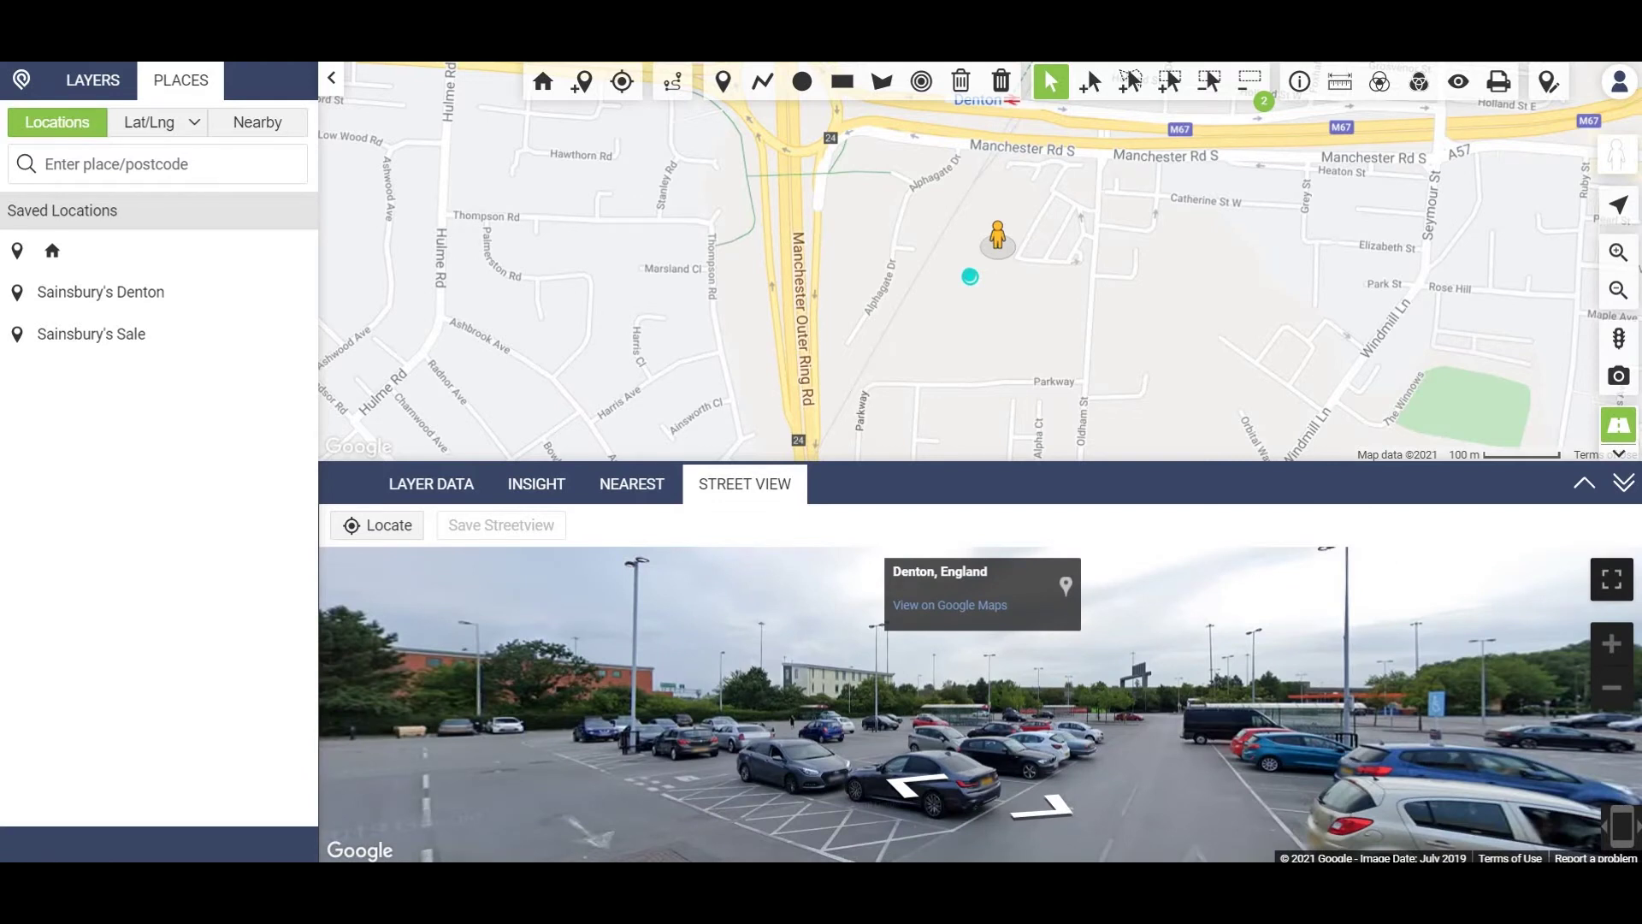
- View the Denton store's Street View in full screen and look around from the car park to the store entrance
scroll(980, 462, down, 1)
click(1612, 579)
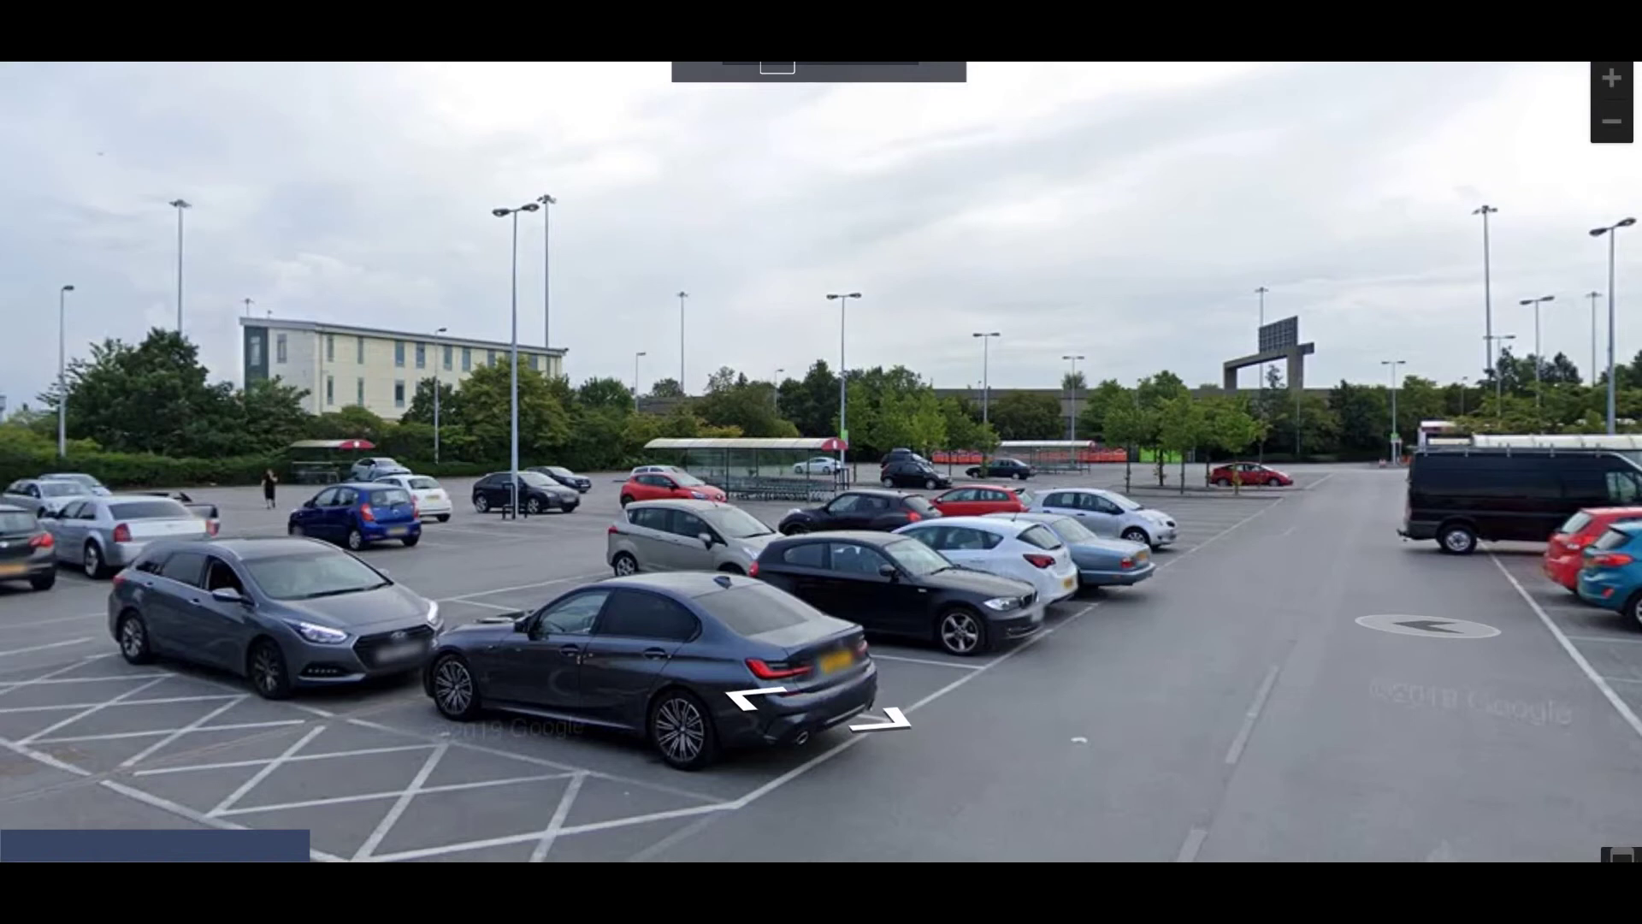
click(1437, 627)
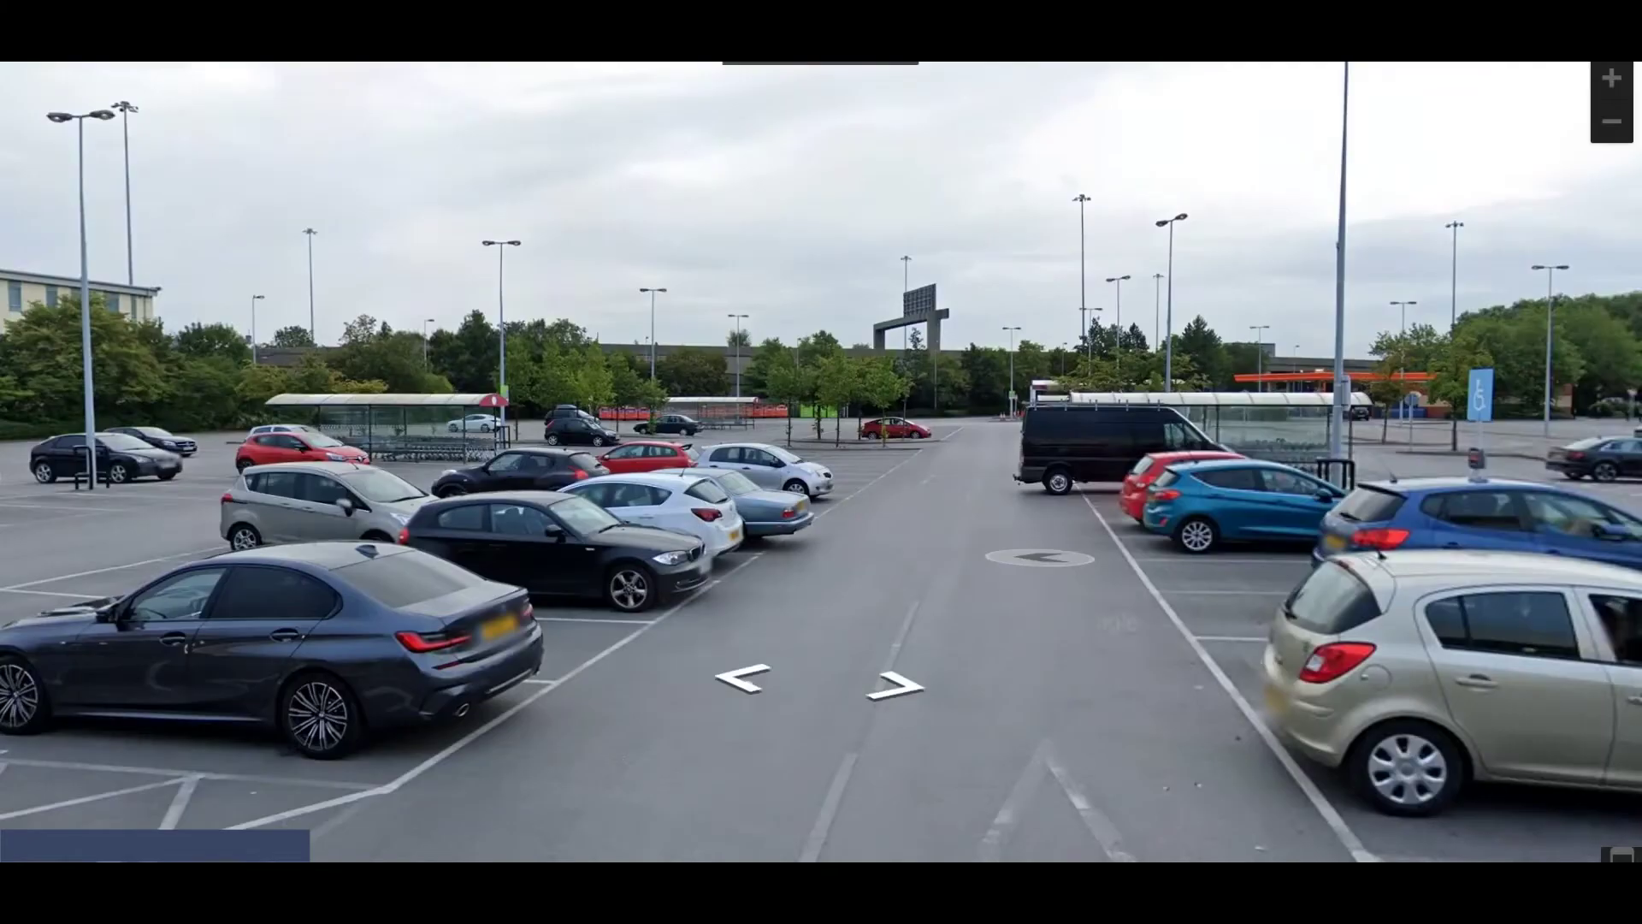
drag(1039, 558, 522, 506)
key(Right)
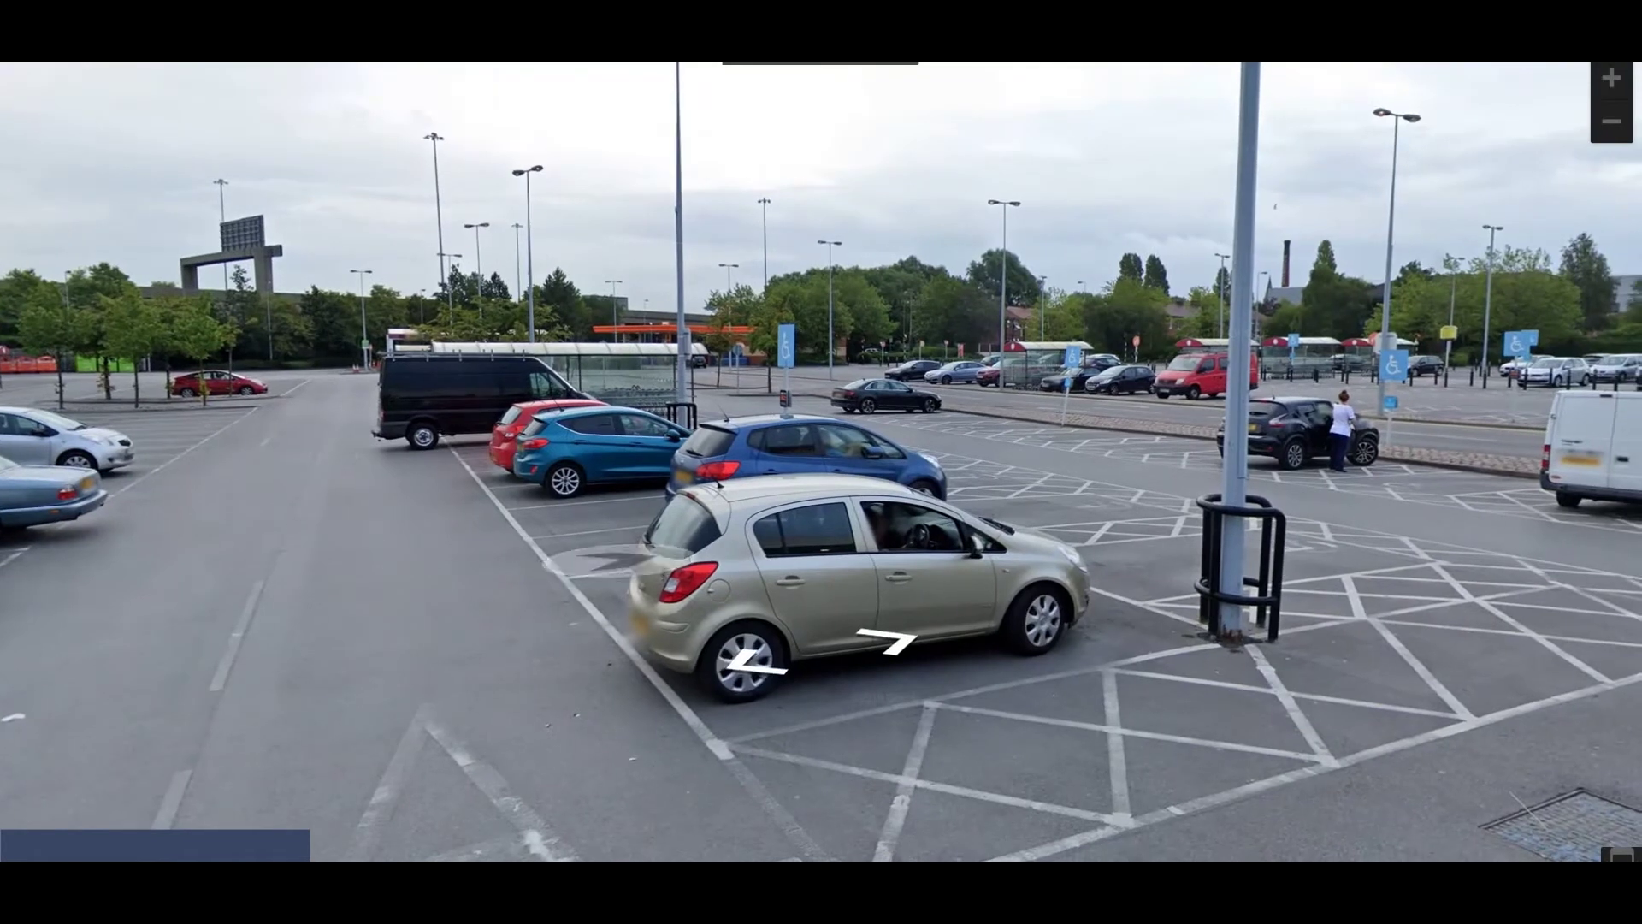
key(Right)
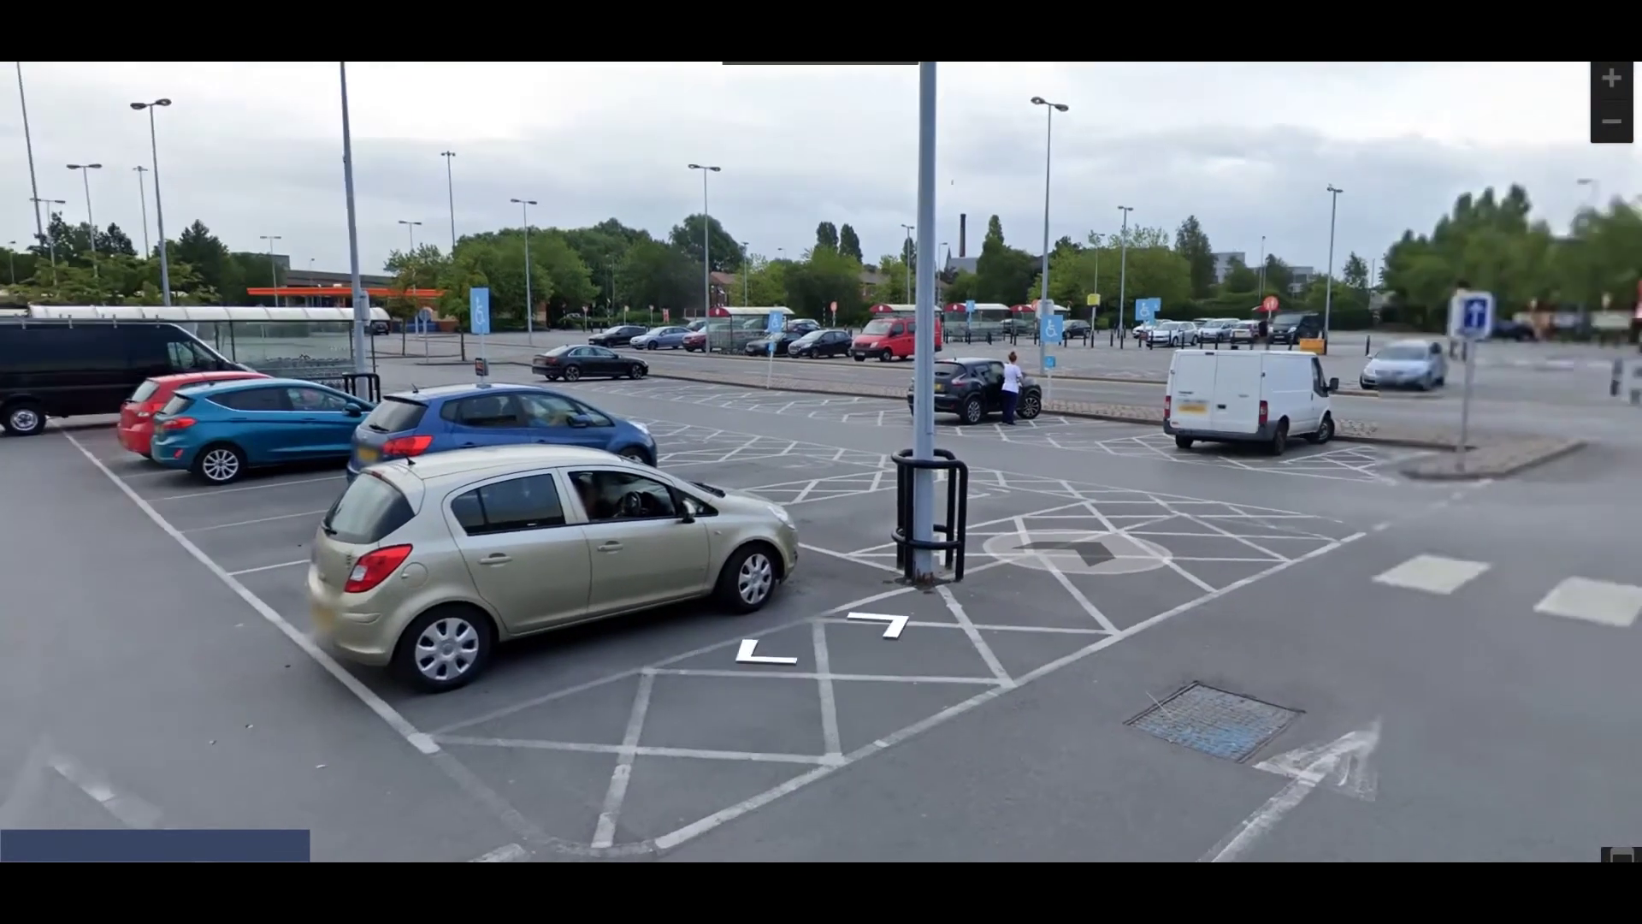
key(Right)
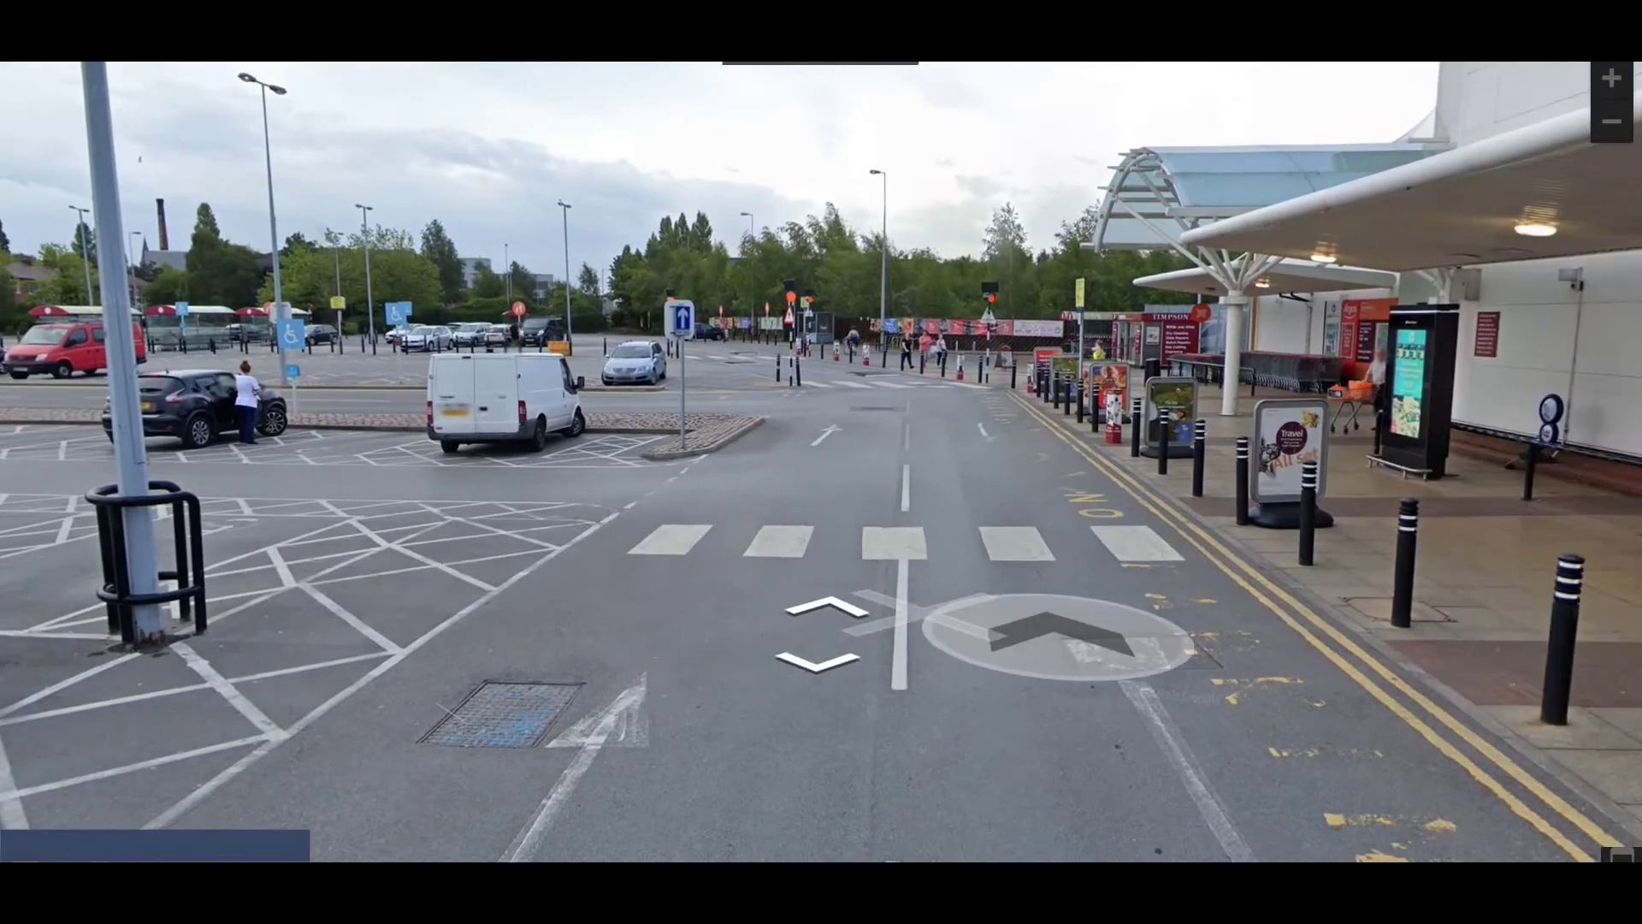
key(Right)
key(Right)
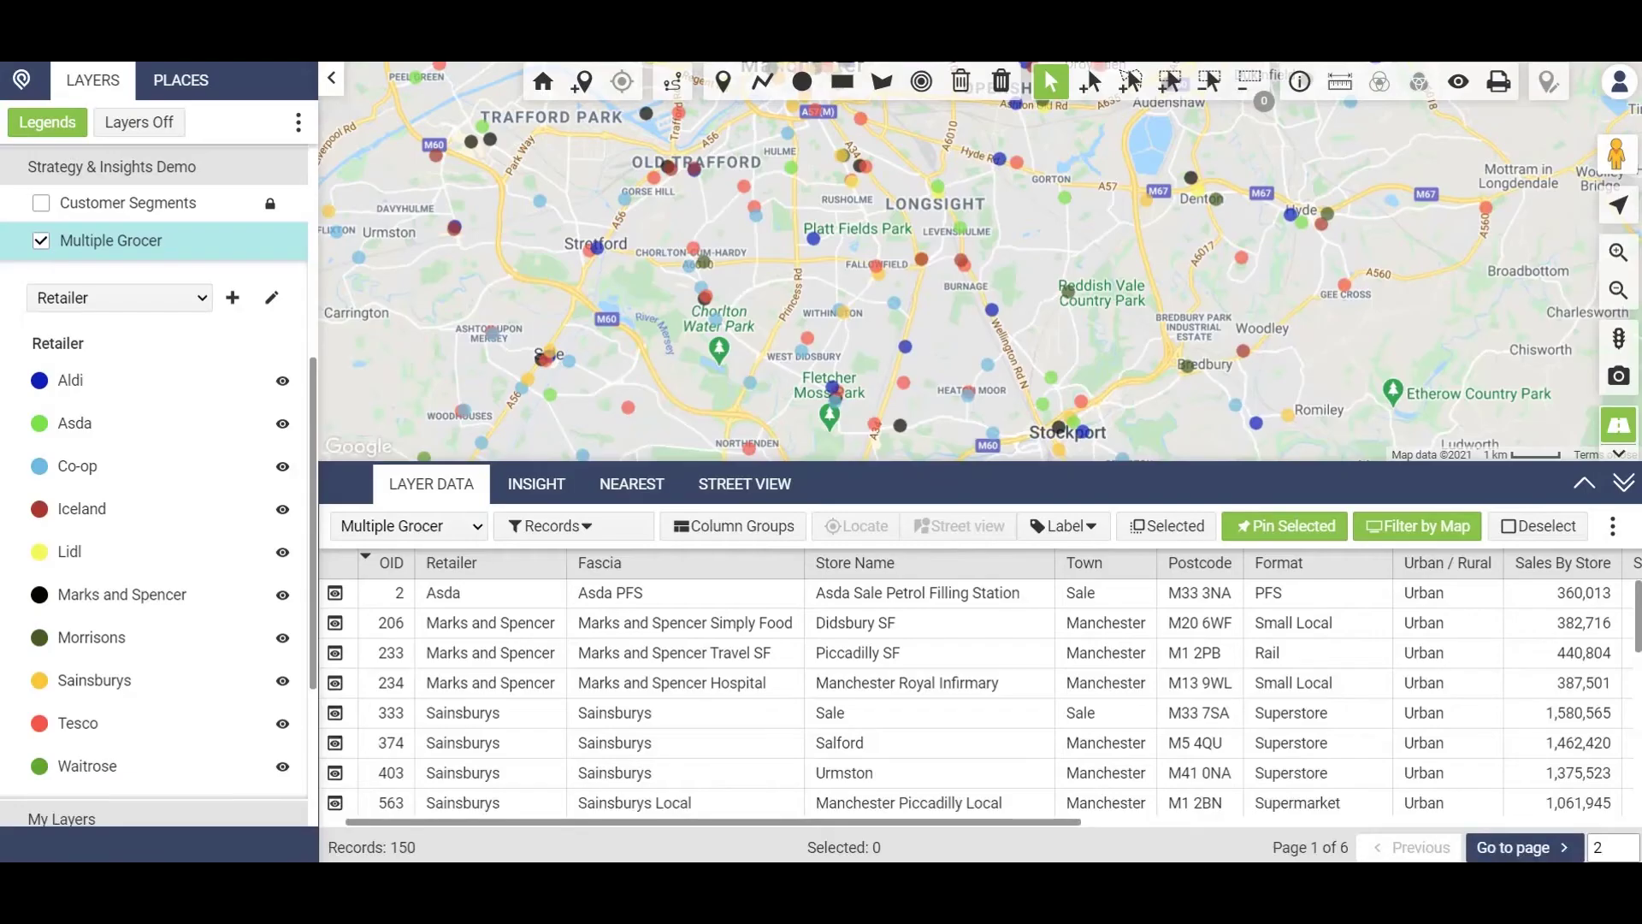
- Apply the Sainsbury's filter to the grocer records and run Insight for the Sale and Denton stores with the Retail Location Comp... view
click(550, 526)
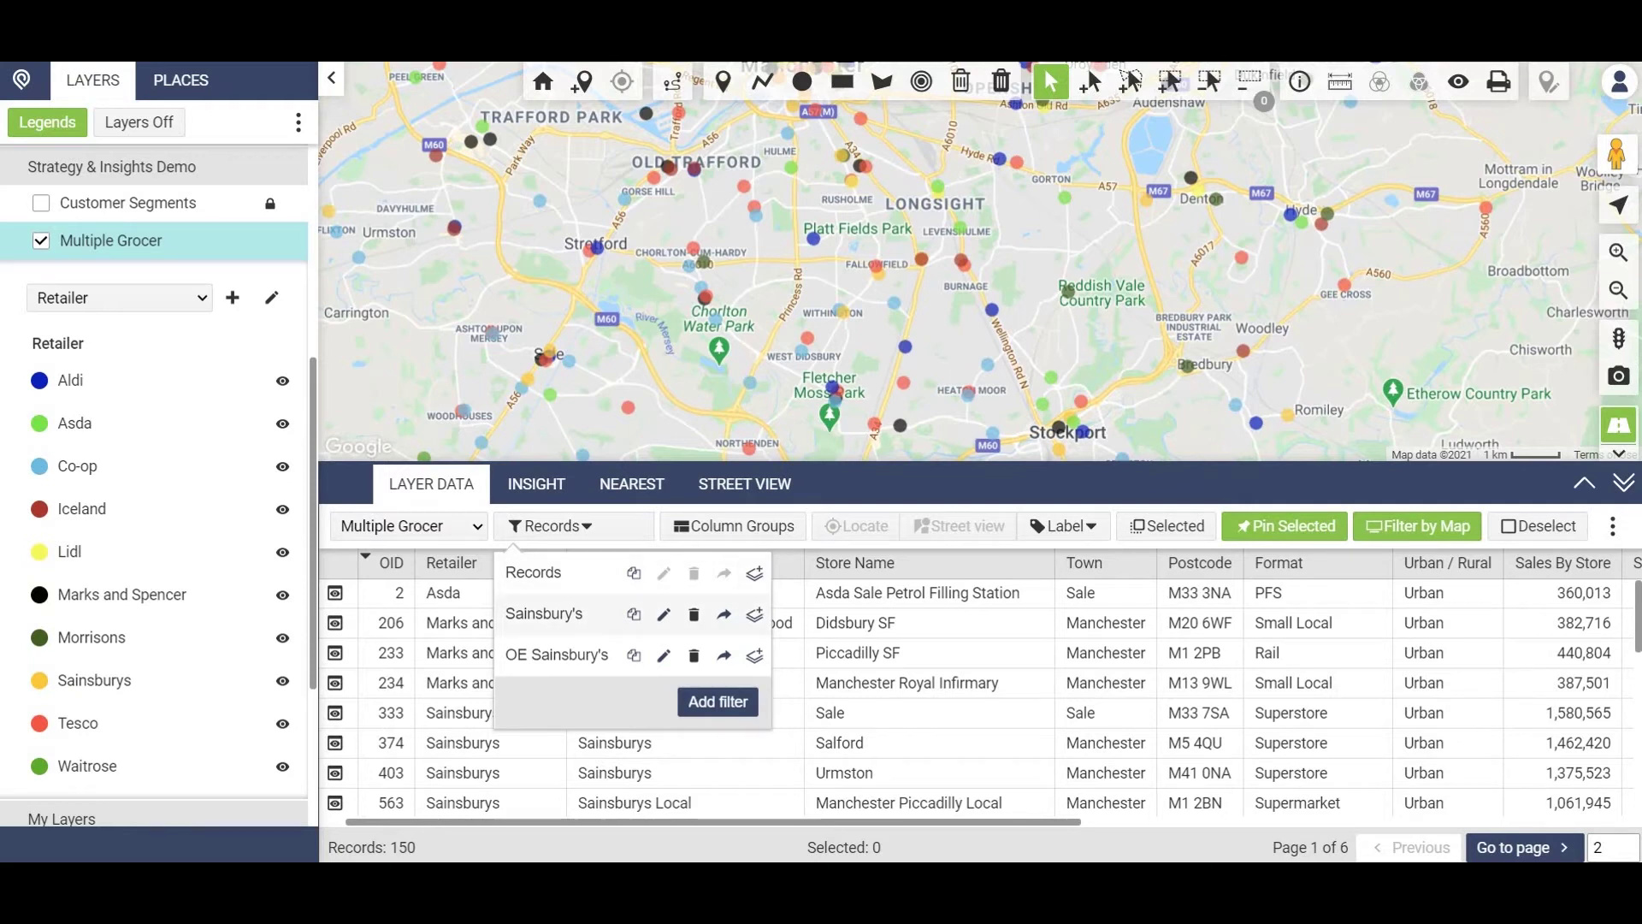
click(544, 614)
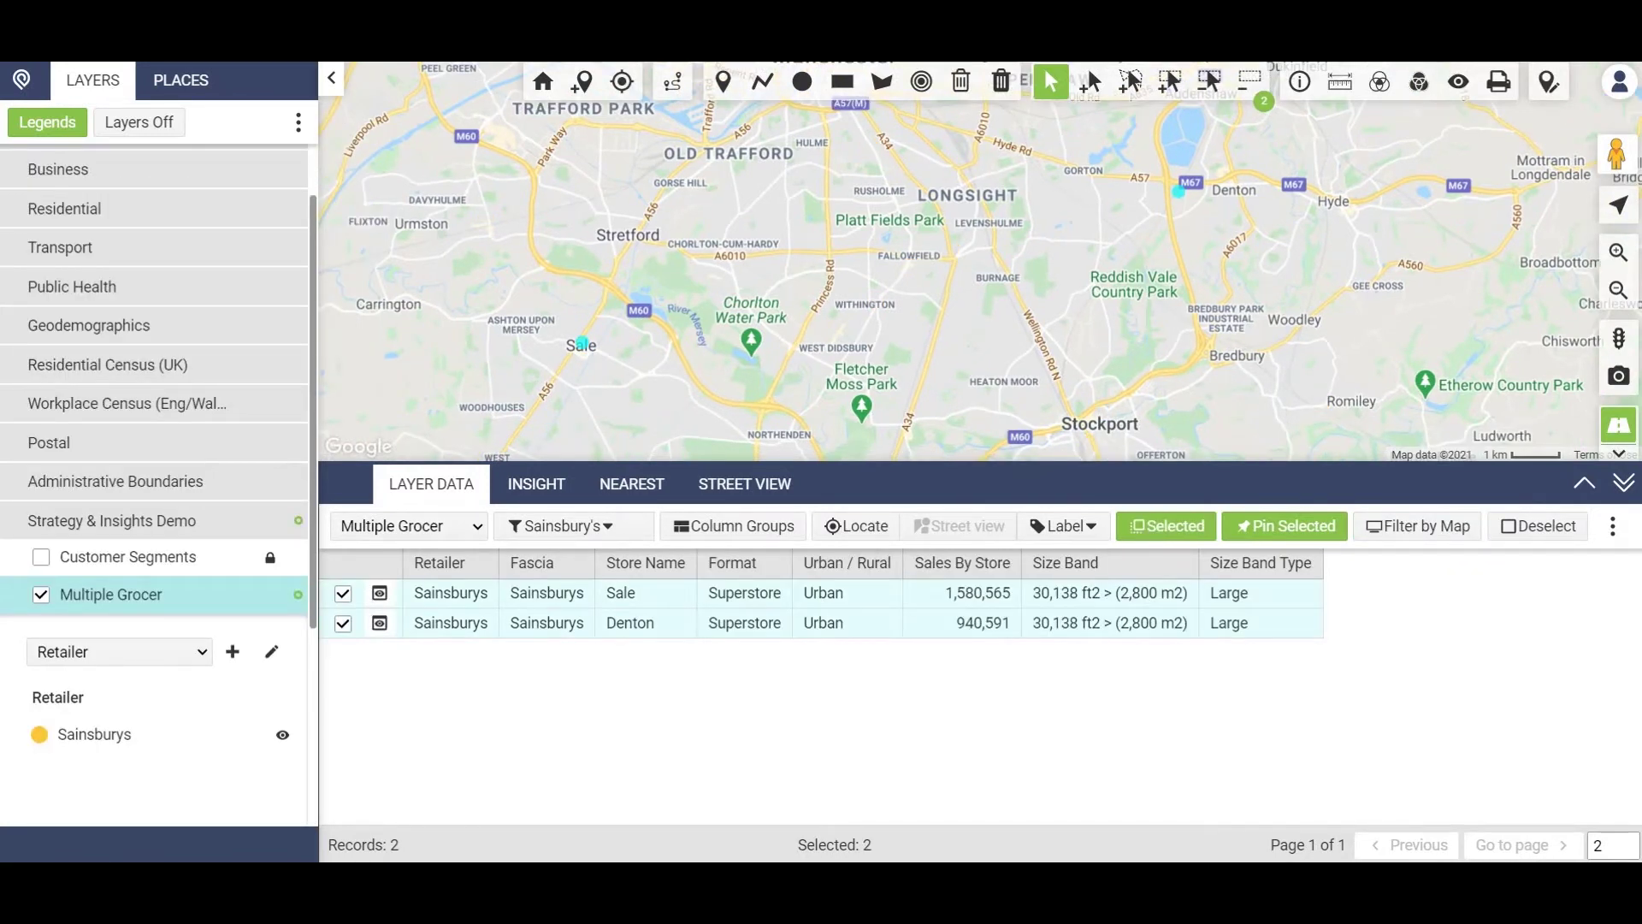
click(536, 483)
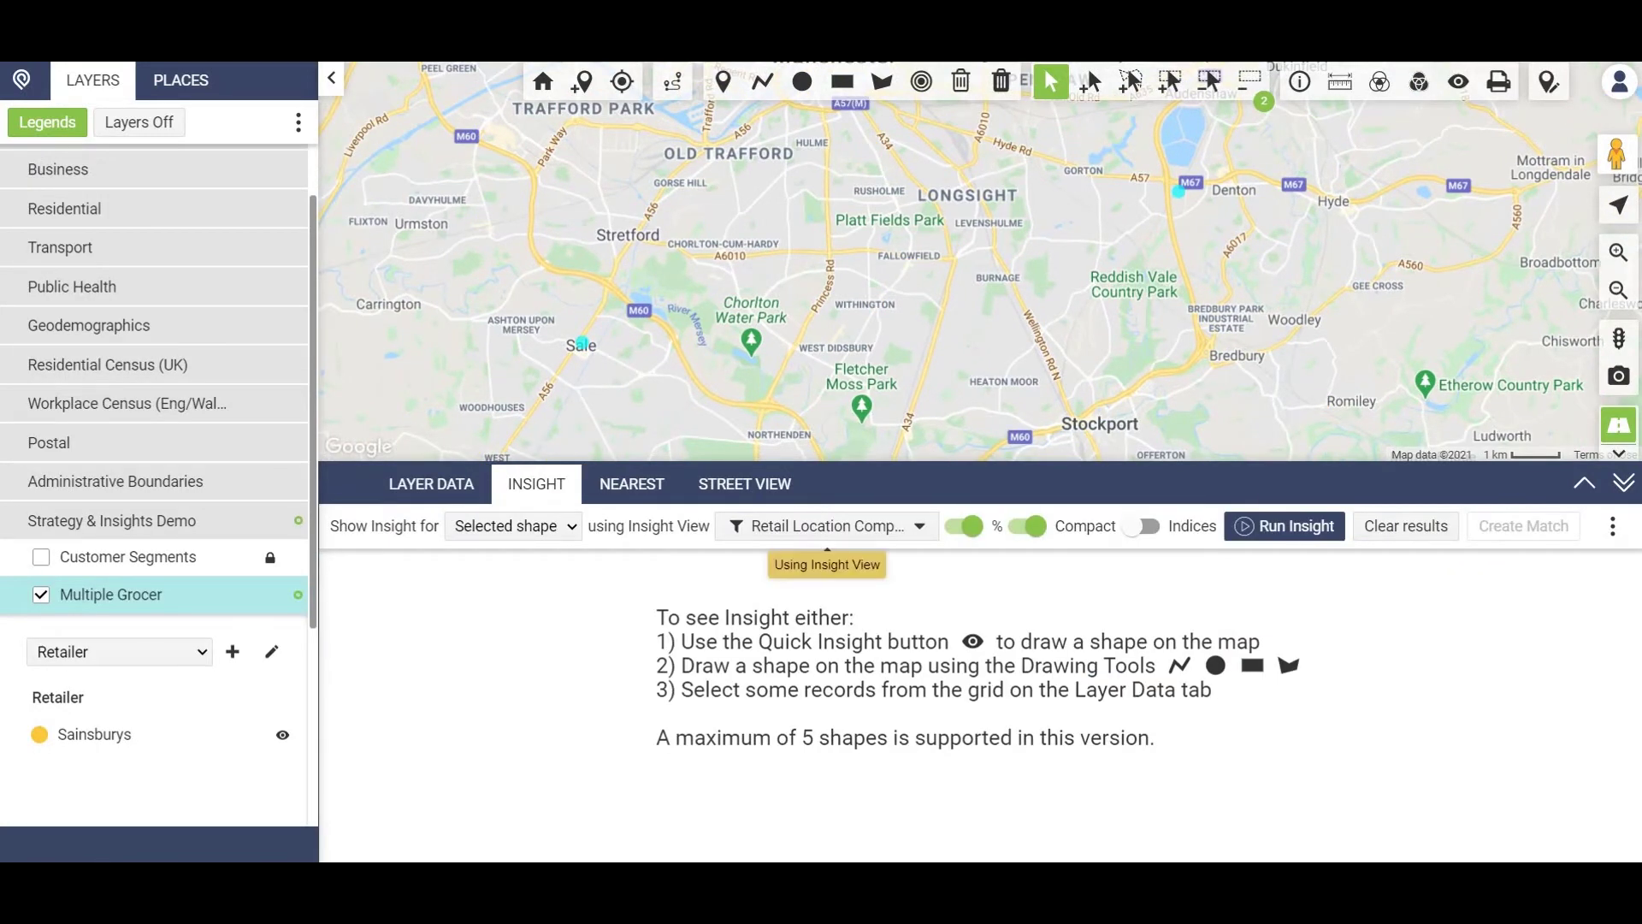
click(825, 526)
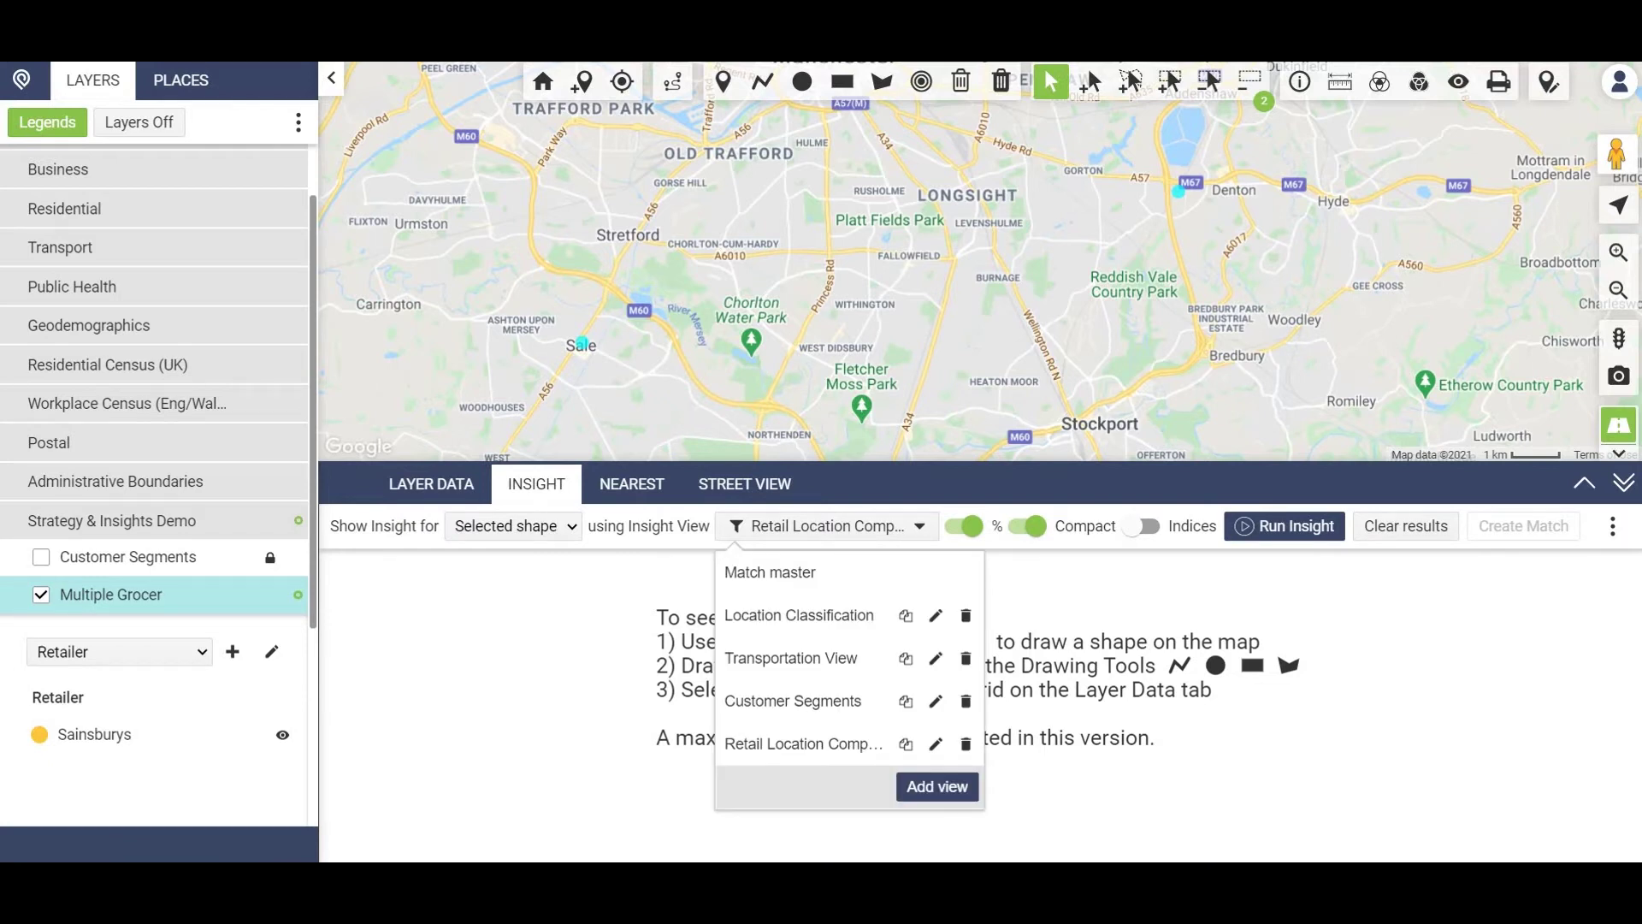
click(802, 743)
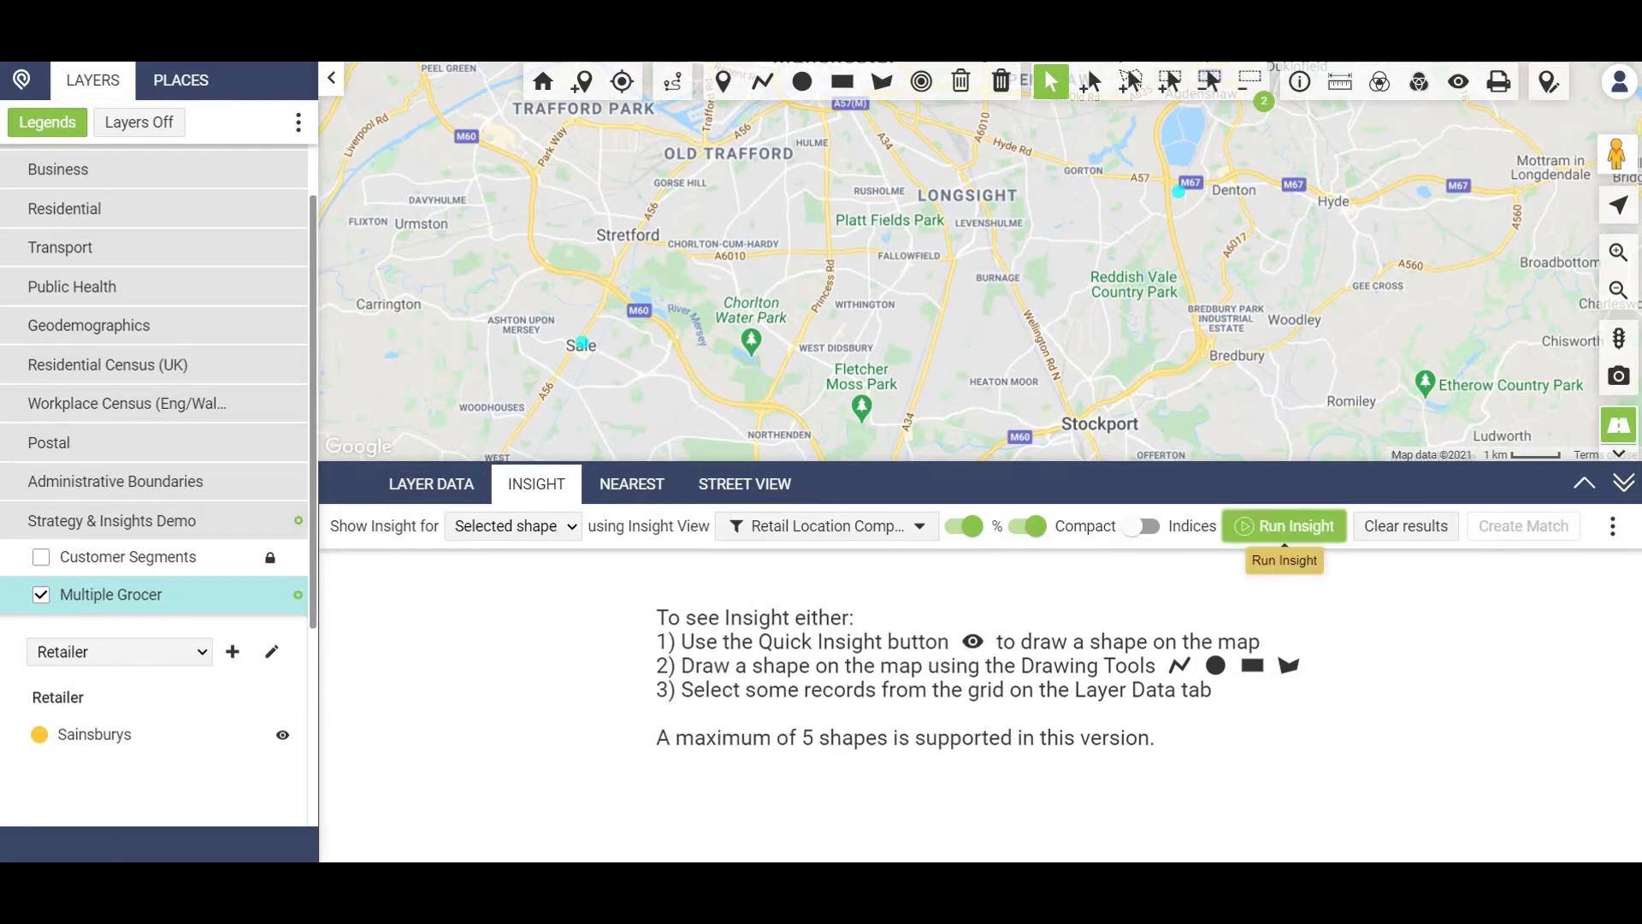
click(1284, 528)
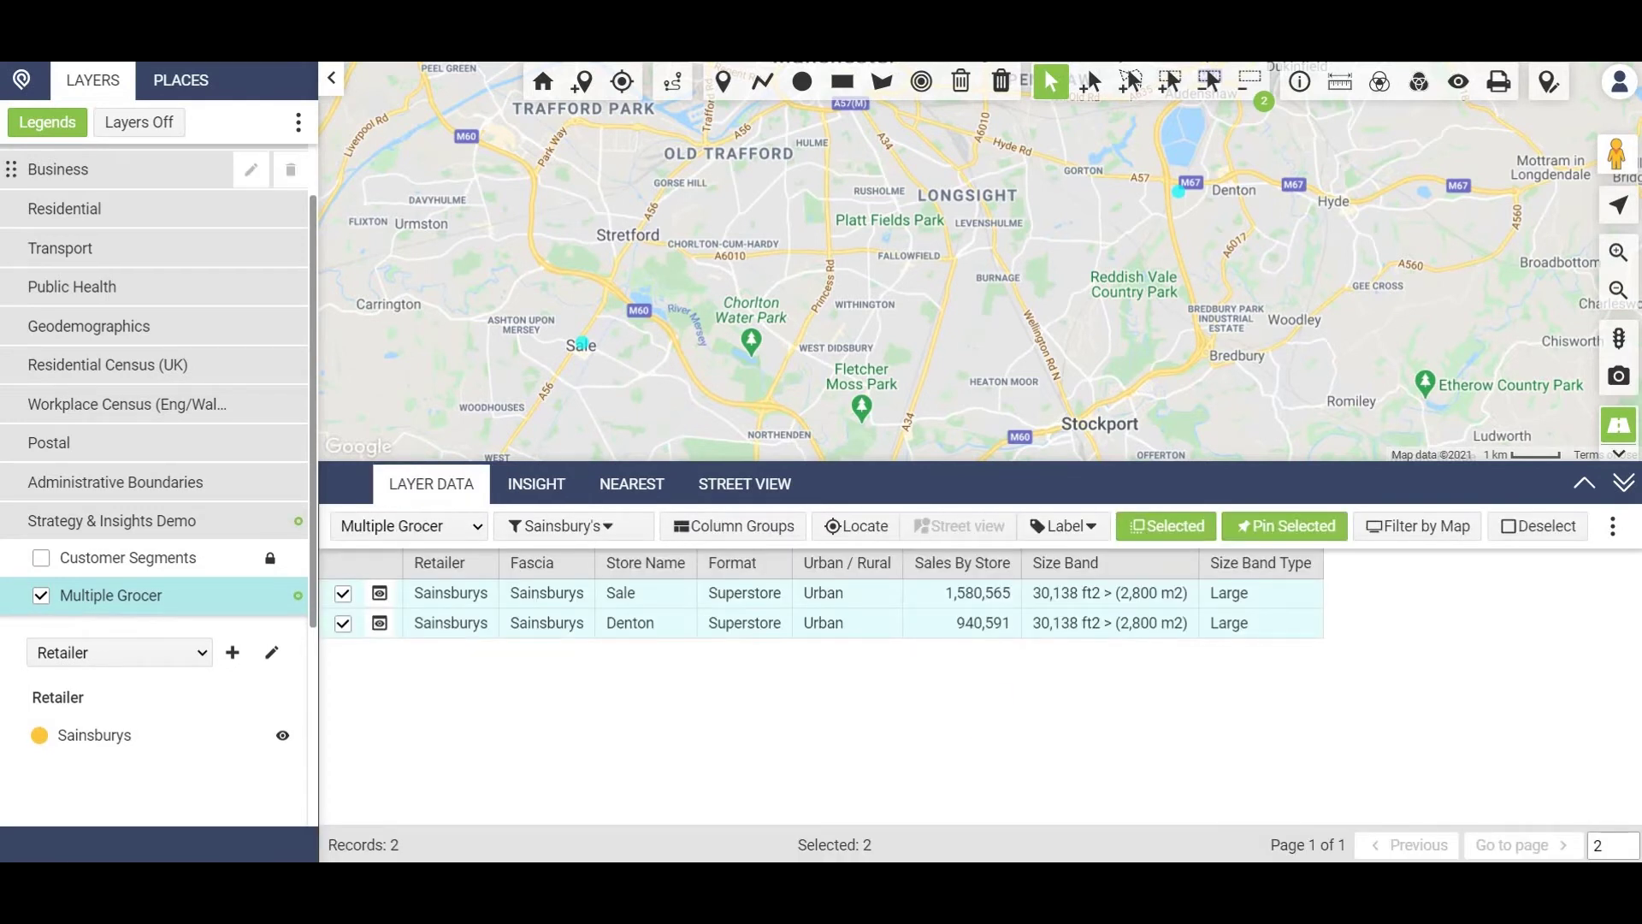
click(535, 483)
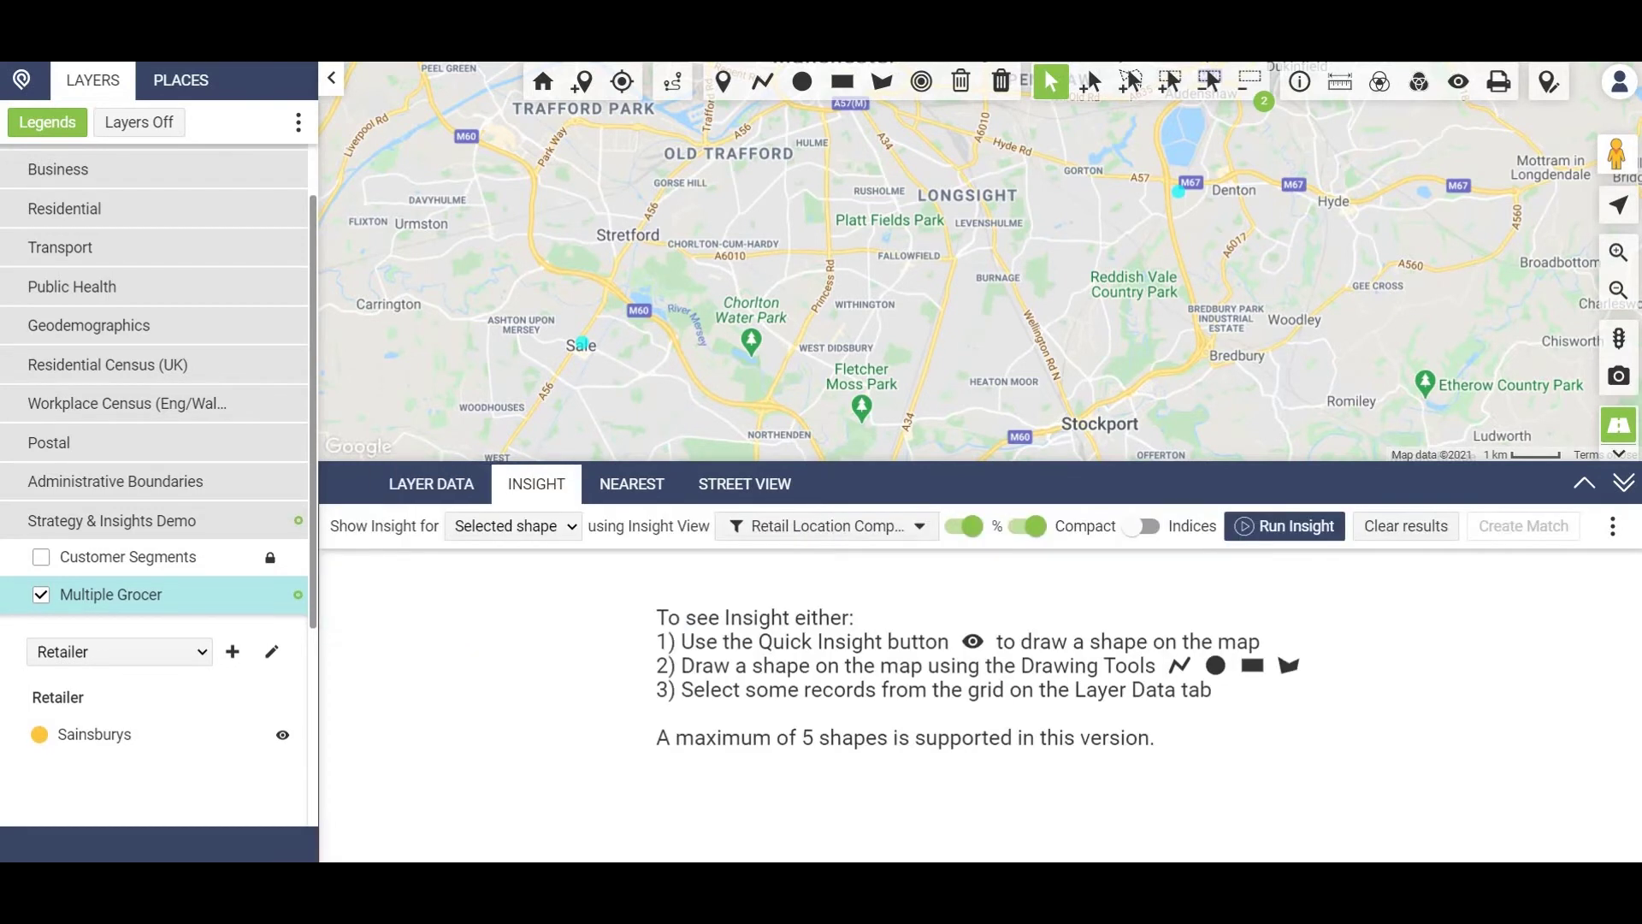
click(827, 525)
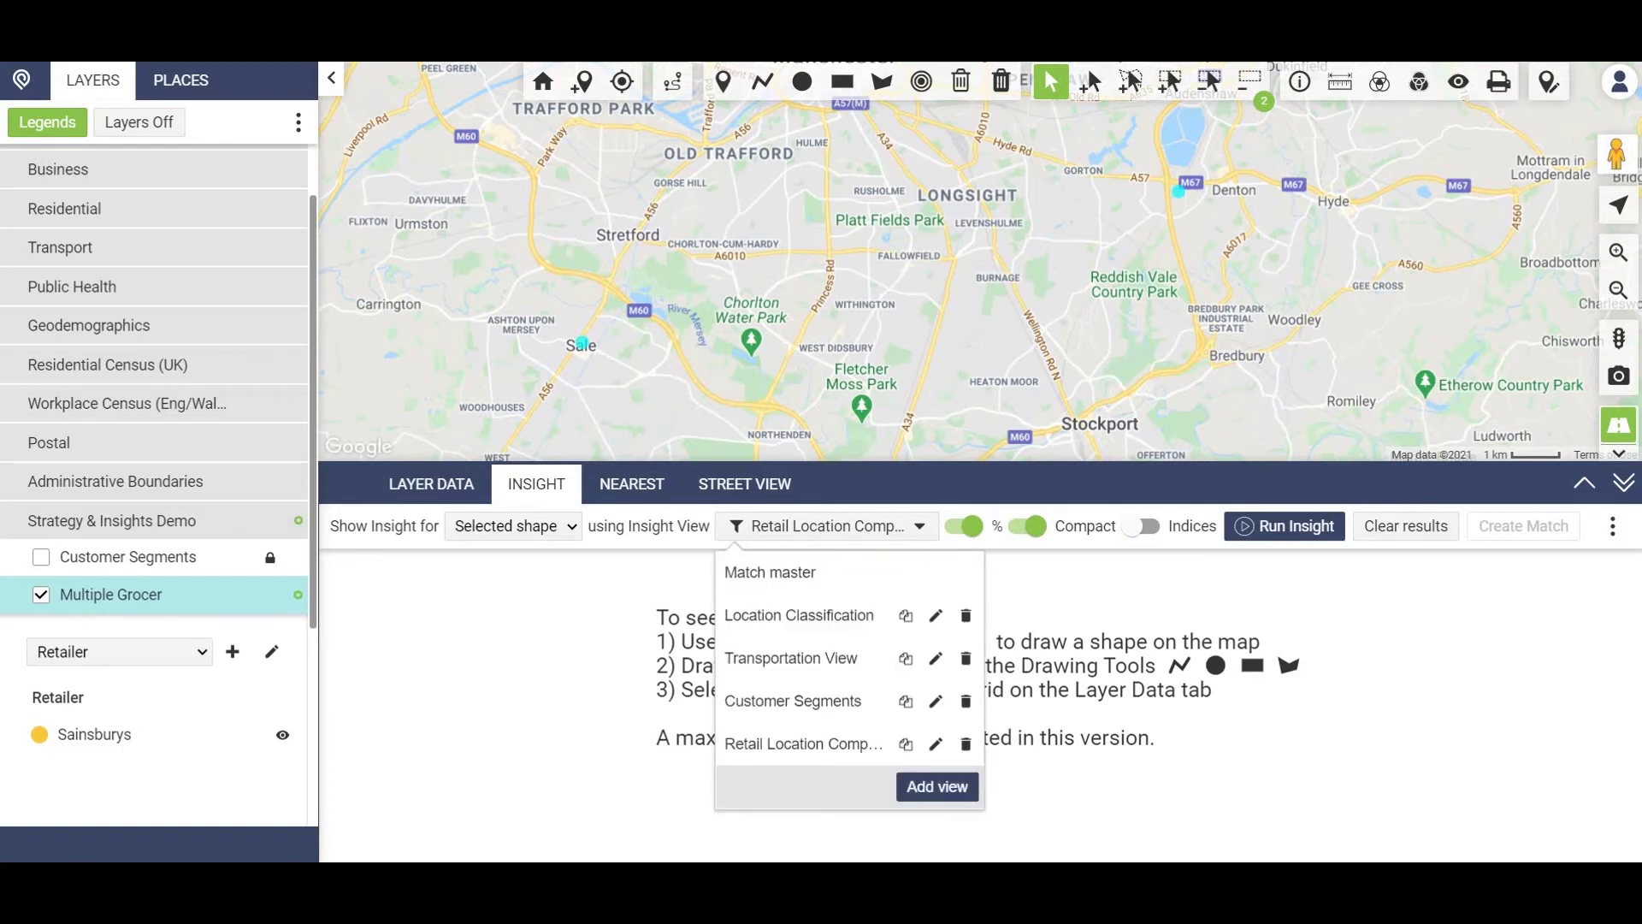
key(Escape)
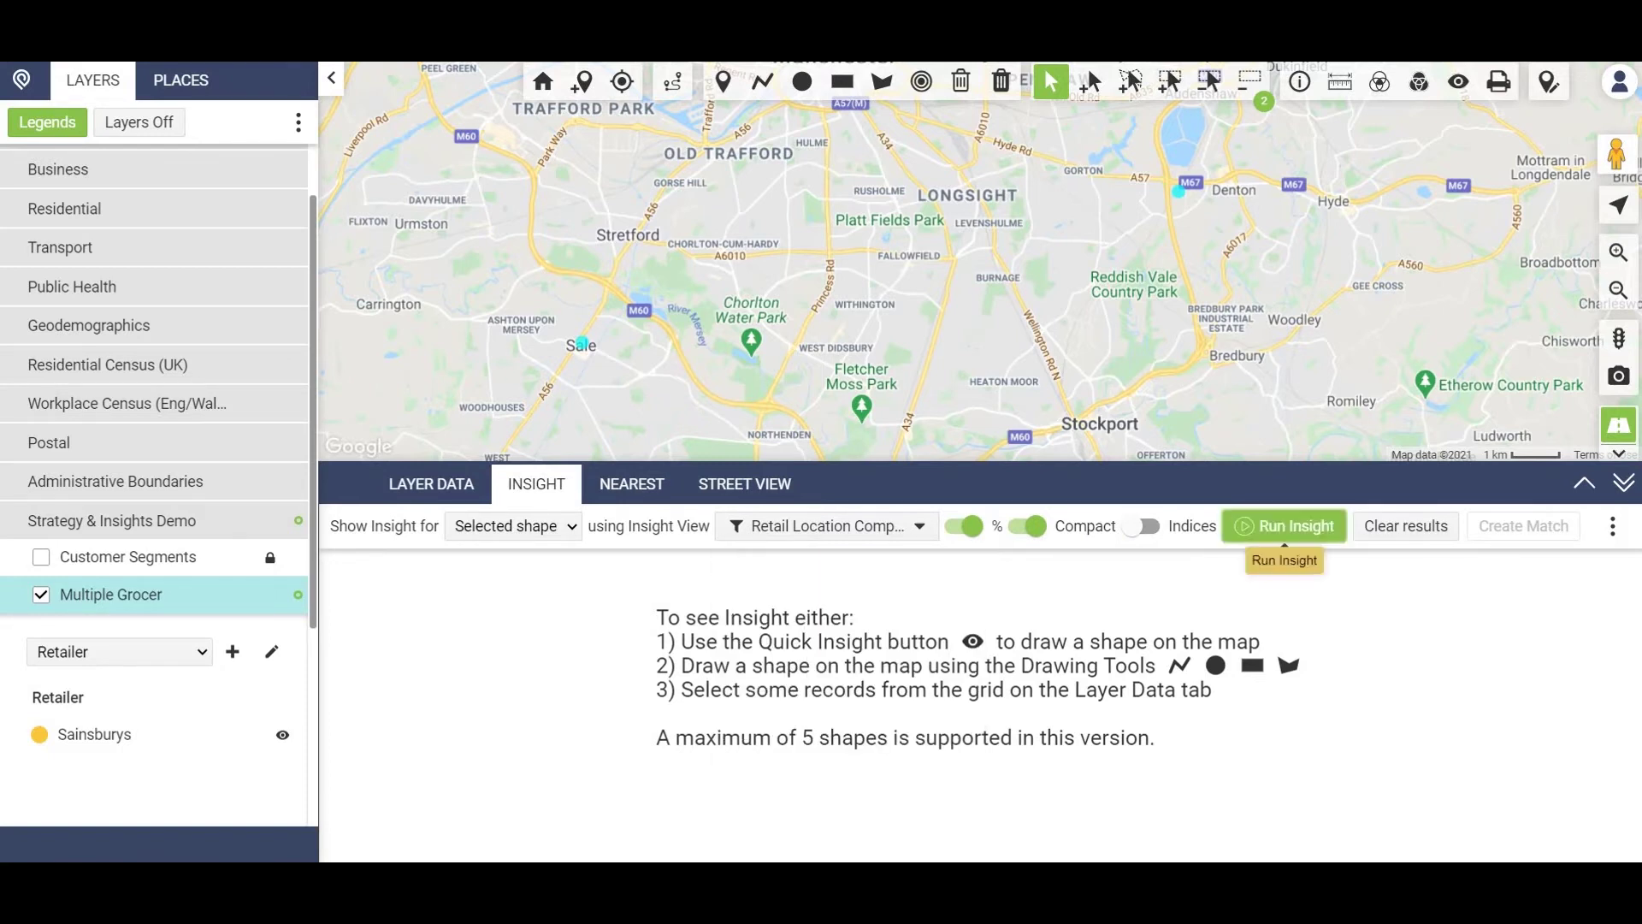
click(1285, 526)
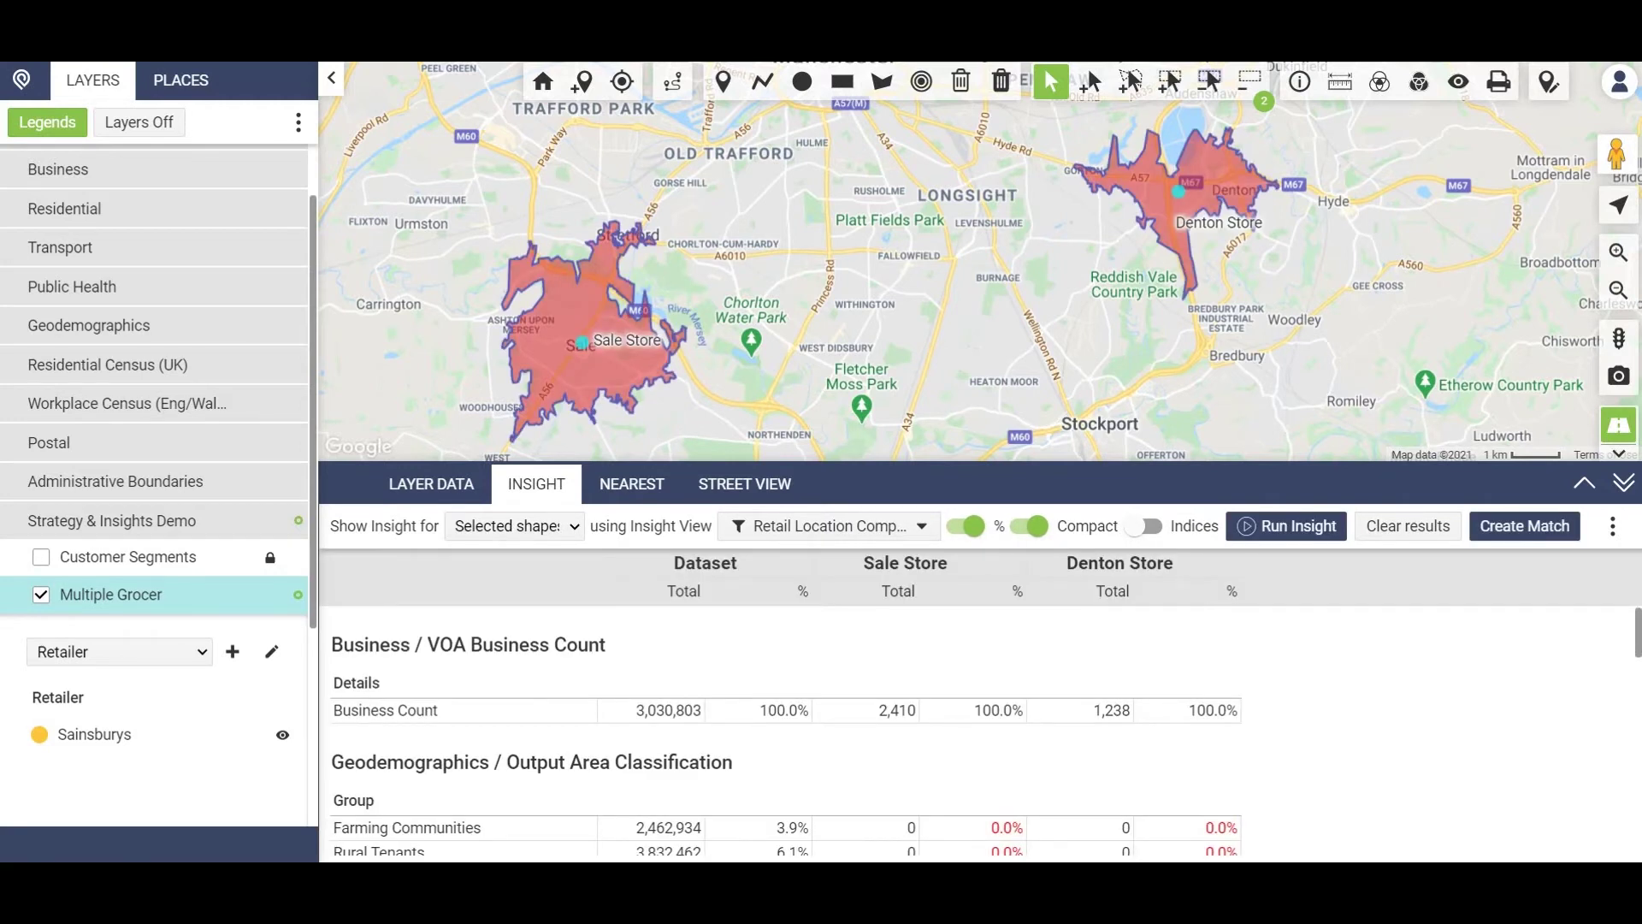
- Examine the Insight comparison of the Sale and Denton stores, covering output area classification, employment, social grade and grocer fascias
scroll(785, 731, down, 3)
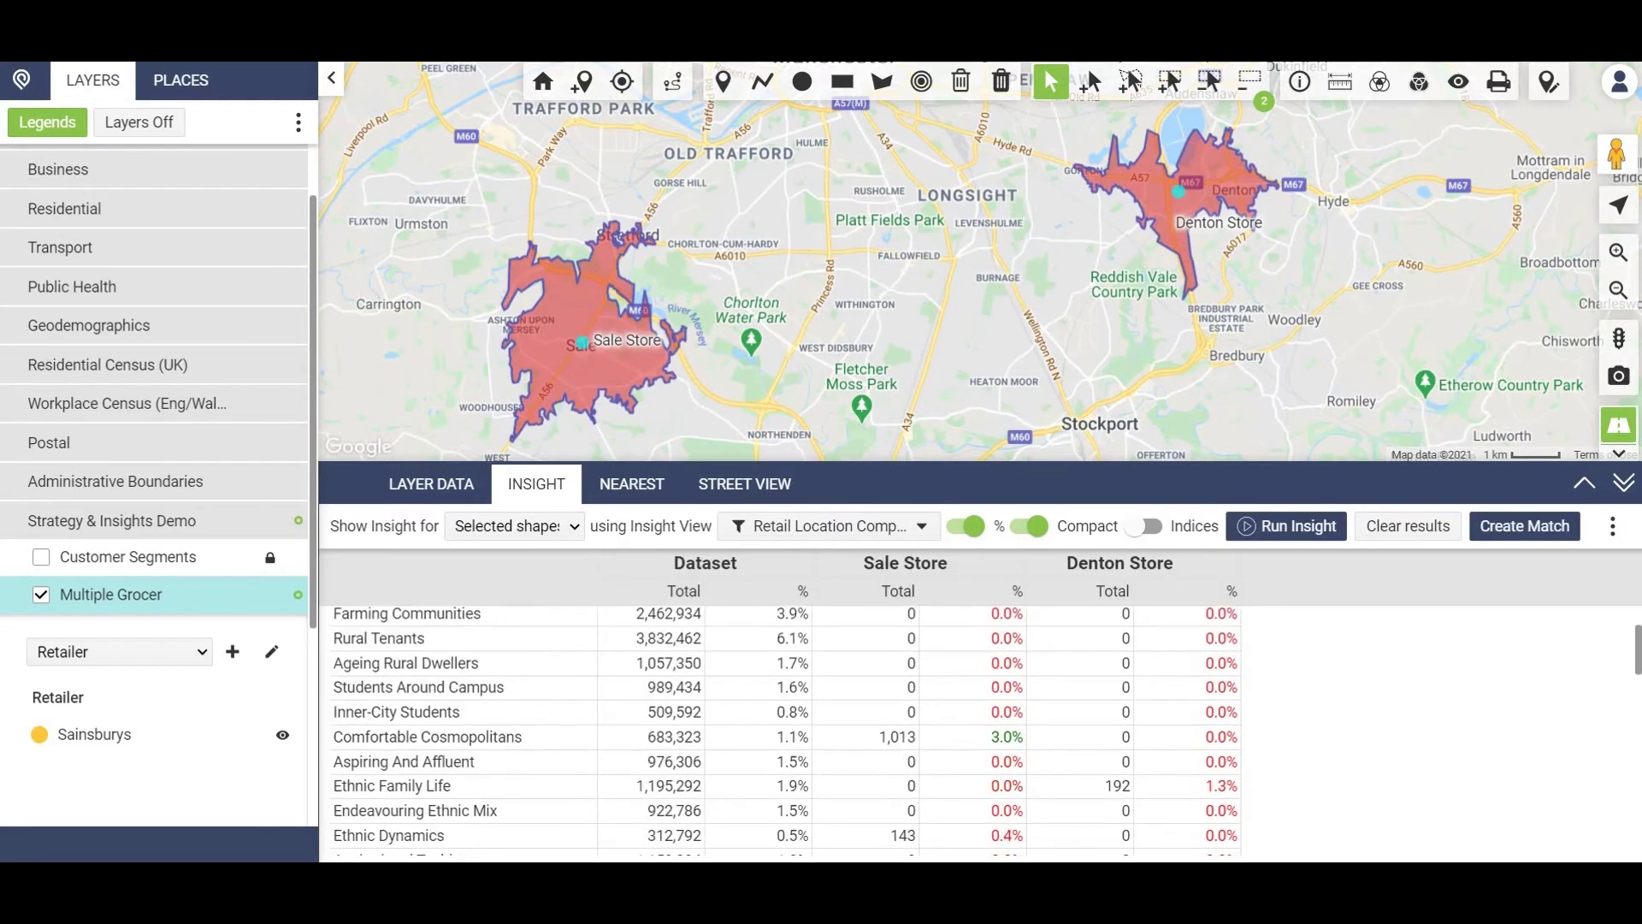
scroll(785, 731, down, 3)
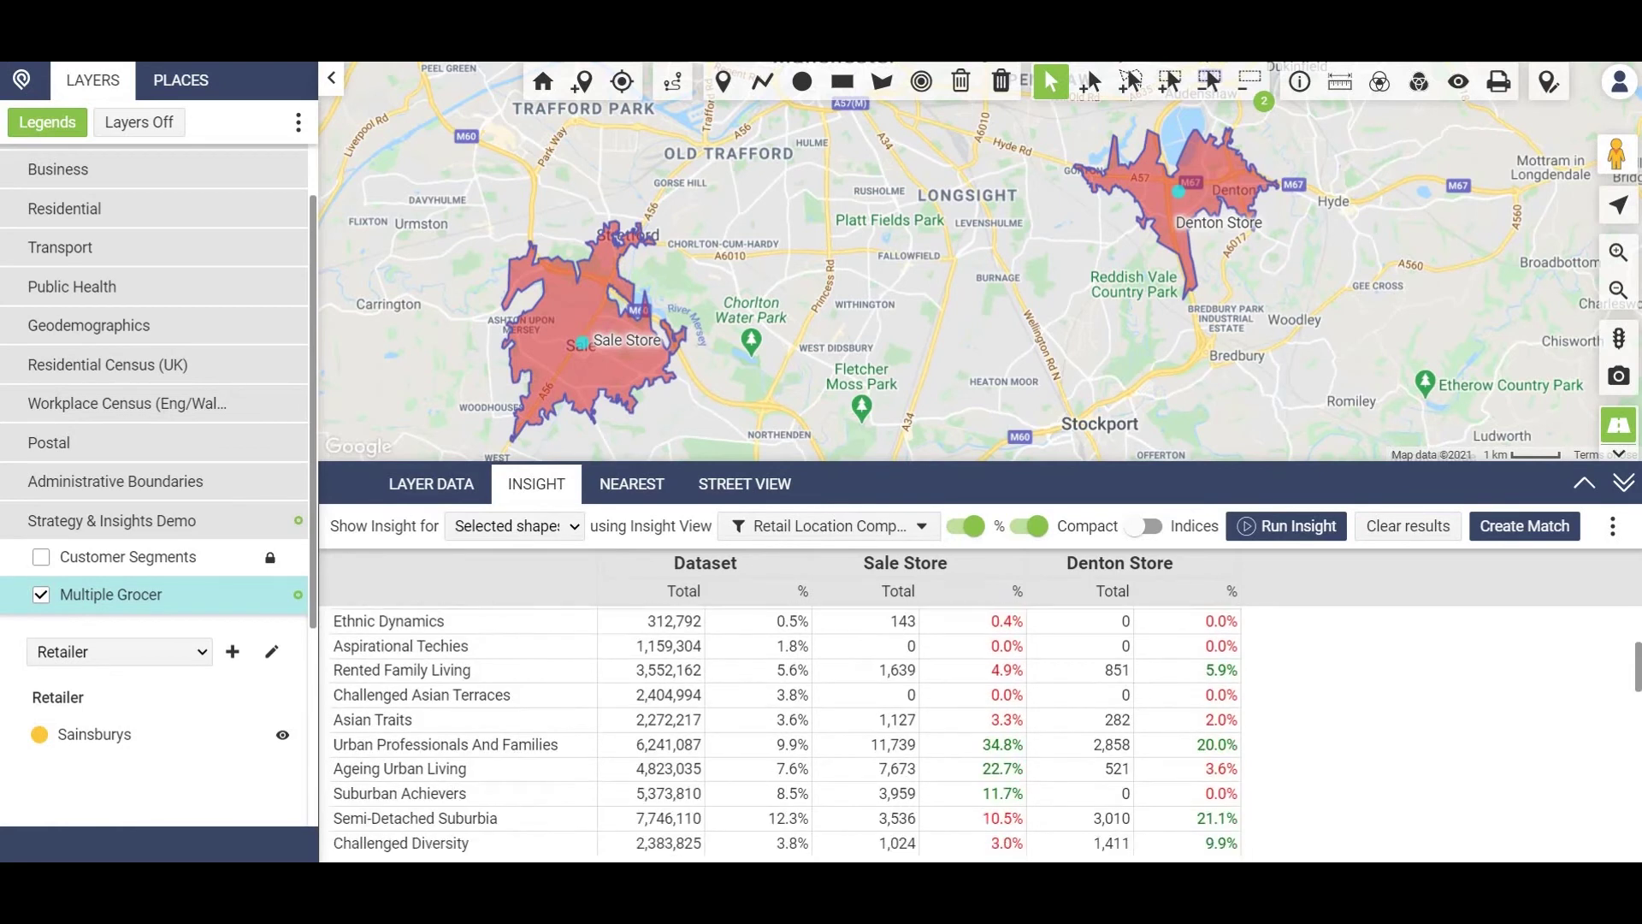
scroll(786, 732, down, 1)
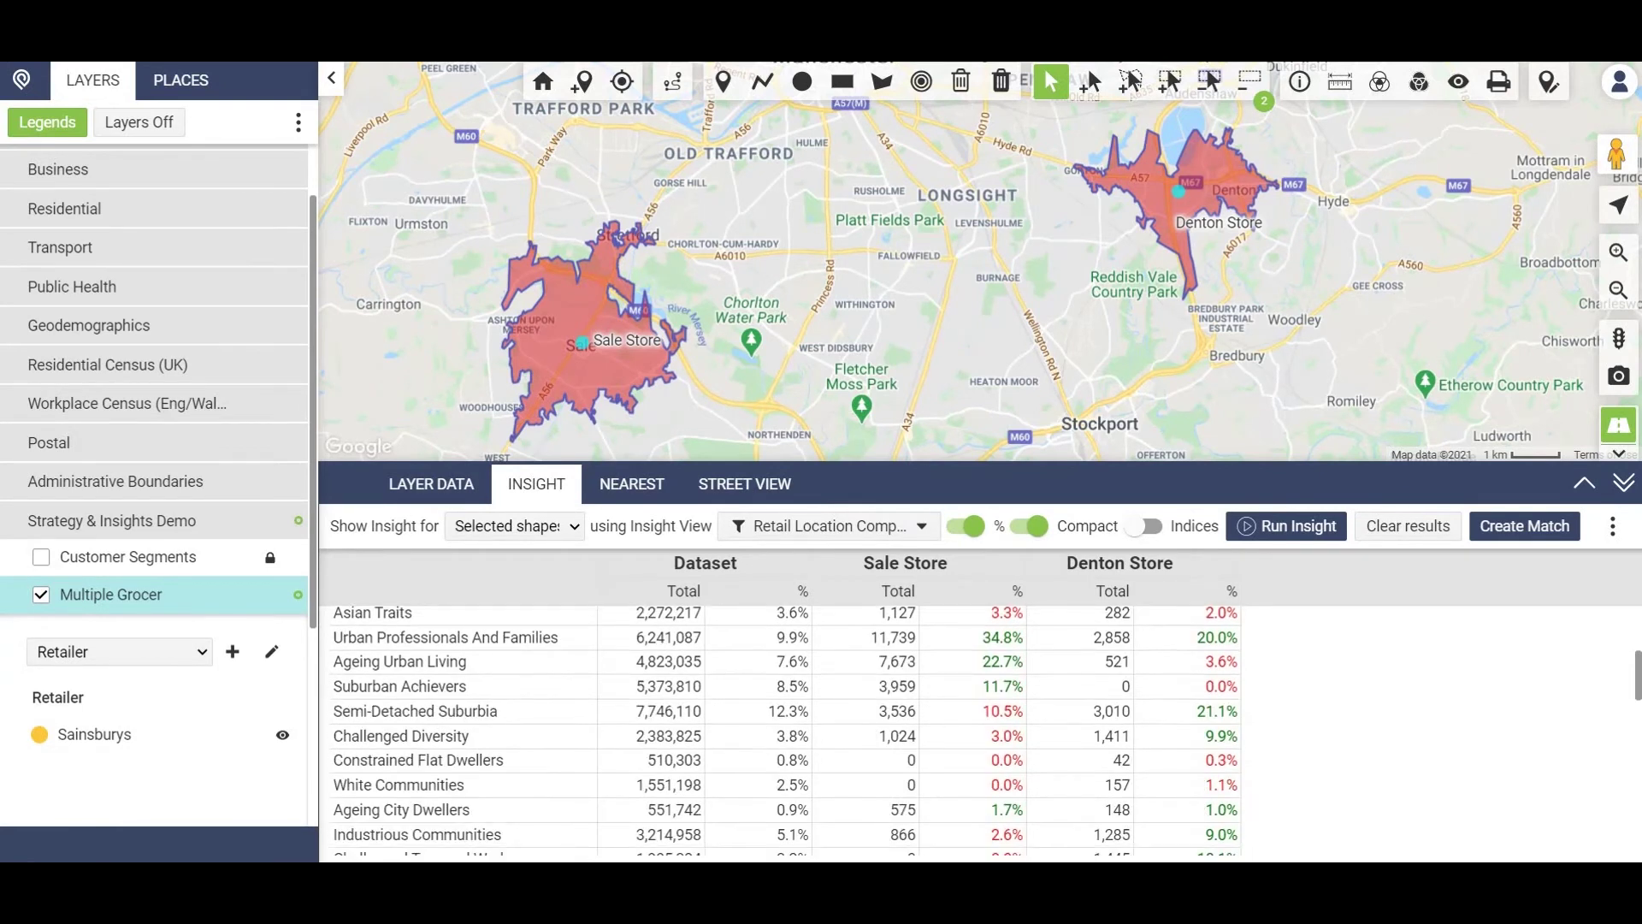
scroll(785, 731, down, 3)
scroll(785, 731, down, 3)
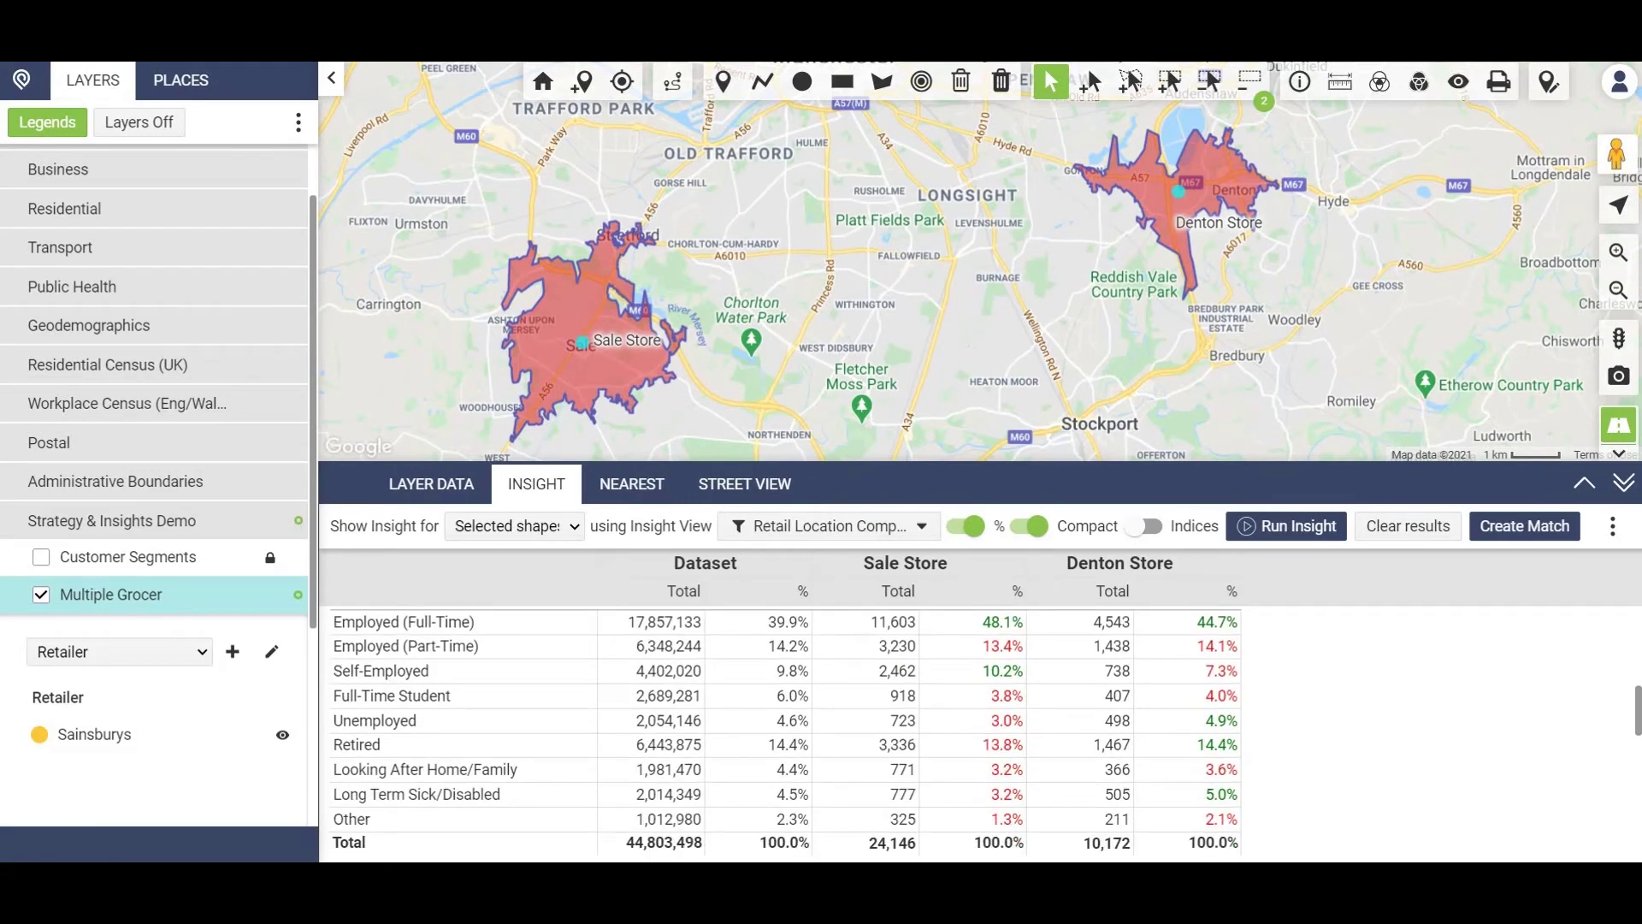
scroll(785, 732, down, 3)
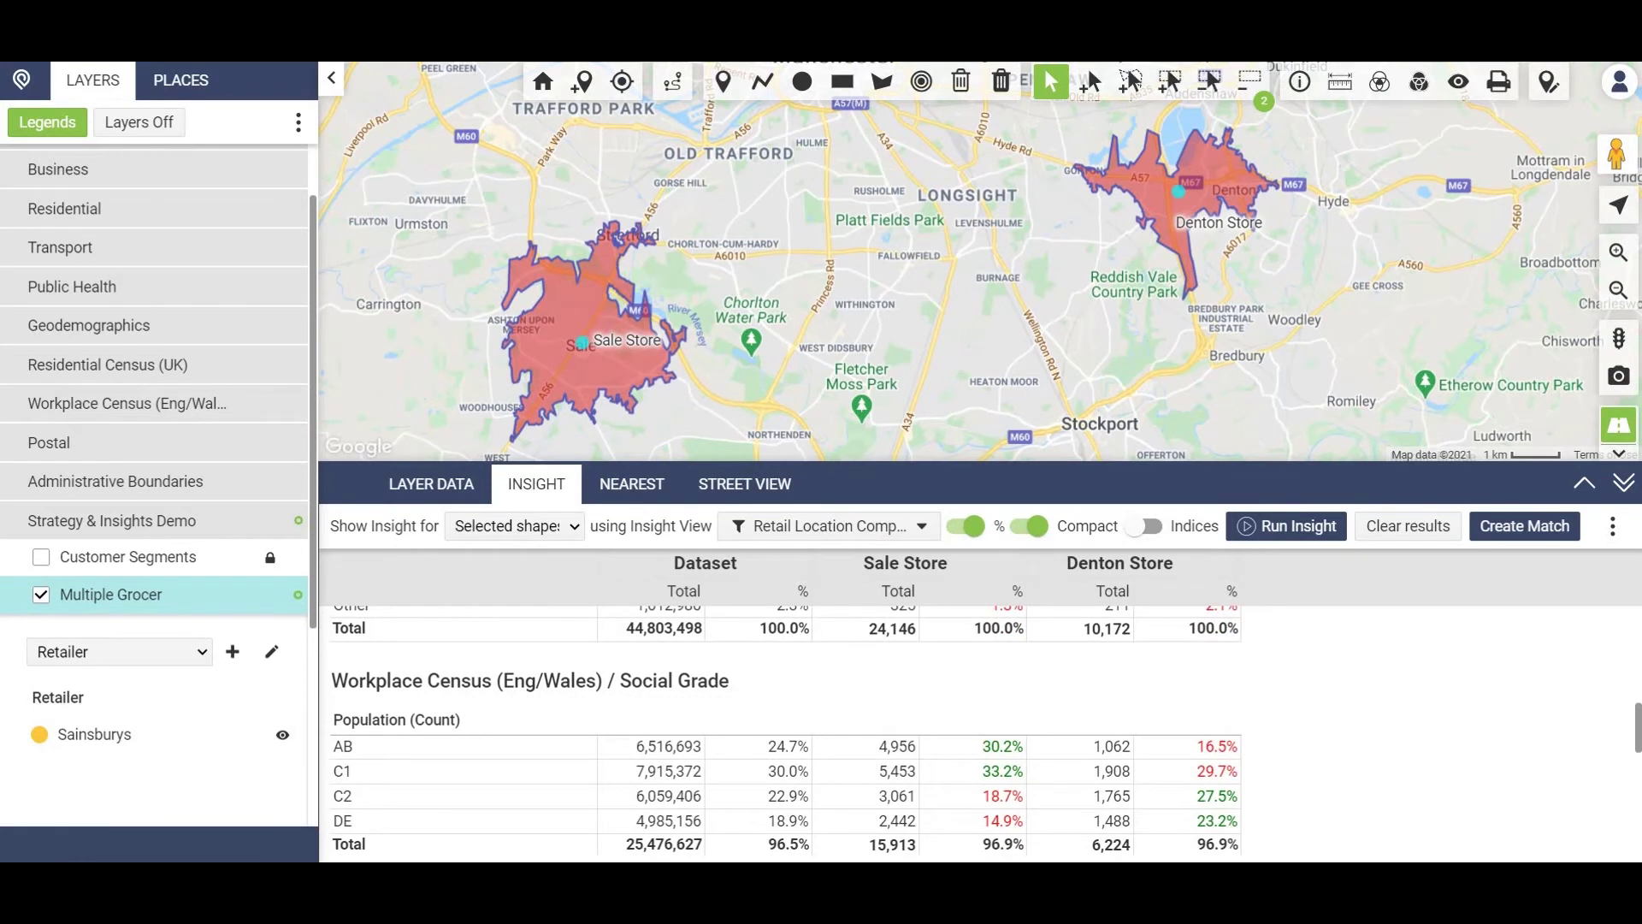
scroll(785, 731, down, 5)
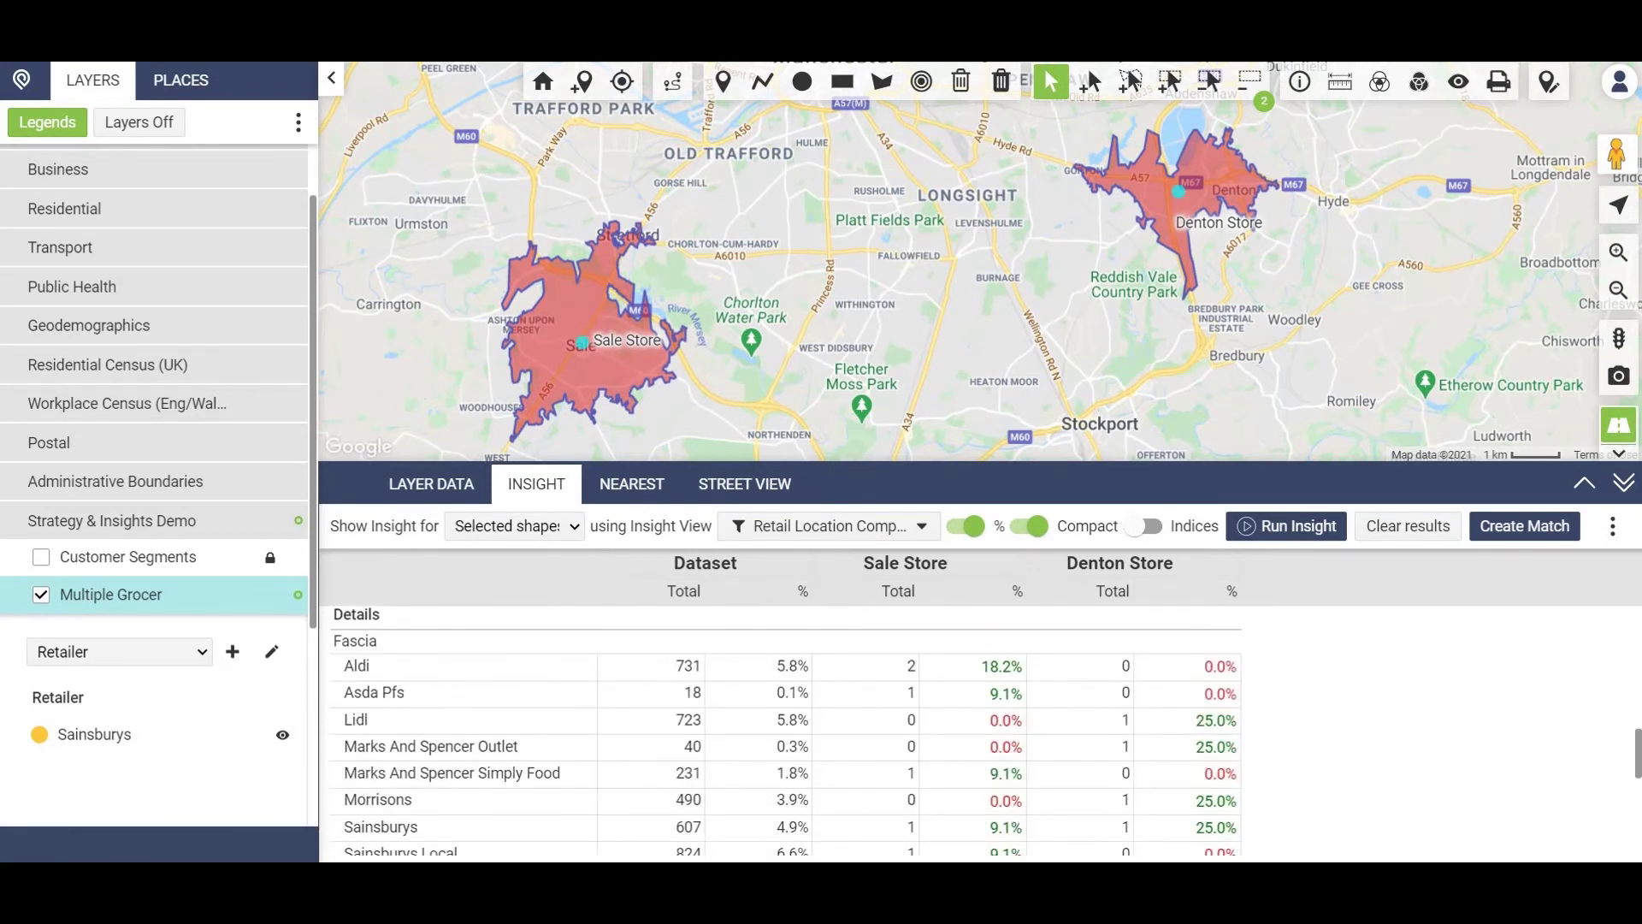
scroll(785, 732, down, 2)
scroll(785, 731, down, 2)
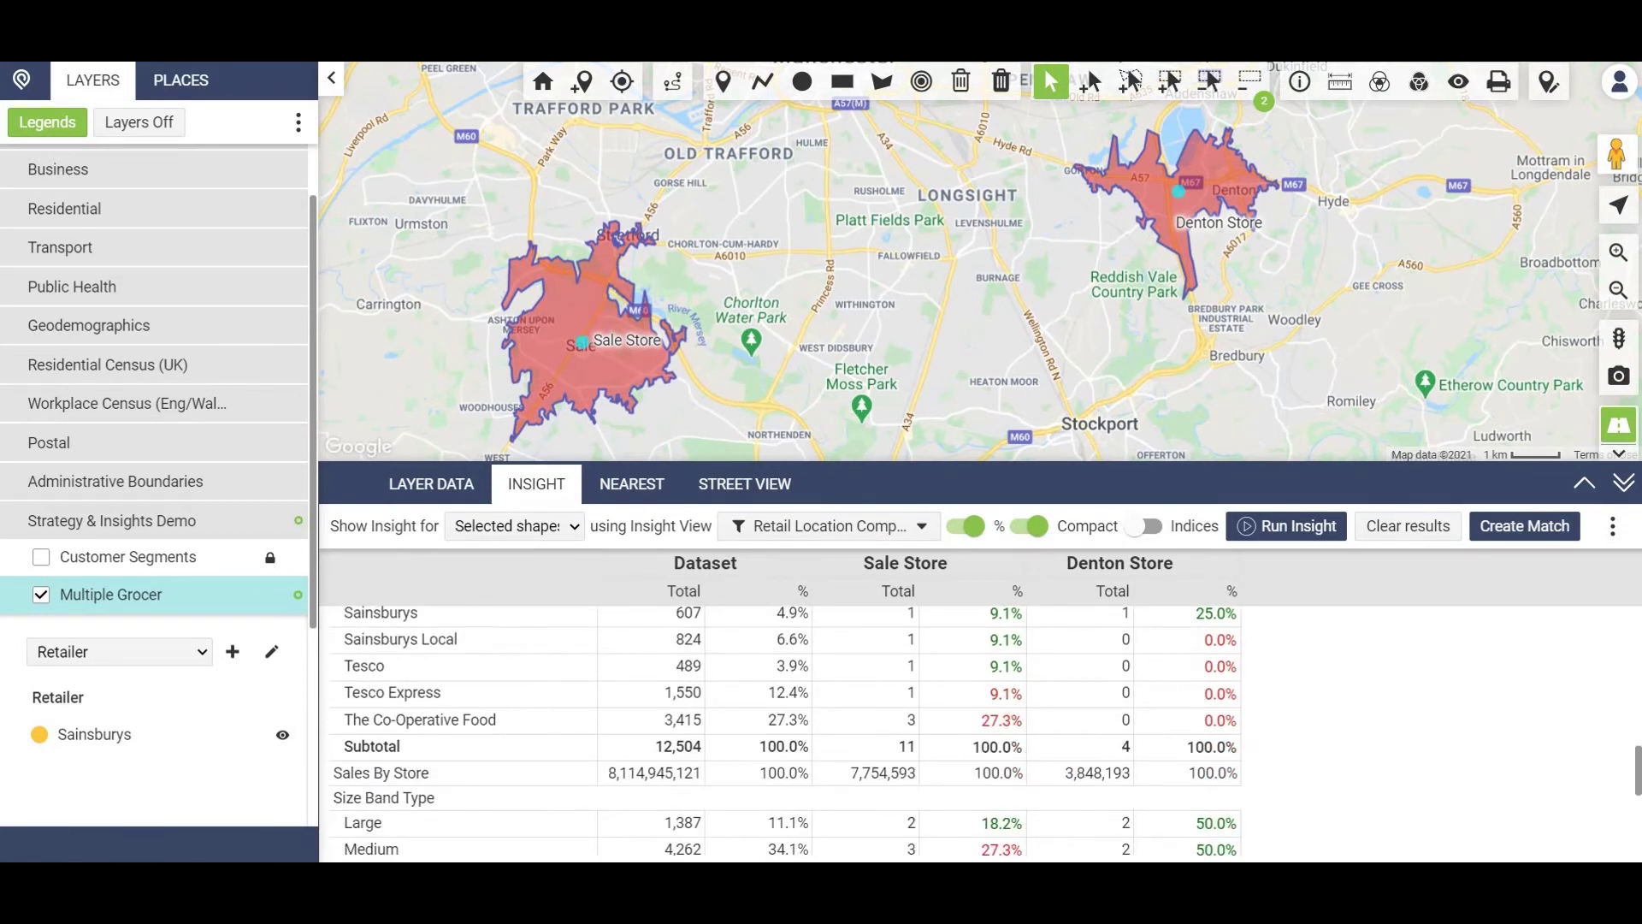
scroll(786, 731, down, 2)
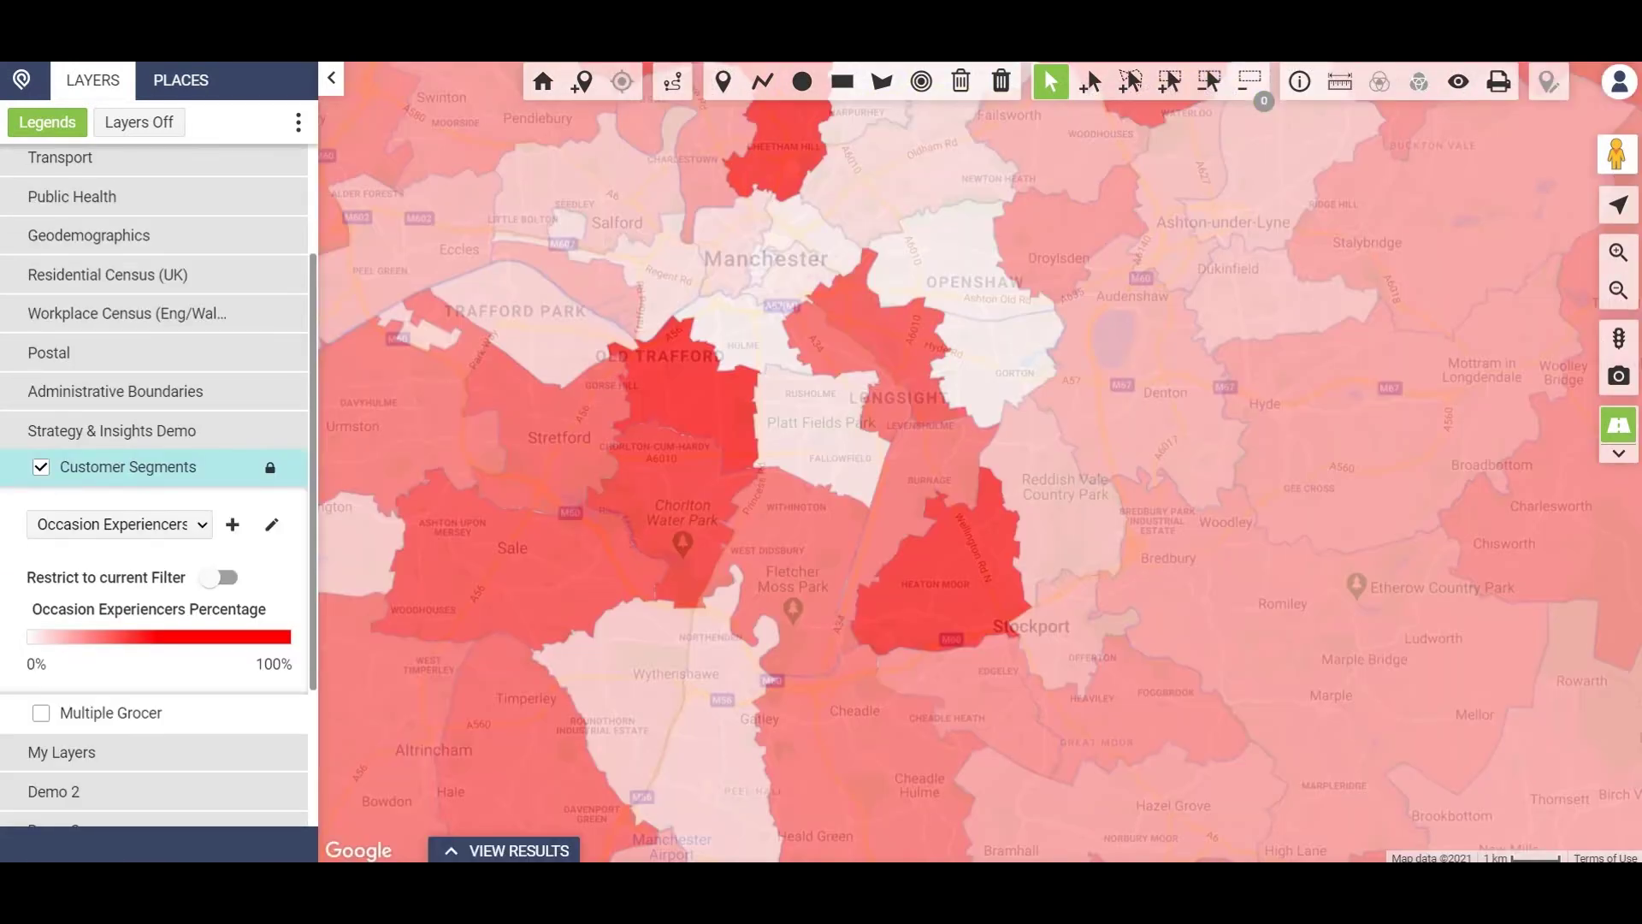
- Open the Insight results for the Customer Segments layer and select the Heaton Moor and Gorton areas on the map
click(503, 850)
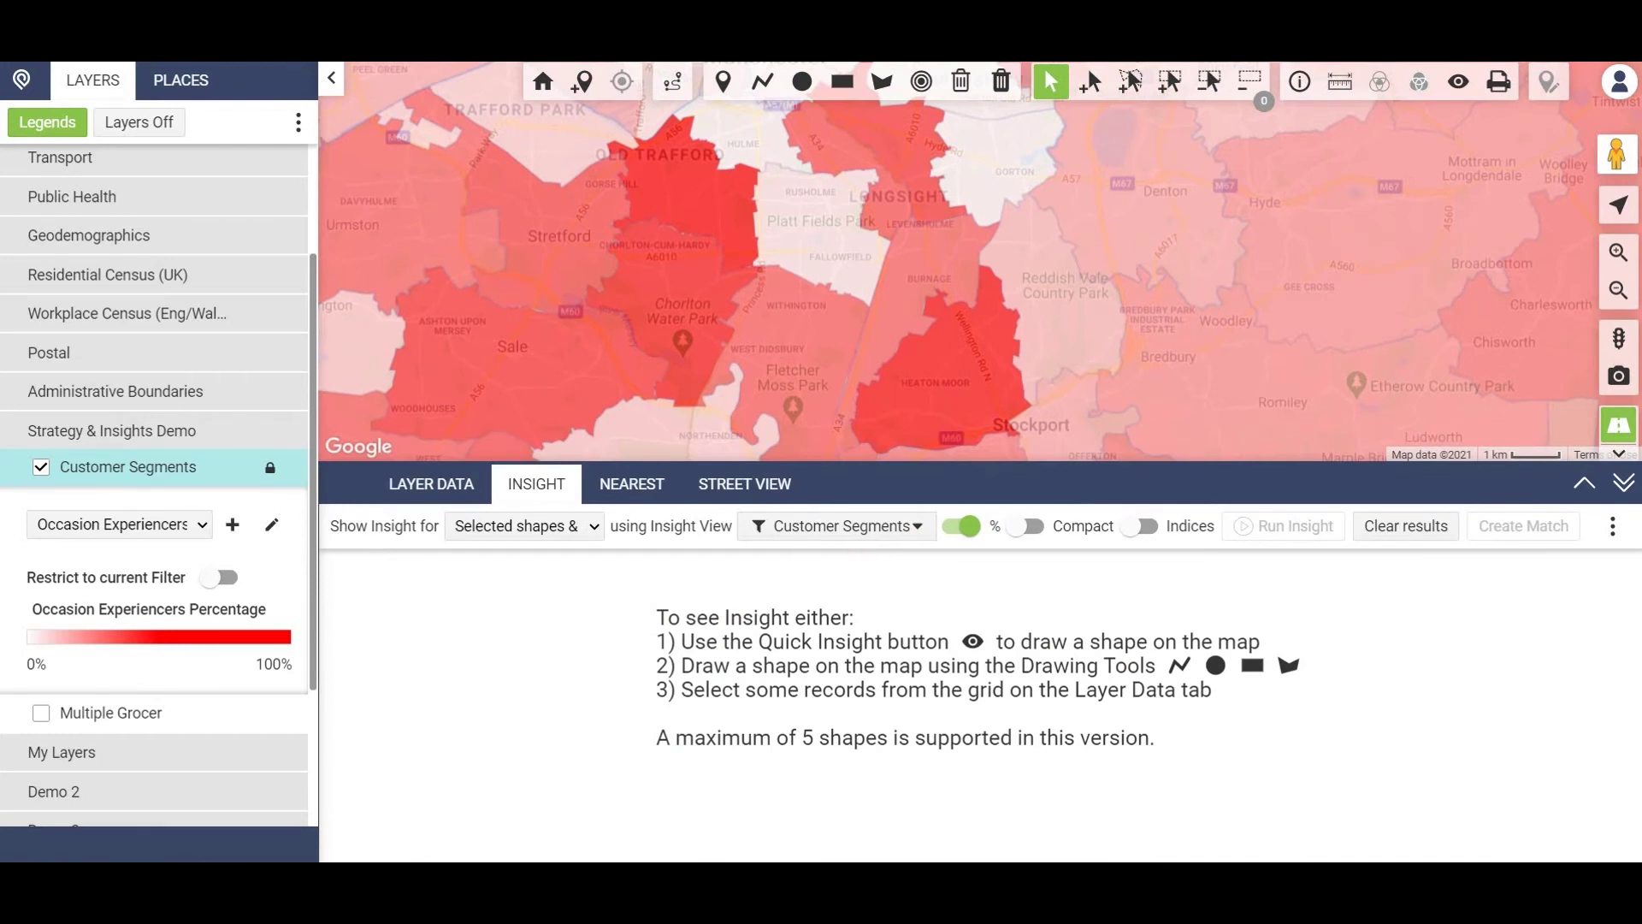
click(941, 368)
ctrl+click(996, 167)
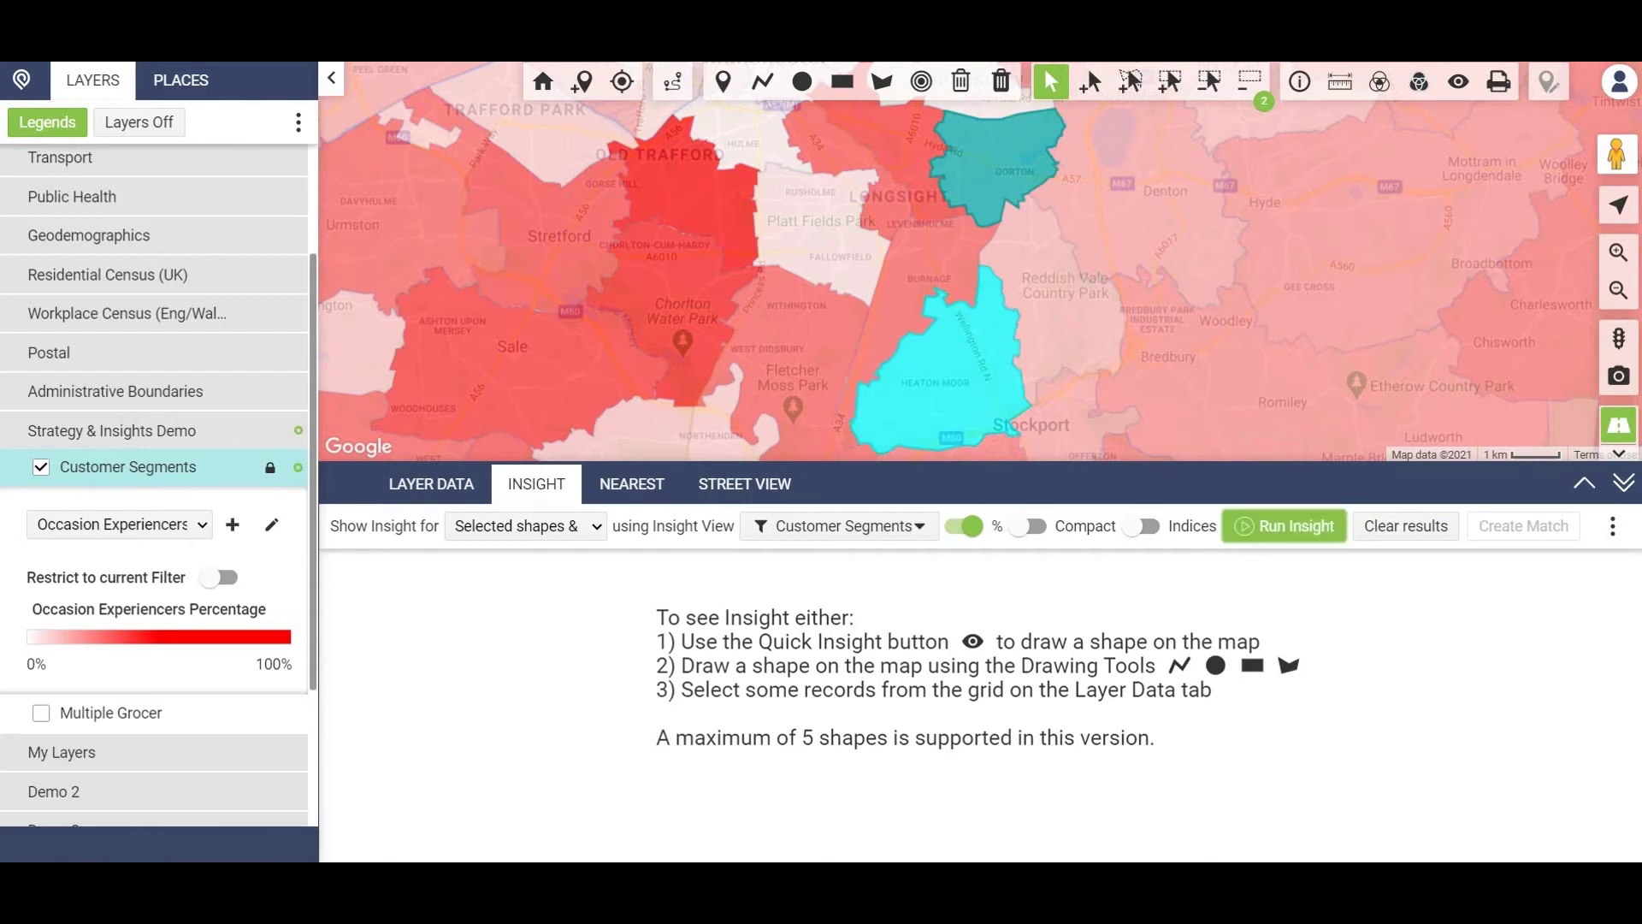
- Run Insight for the selected Heaton Moor and Gorton areas with the Customer Segments view and include indices
click(1285, 525)
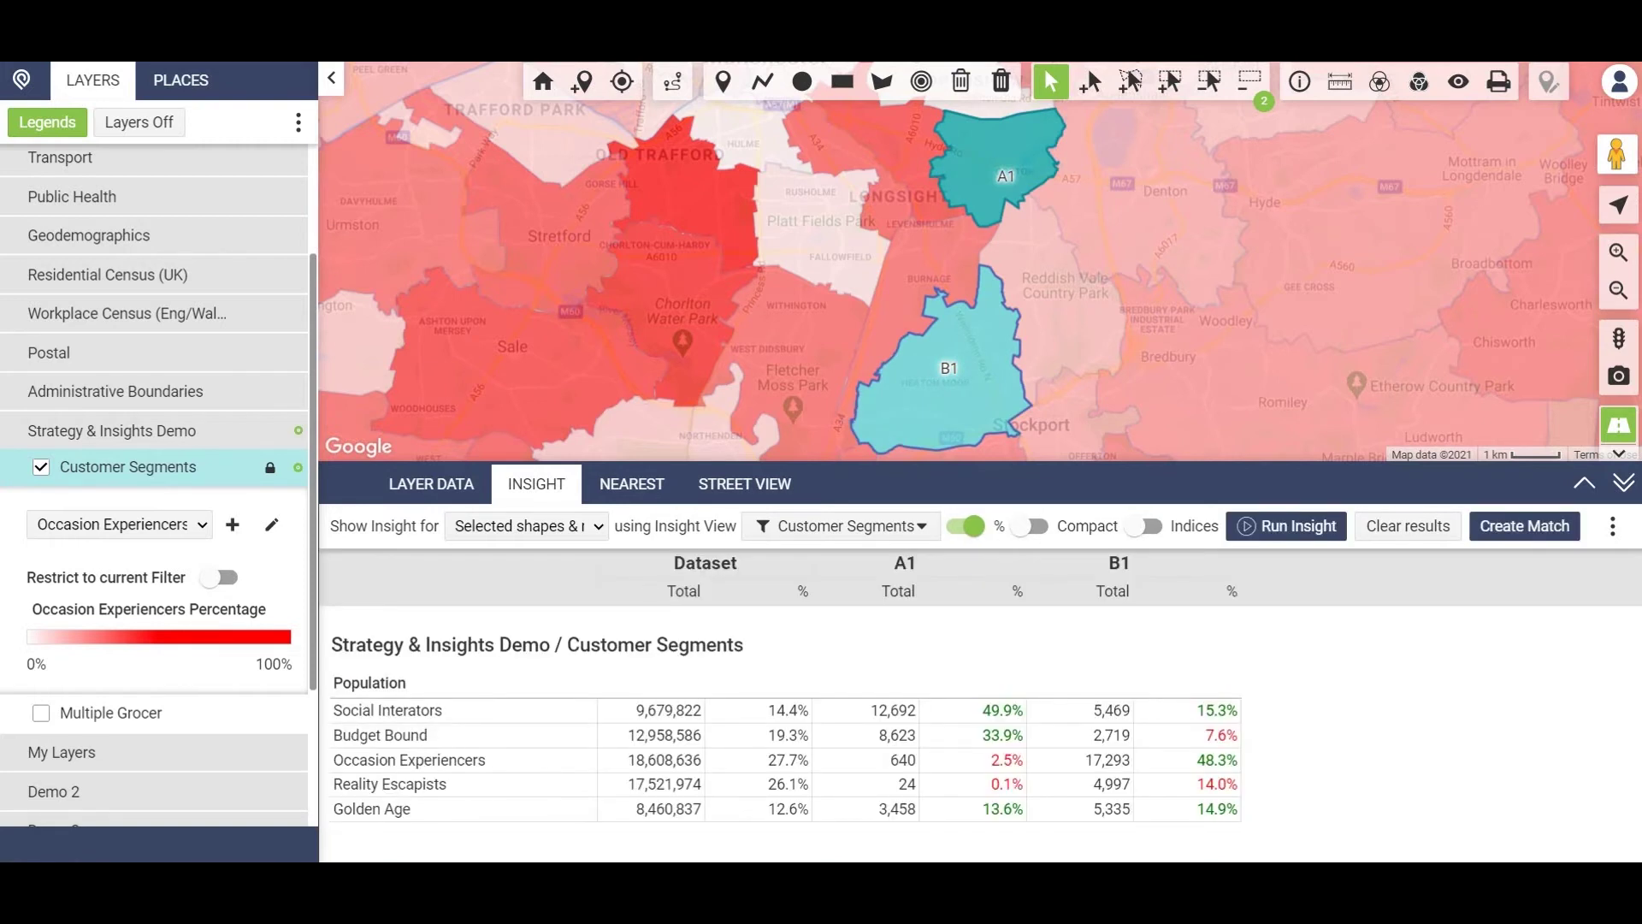
click(1143, 526)
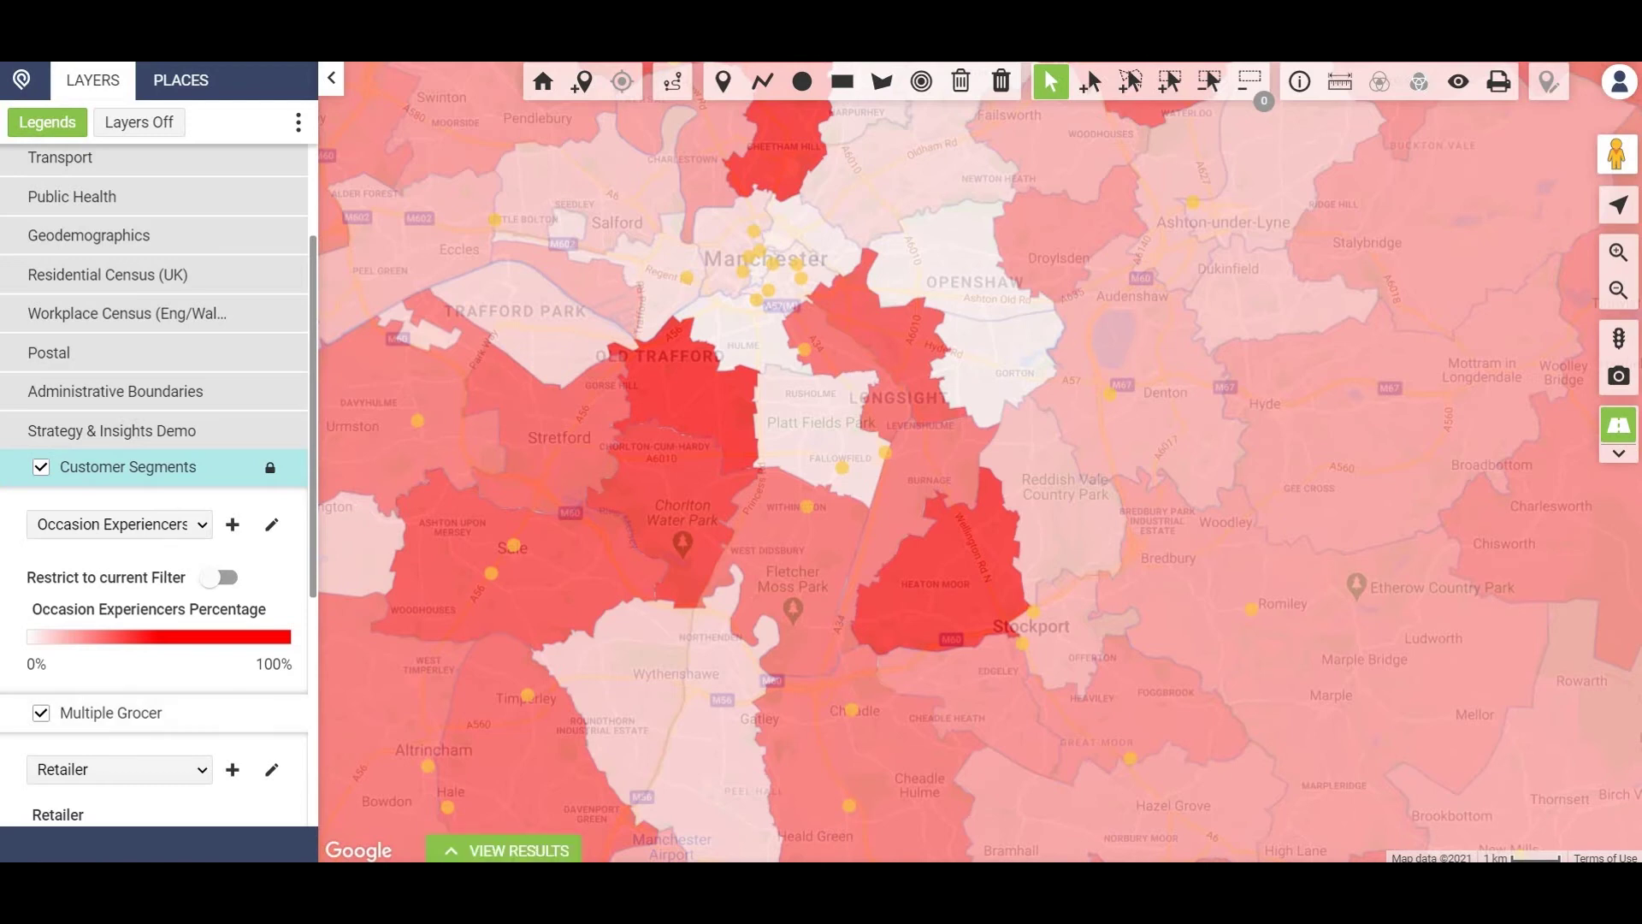
- Select the Sainsbury's Sale and Denton stores in the Multiple Grocer records and run Insight for them with the Customer Segments view
click(504, 850)
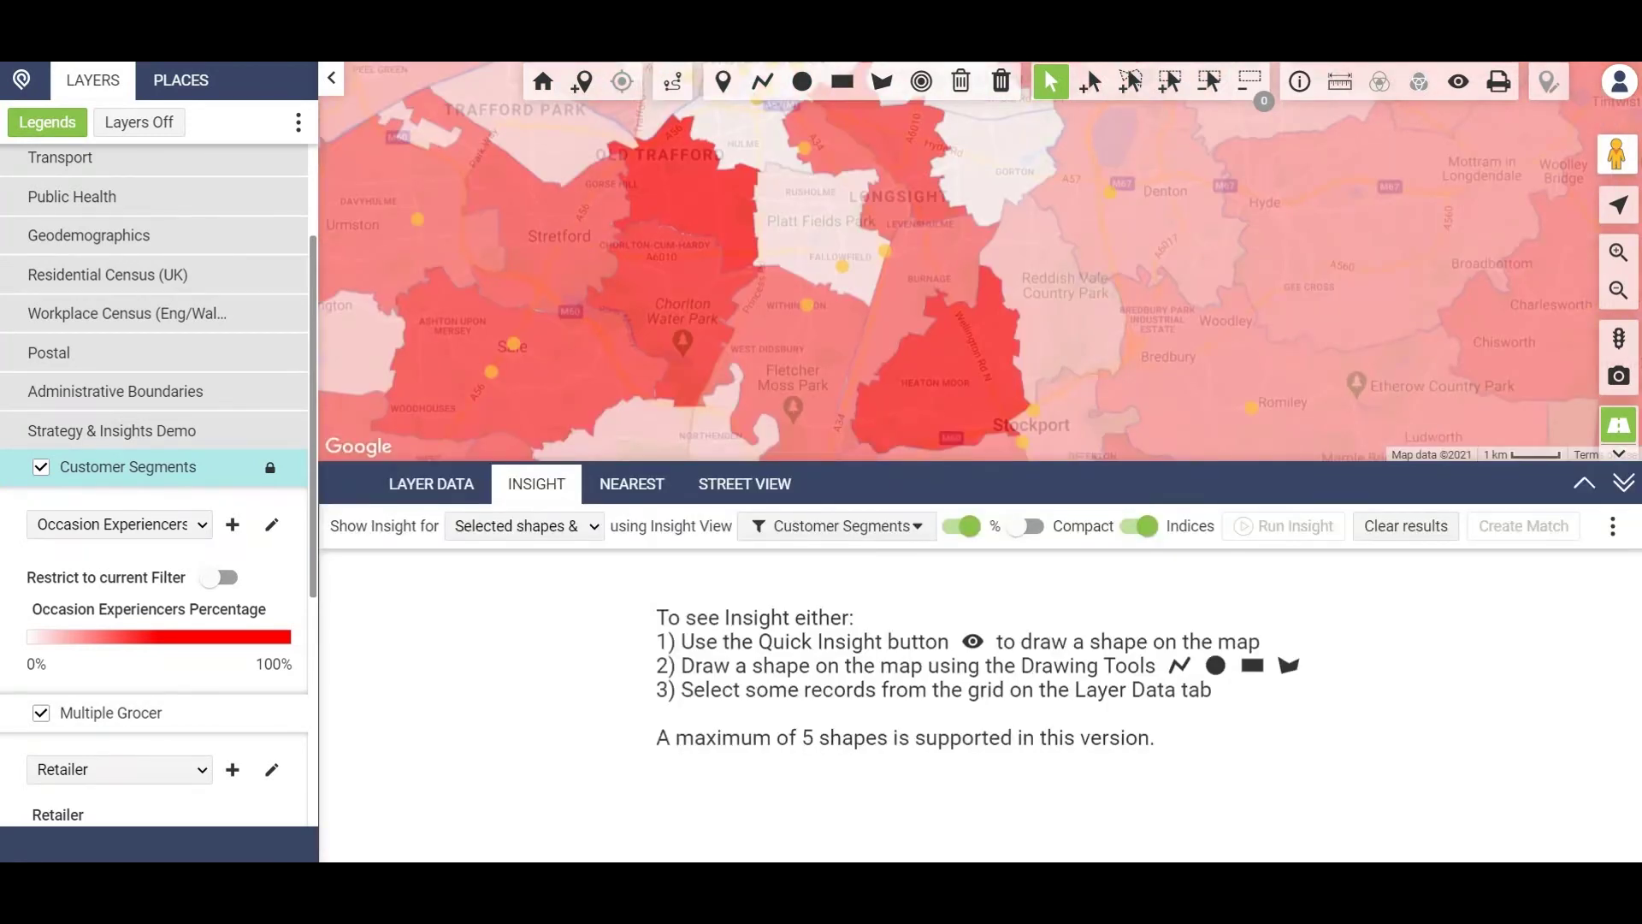
click(430, 484)
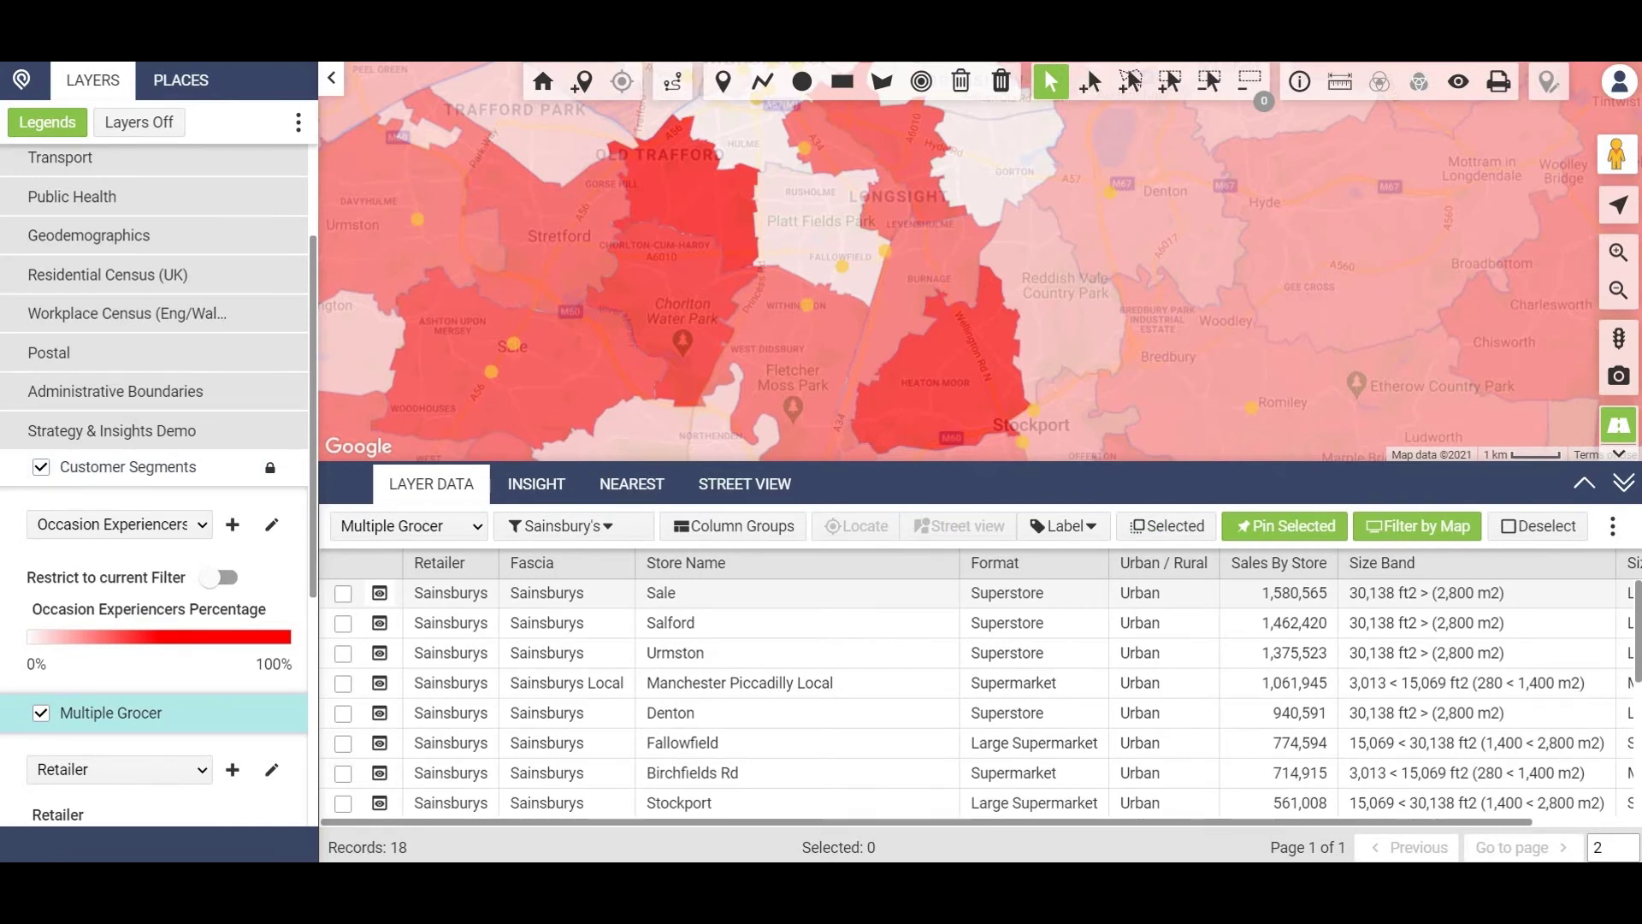
click(342, 593)
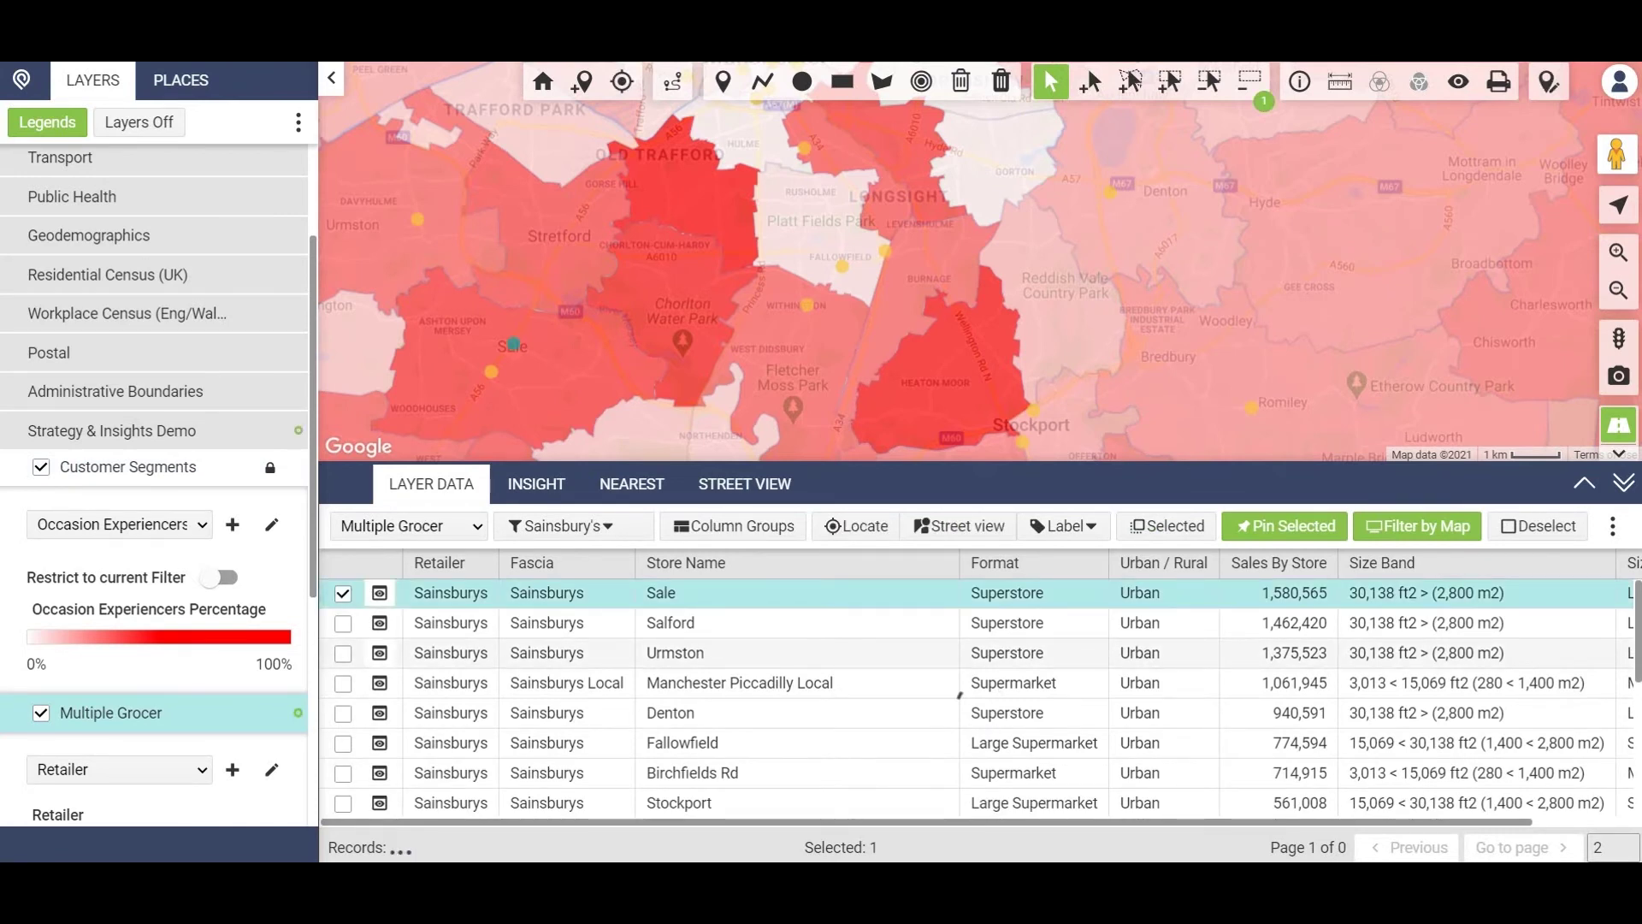
click(1003, 709)
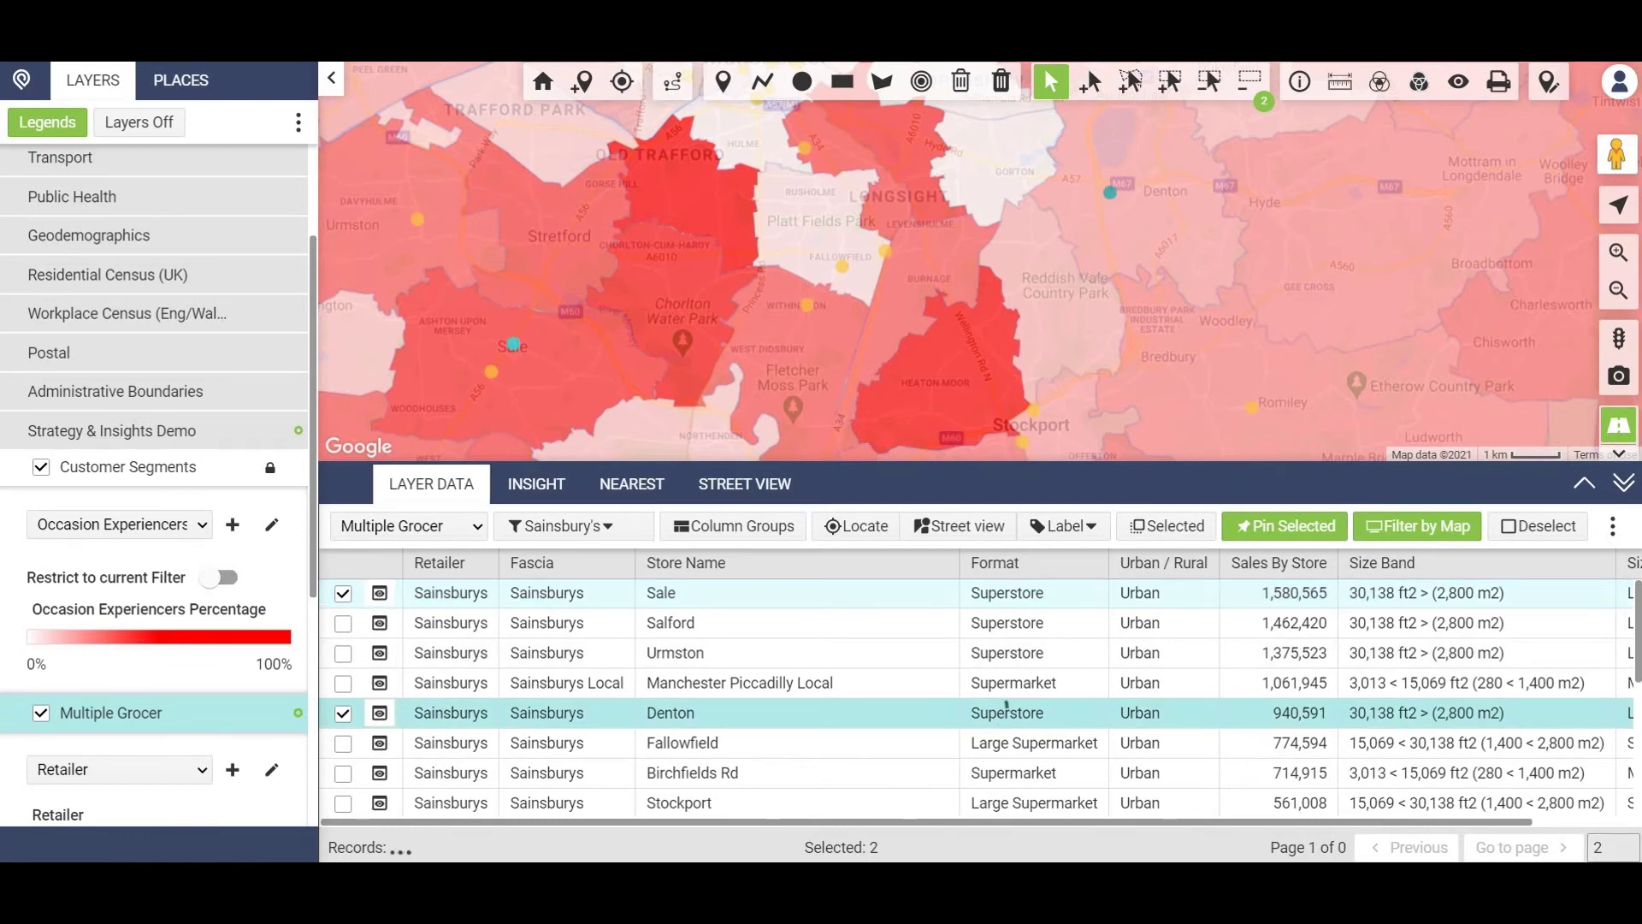
click(536, 483)
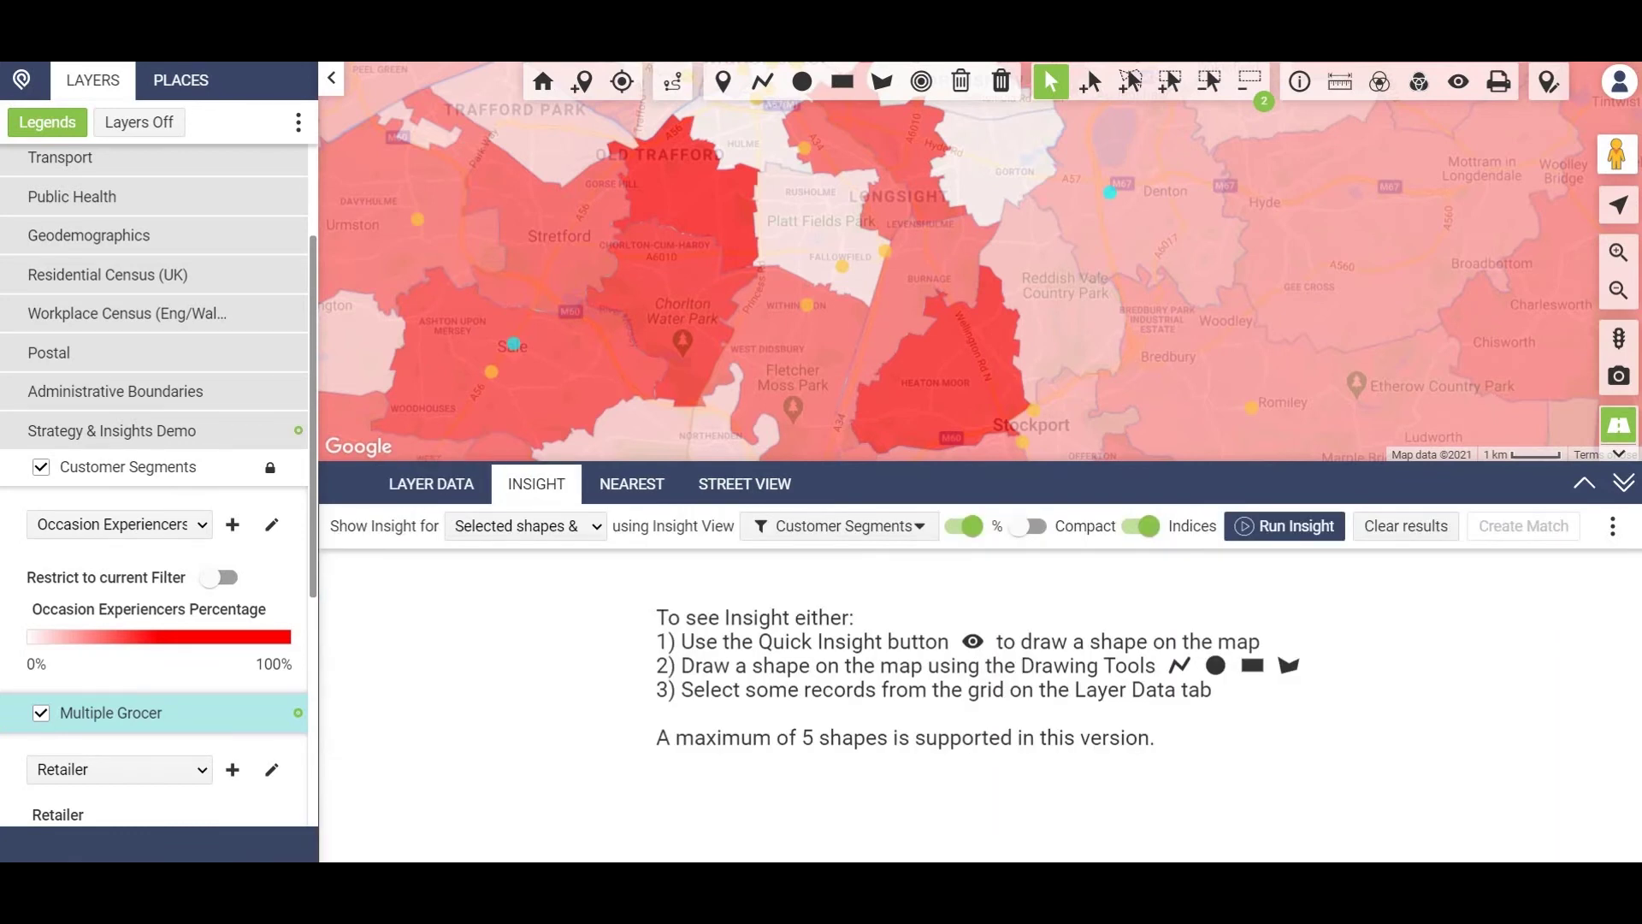
click(1285, 526)
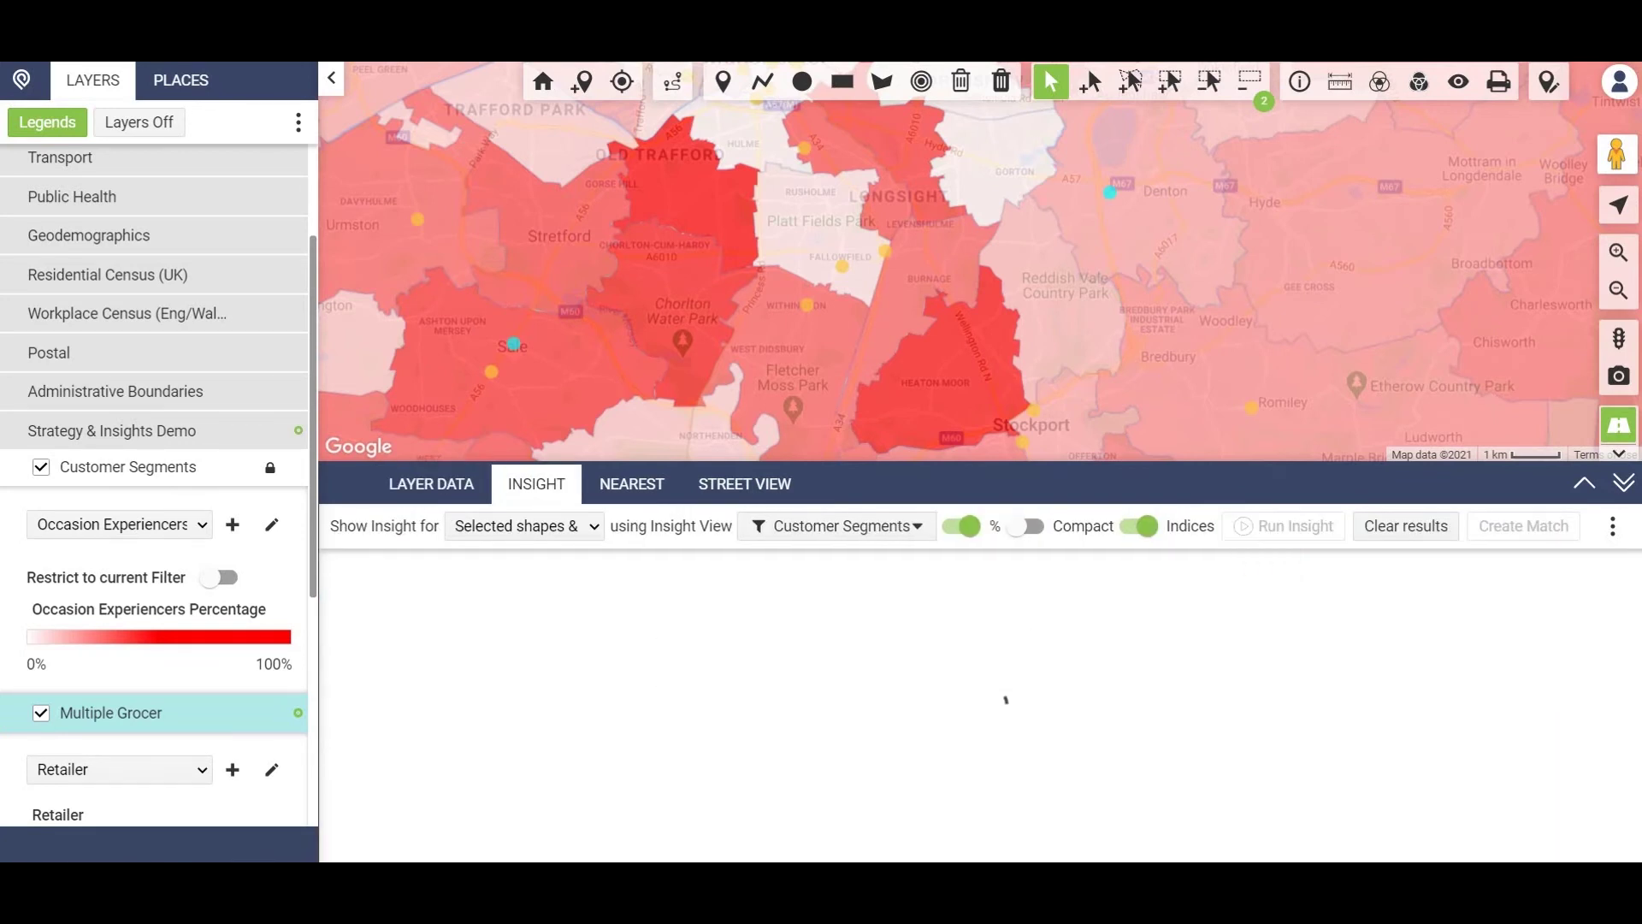